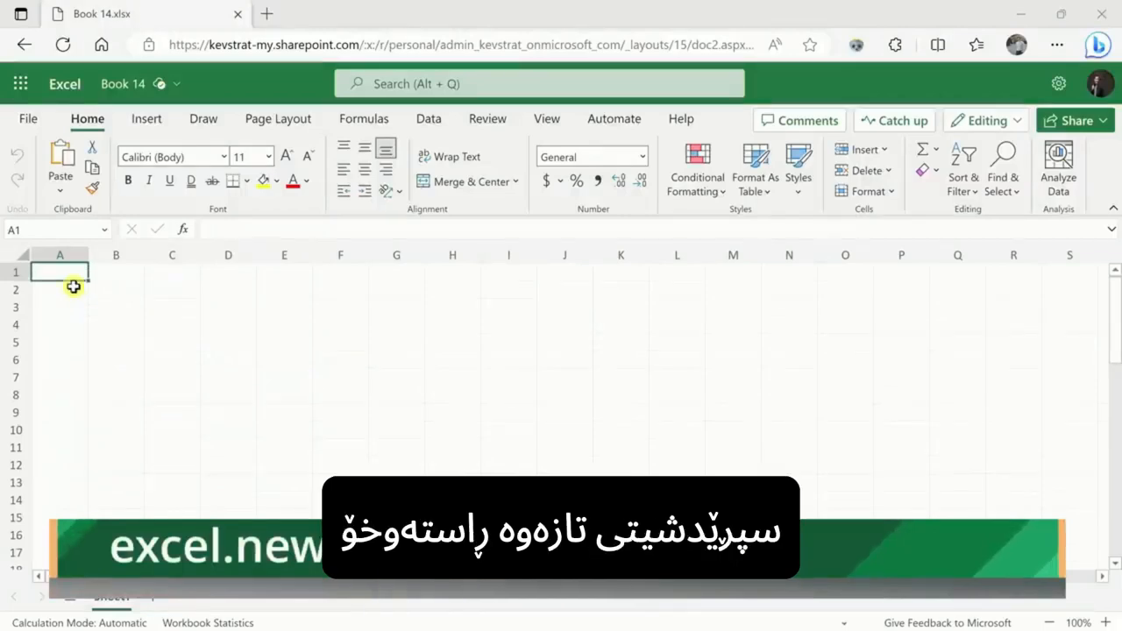
left_click_drag(80, 266, 619, 434)
left_click(619, 433)
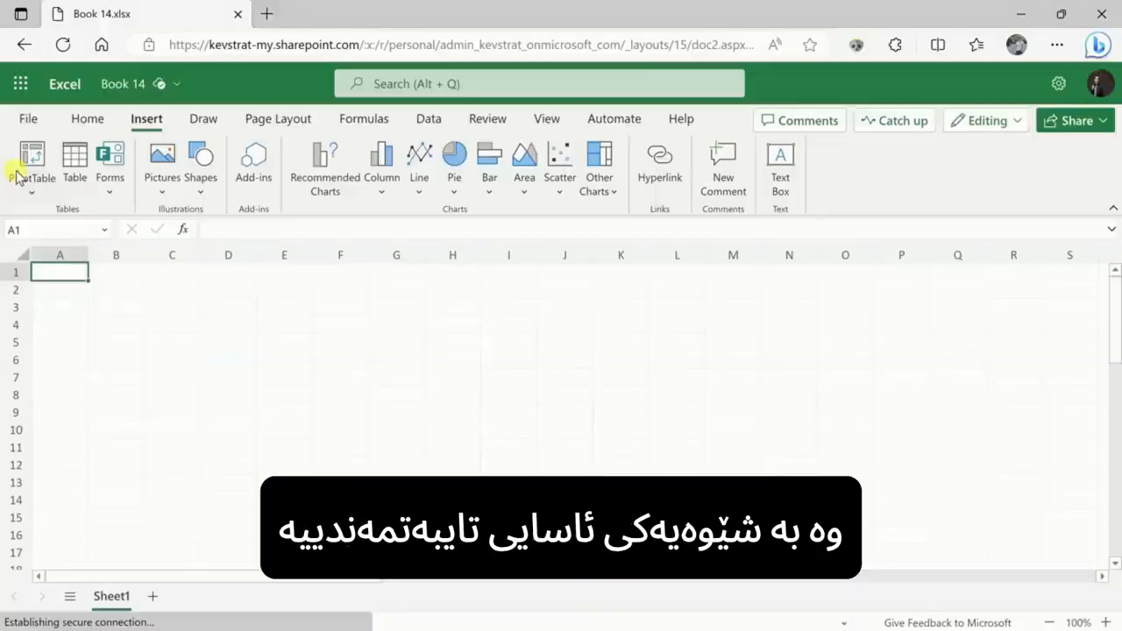
left_click(203, 119)
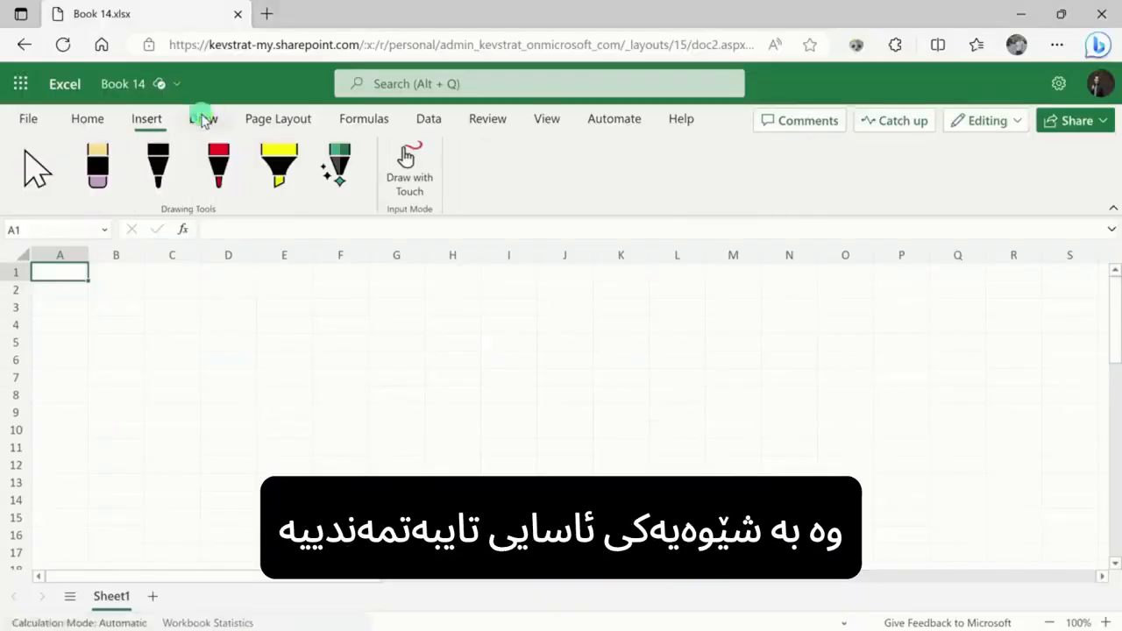
left_click(254, 121)
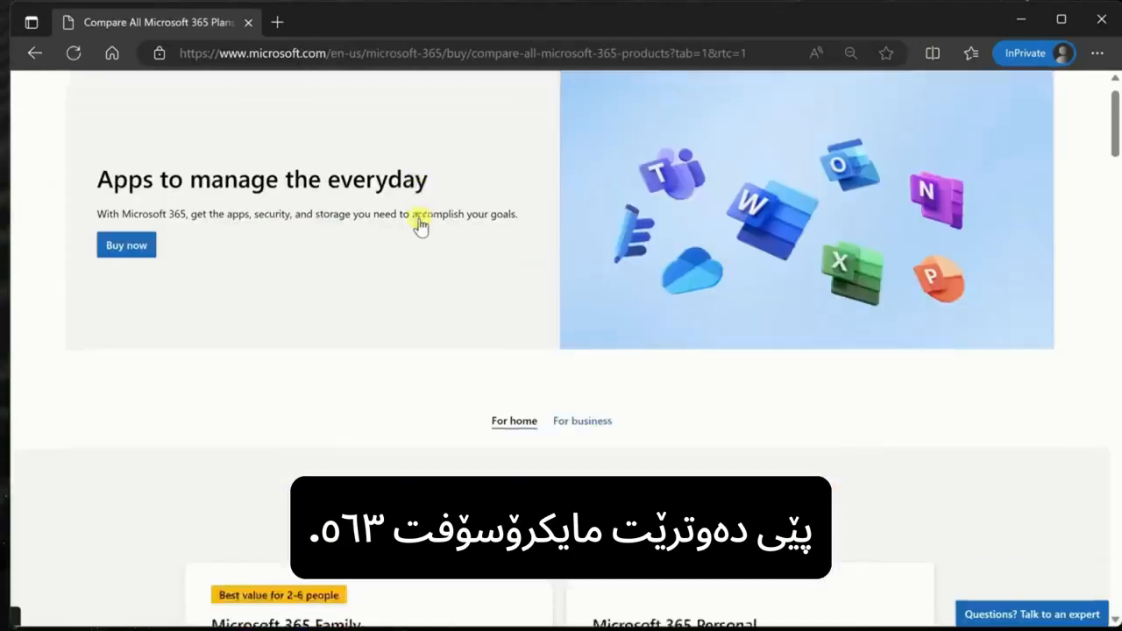
Step: Scroll down the Microsoft 365 plan comparison page to the Family and Personal plan cards
scroll(421, 220, "down", 3)
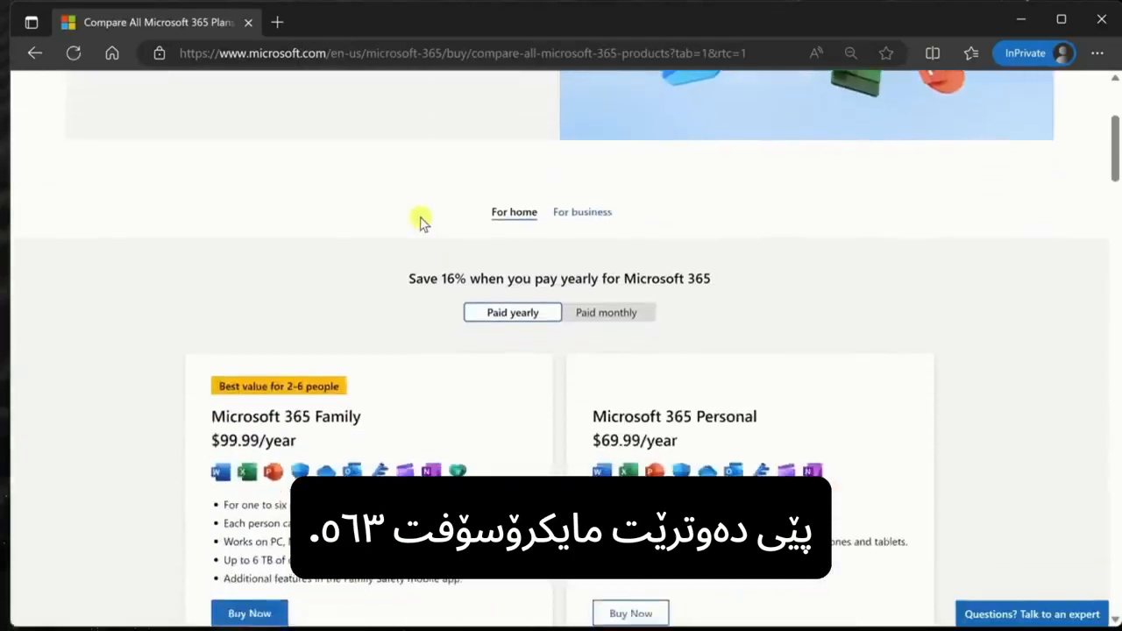
scroll(421, 215, "down", 2)
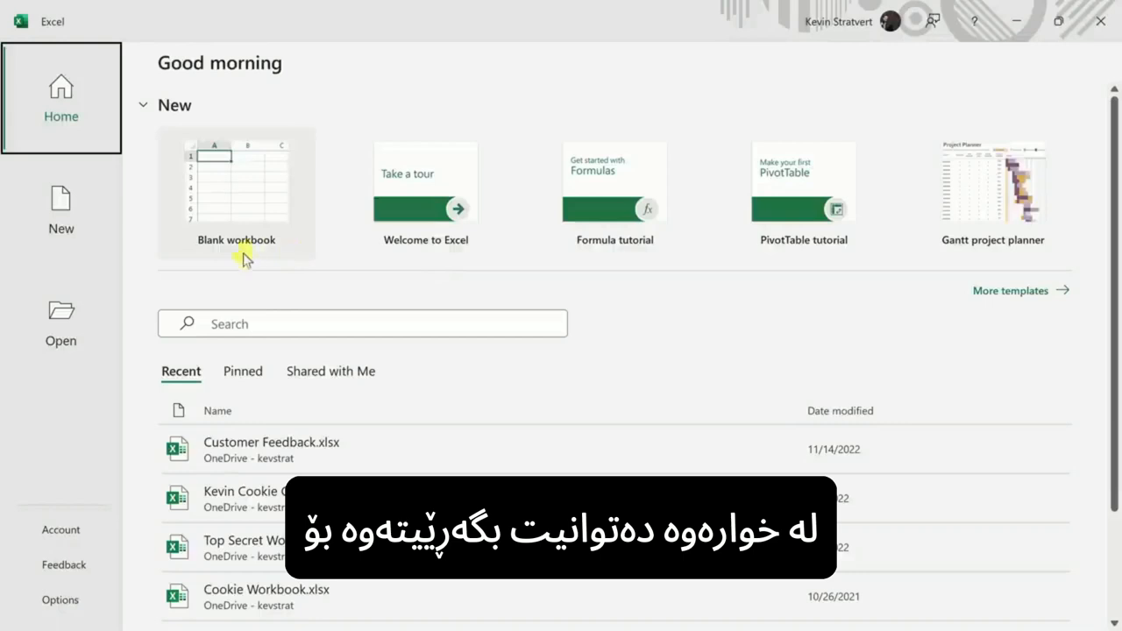
Step: Browse the recent files on Excel's home page, then start a new blank workbook, Book1
scroll(243, 298, "down", 1)
scroll(243, 298, "down", 1)
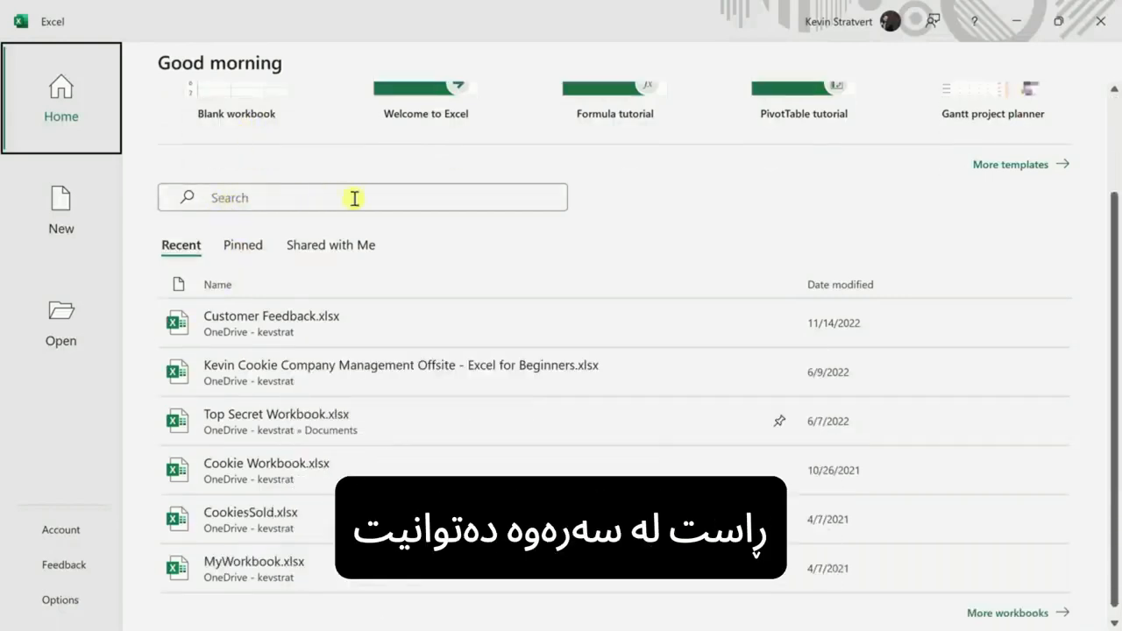
scroll(329, 217, "down", 1)
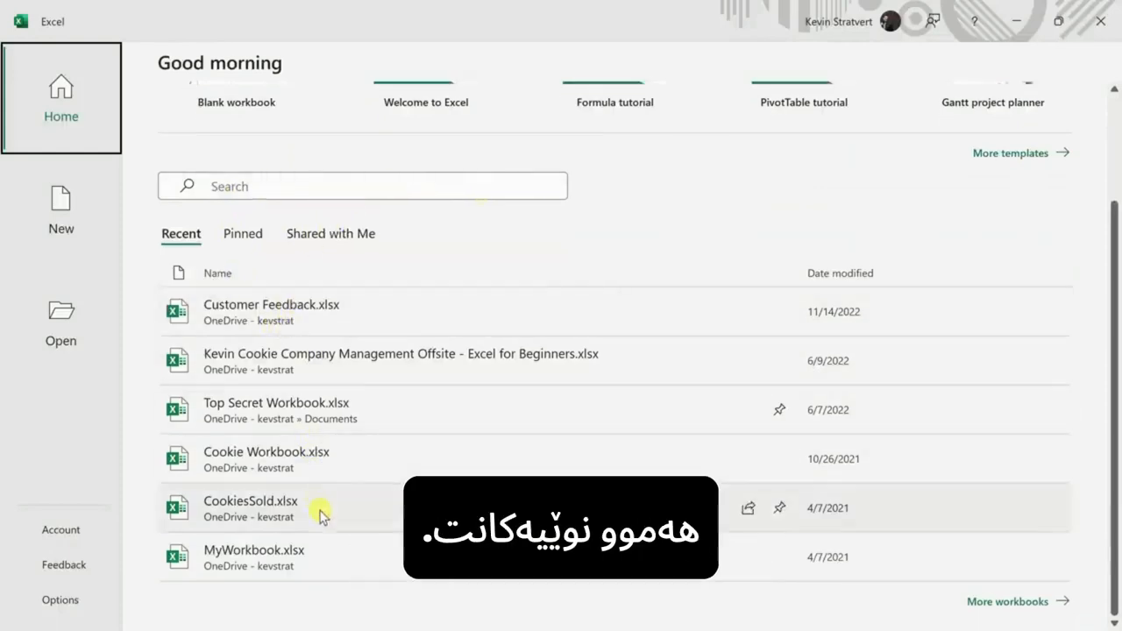
scroll(320, 513, "up", 3)
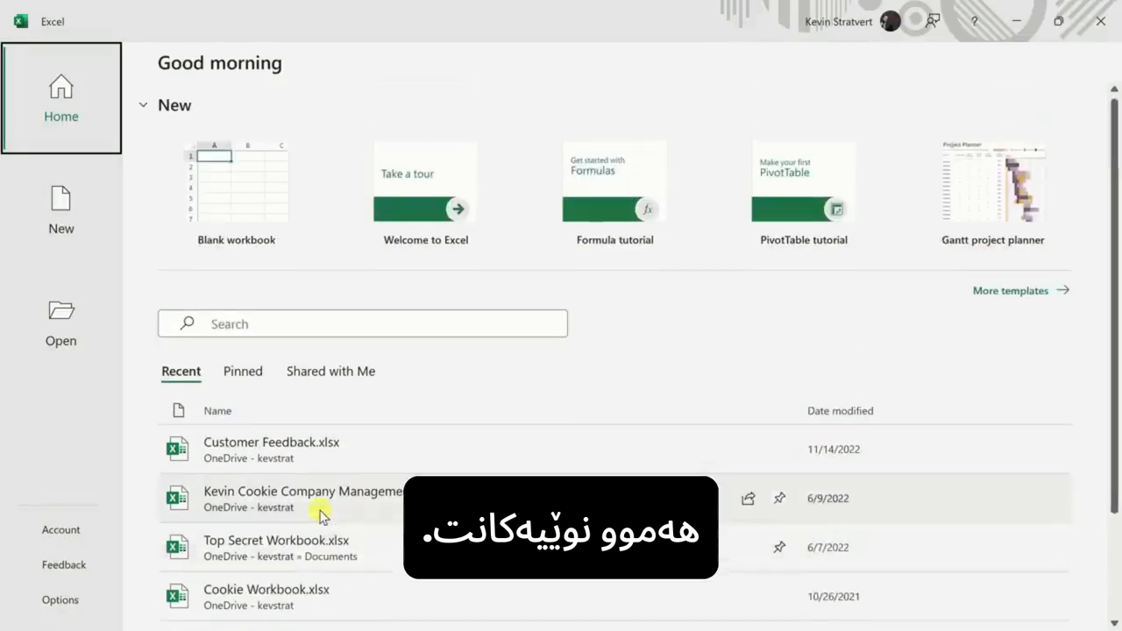
left_click(246, 178)
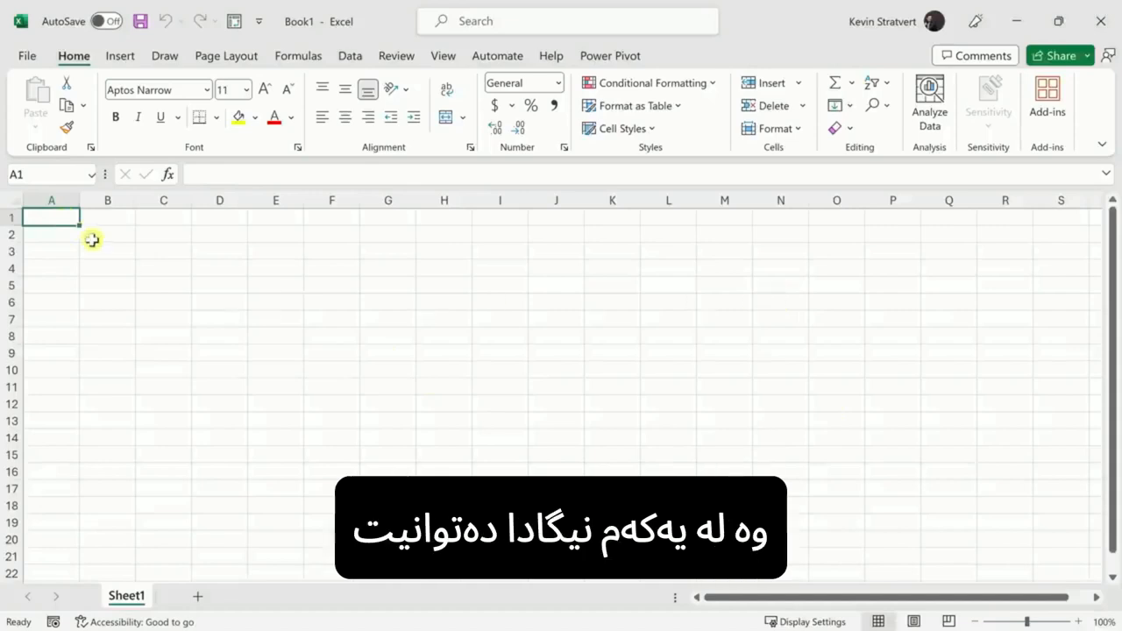
Step: Practise selecting a cell block, L12, columns H and F, rows 5 and 7, ending on E7
left_click_drag(61, 219, 883, 471)
left_click(668, 403)
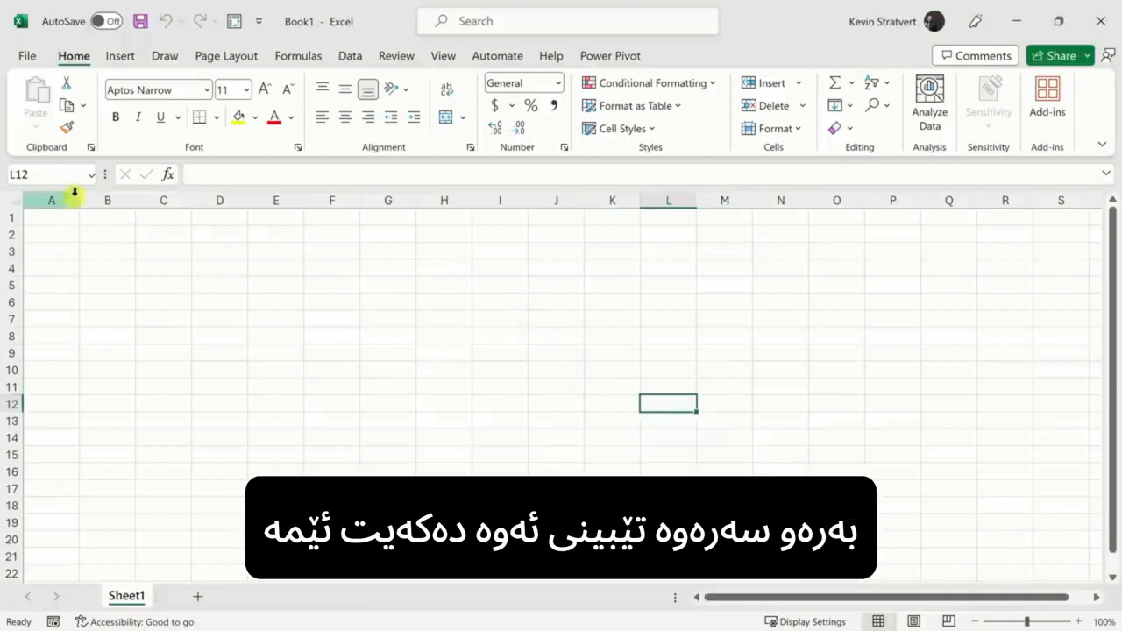
left_click(445, 194)
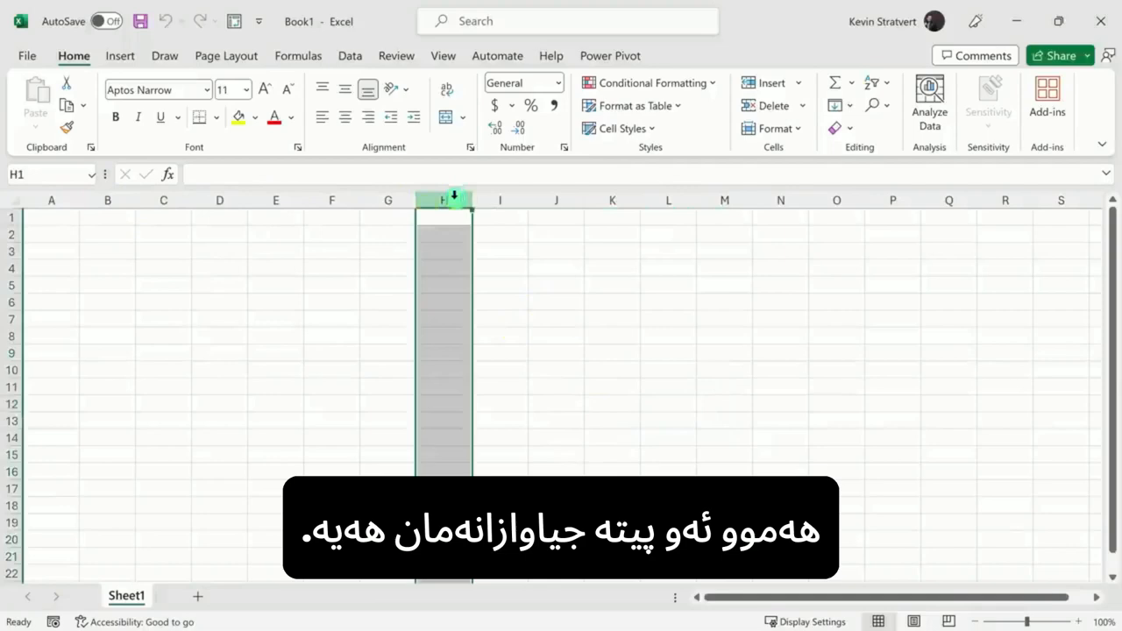
left_click(322, 195)
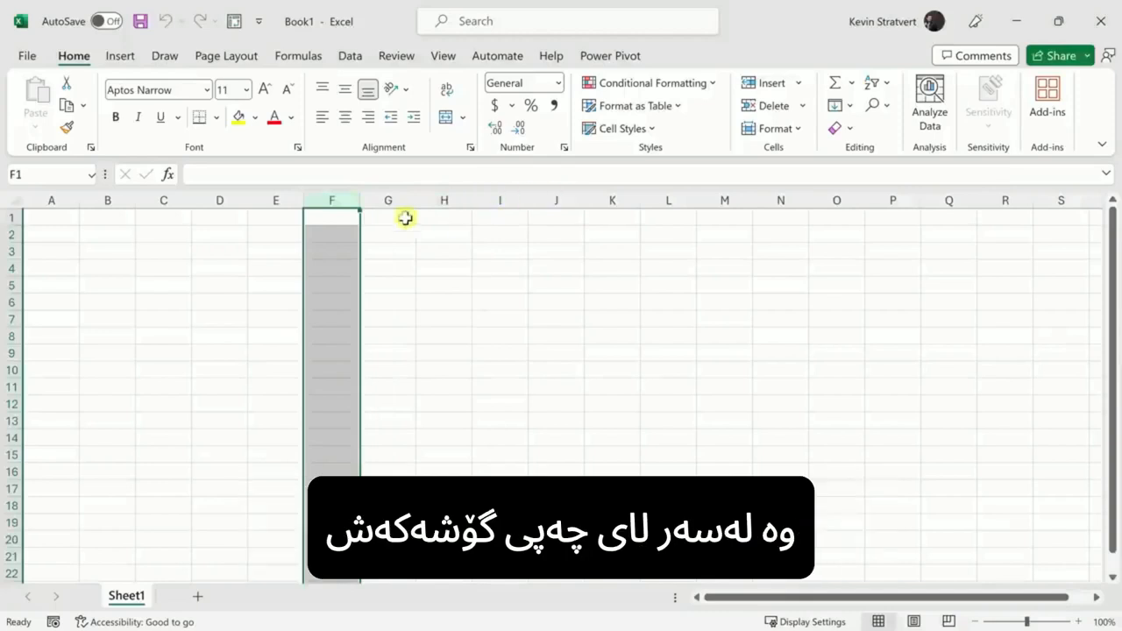
left_click(10, 285)
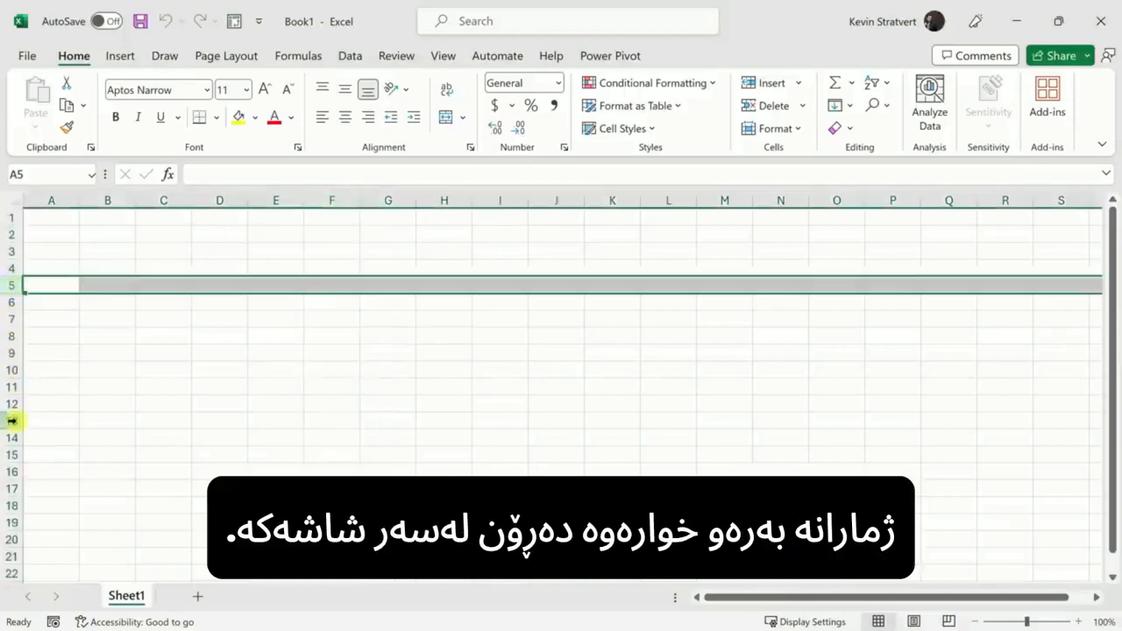
left_click(11, 318)
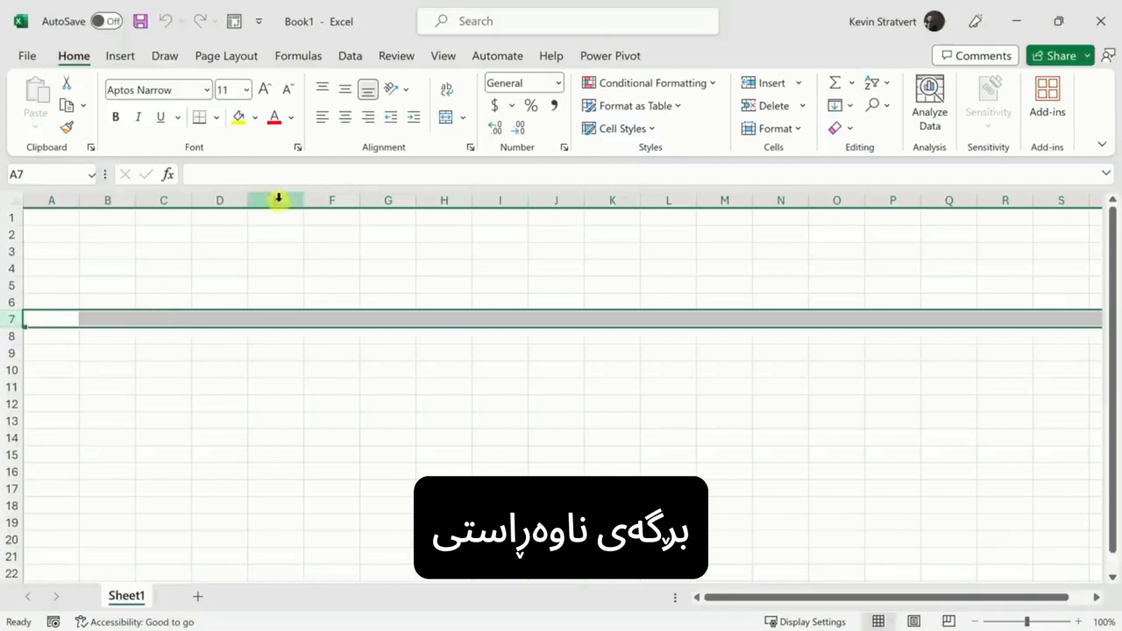
left_click(272, 316)
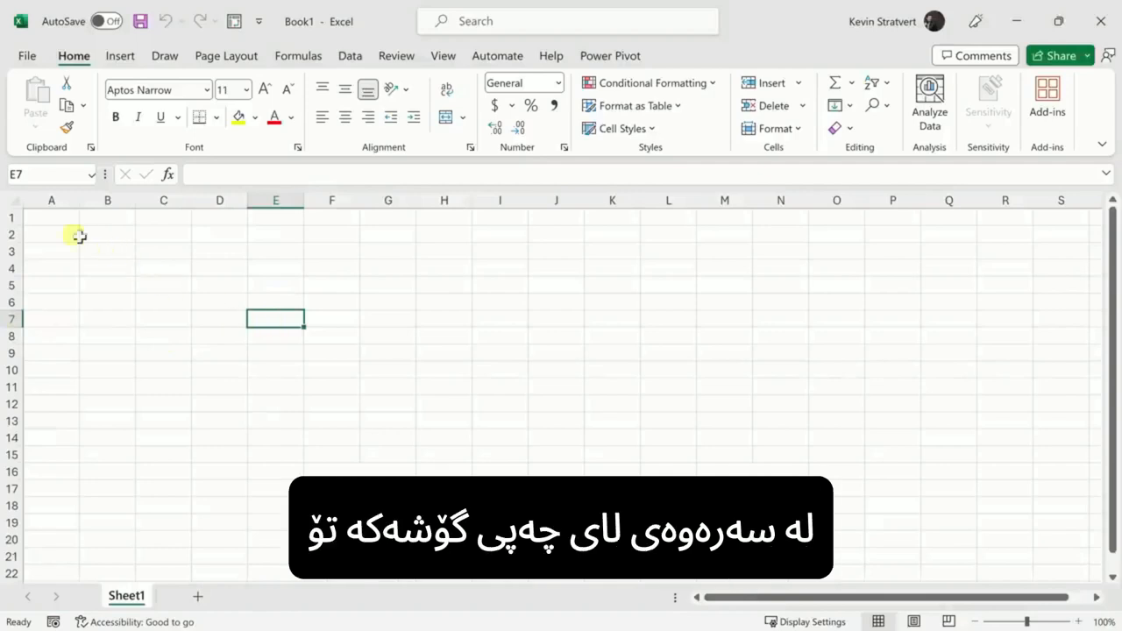
left_click(28, 173)
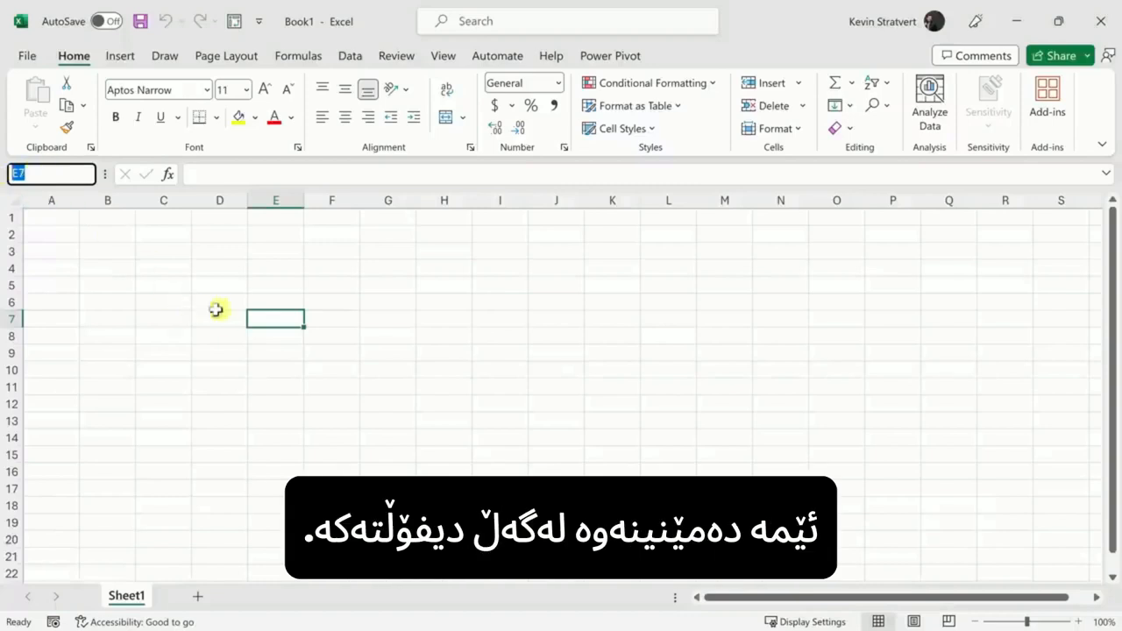
left_click(272, 319)
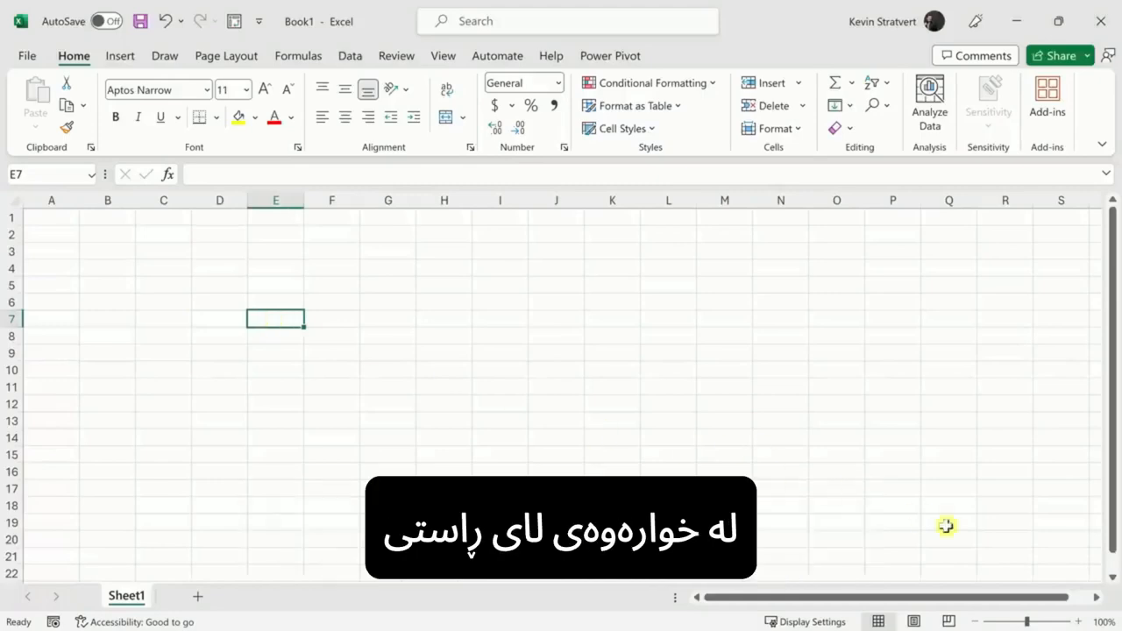
Step: Zoom the sheet in and out with the zoom buttons and Ctrl+scroll, ending at 130%
left_click(1081, 621)
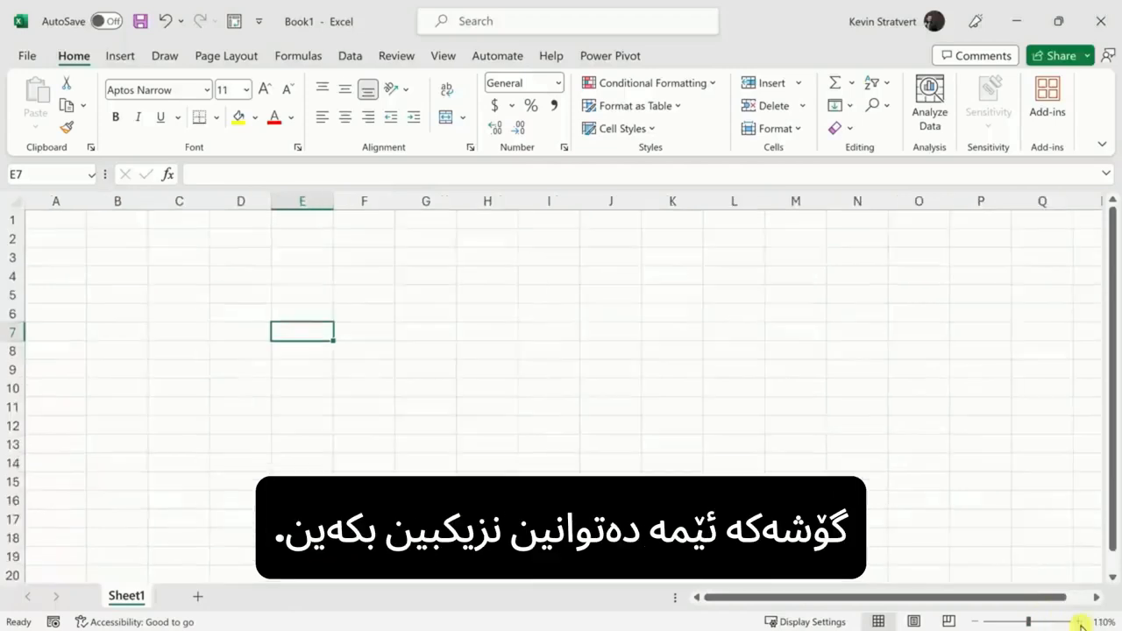
left_click(974, 622)
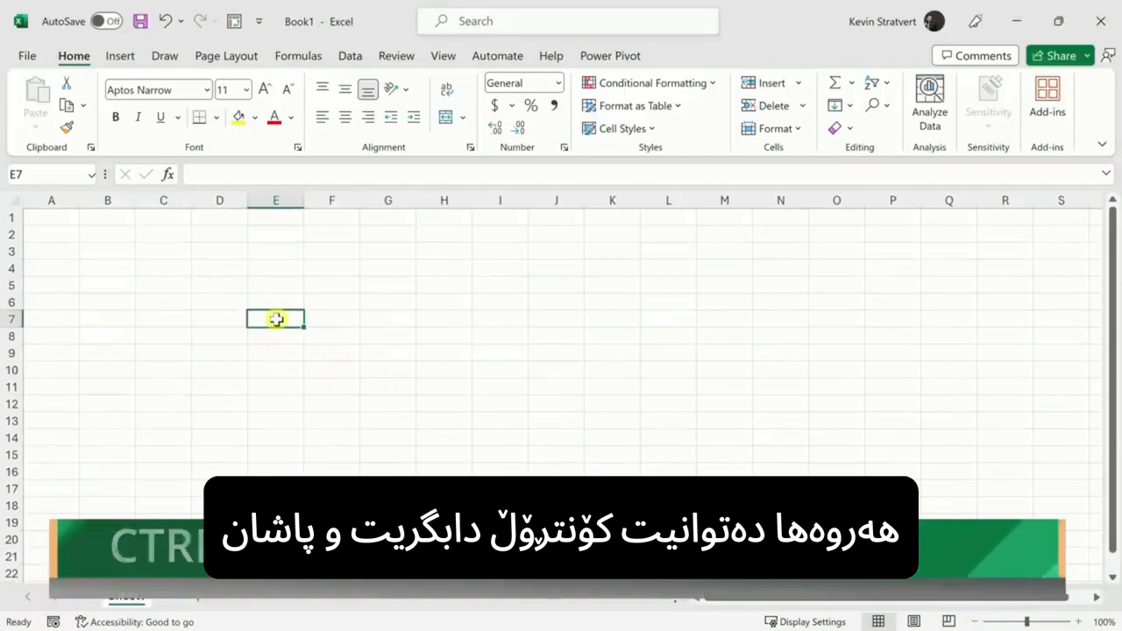
scroll(277, 319, "up", 2, "ctrl")
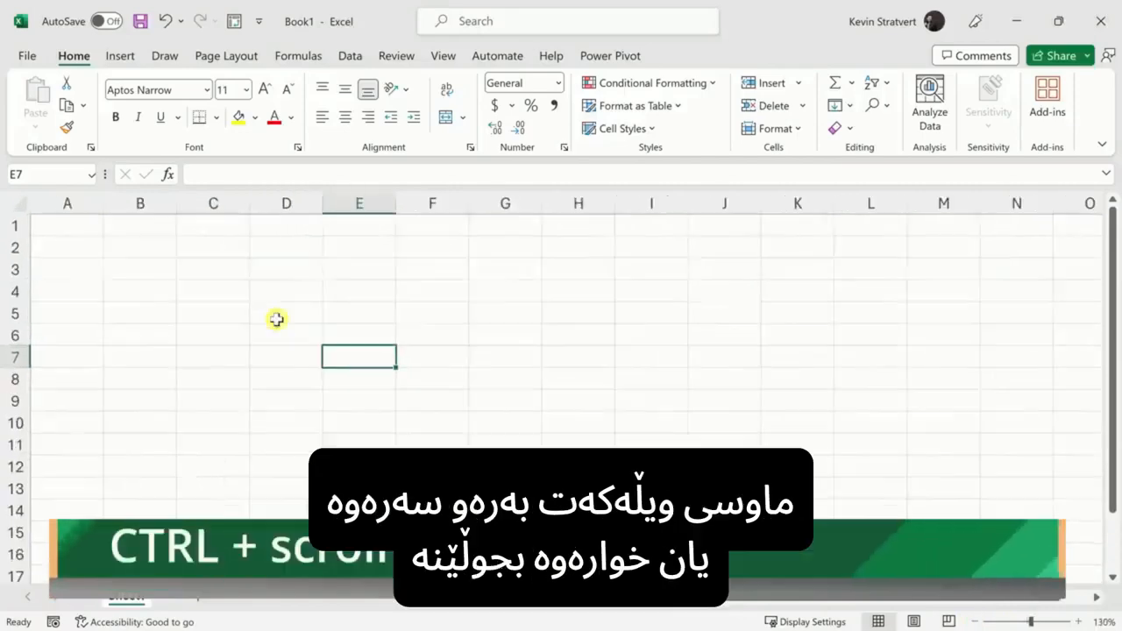
scroll(277, 320, "down", 2, "ctrl")
scroll(276, 319, "up", 2, "ctrl")
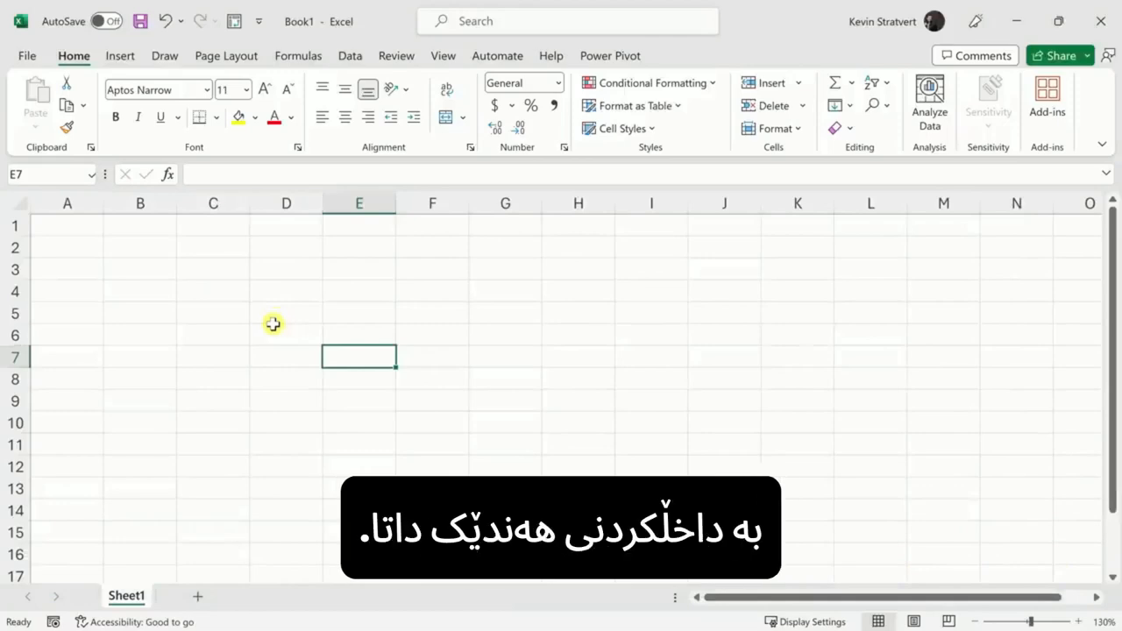
Step: Enter headers Sales in A1 and Date in B1, and January 2023 in B2, shown as Jan-23
left_click(70, 226)
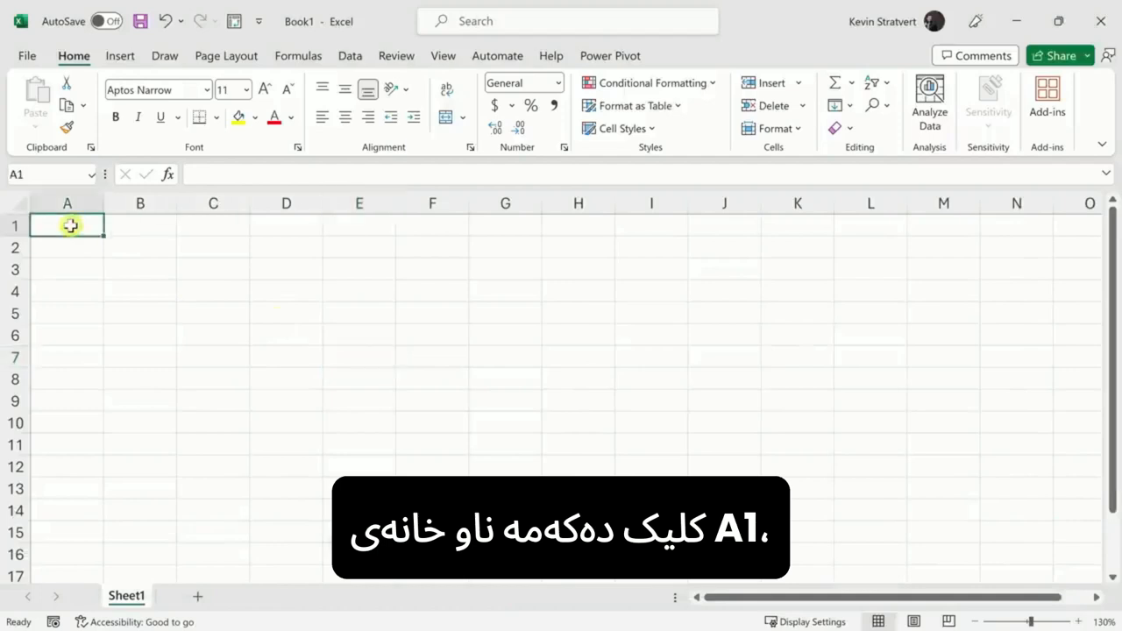
type("Sales")
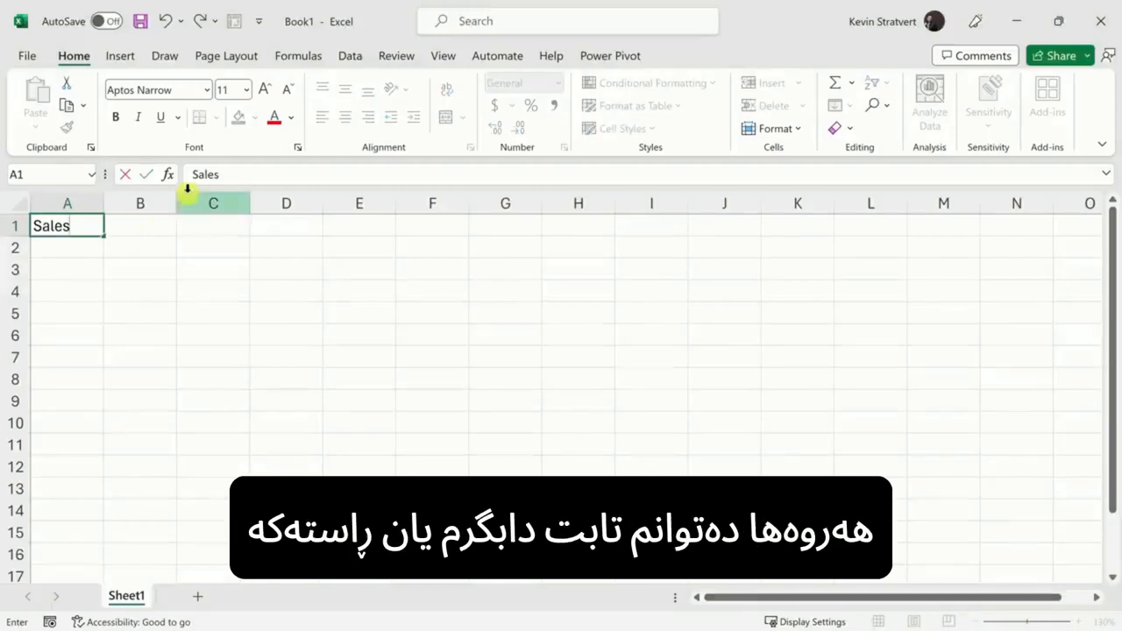
key("Right")
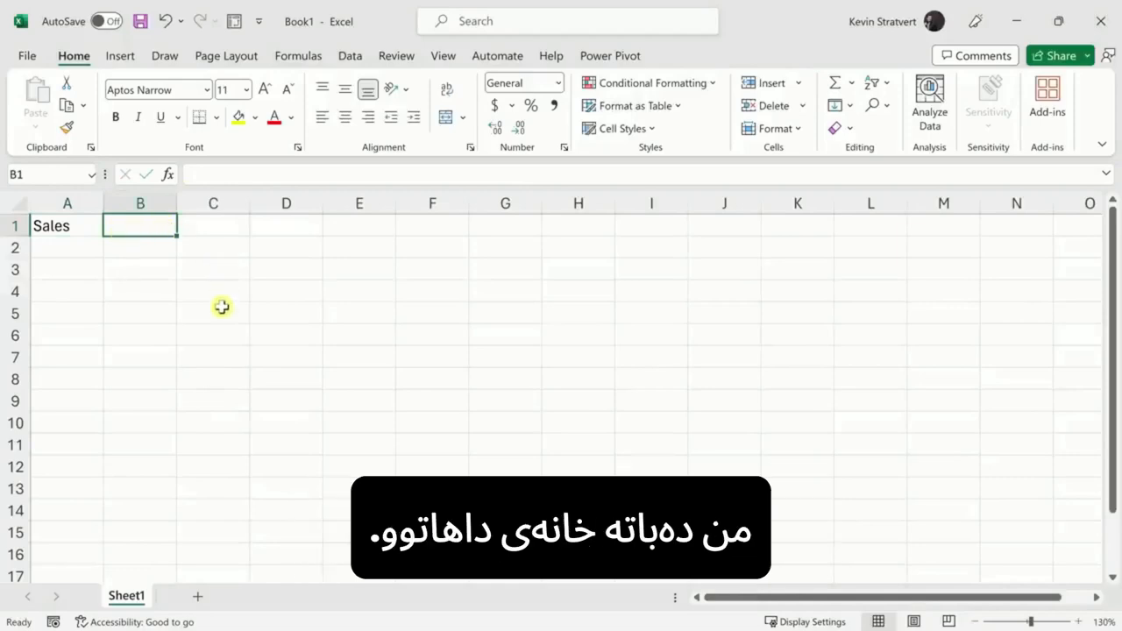
type("Date")
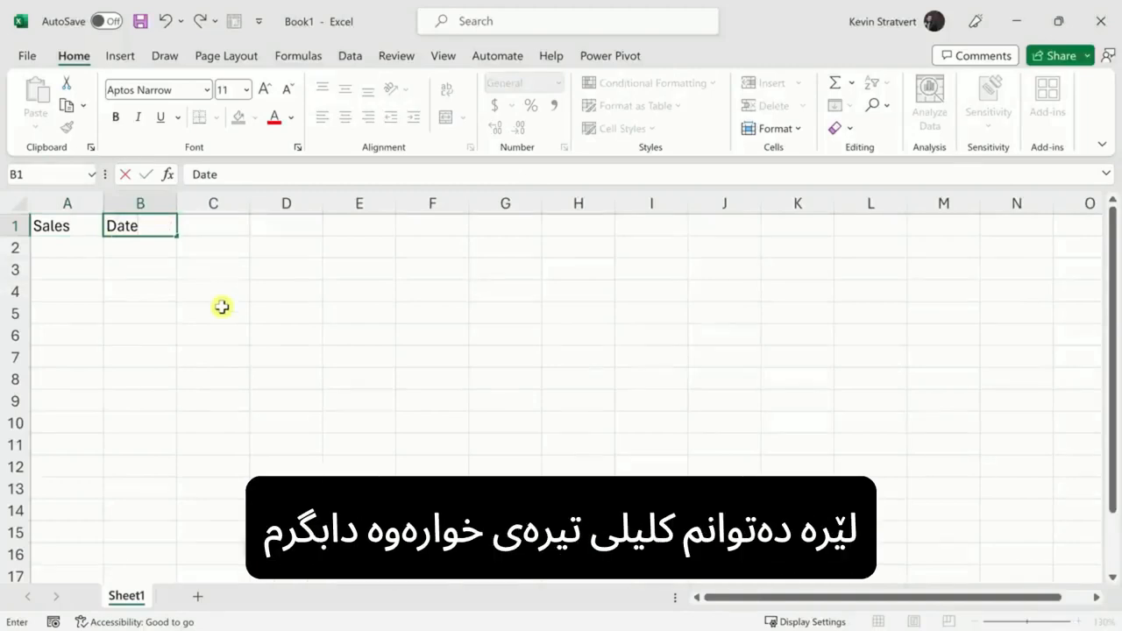
key("Return")
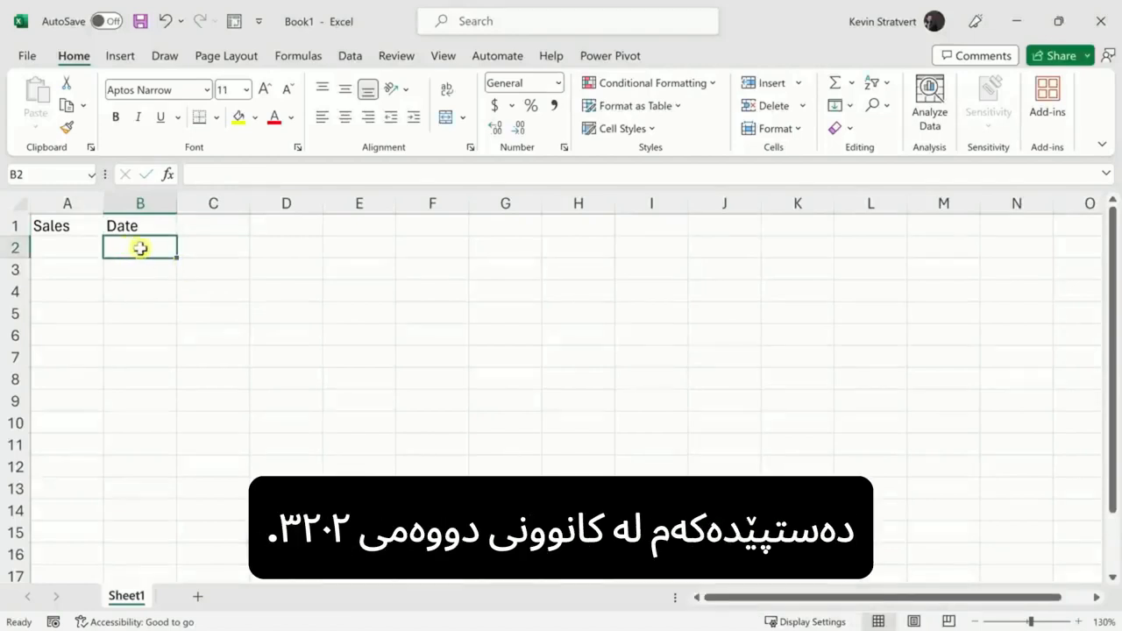
type("January 2023")
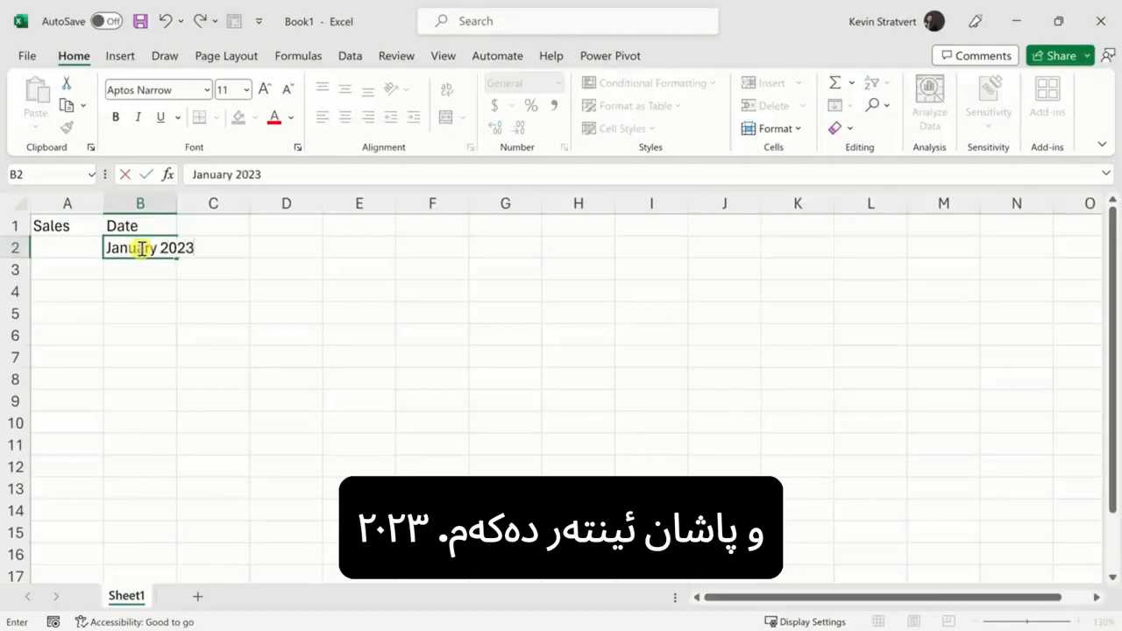
key("Return")
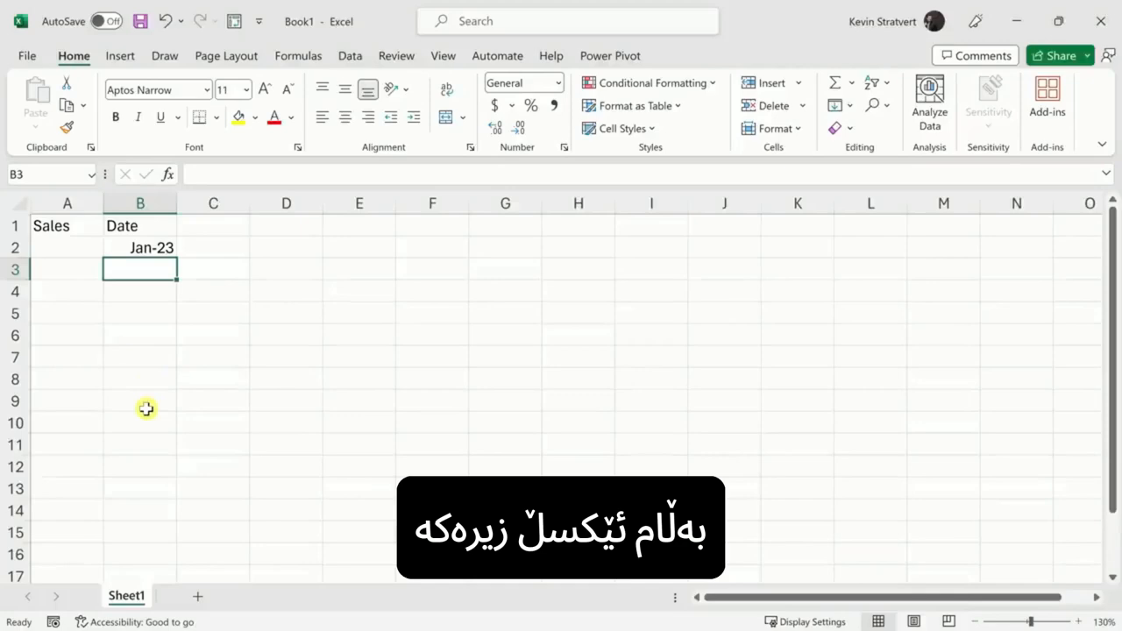
left_click(153, 250)
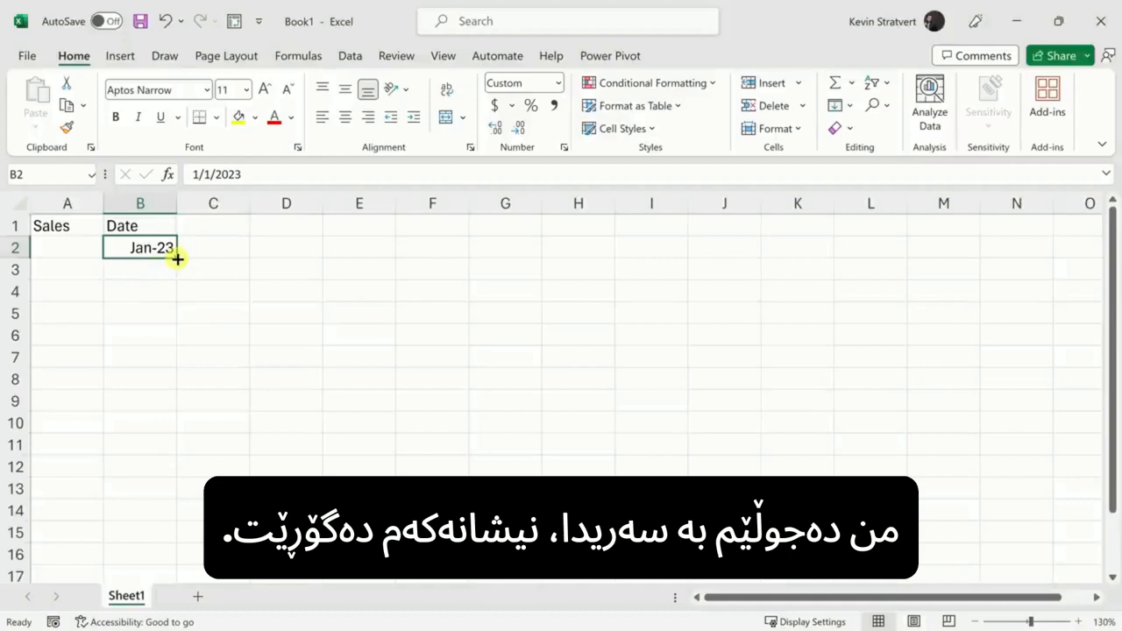
Step: Fill B2:B12 with months Jan-23 to Nov-23, then enter sales figures starting with 1000 and 548
left_click_drag(177, 259, 166, 471)
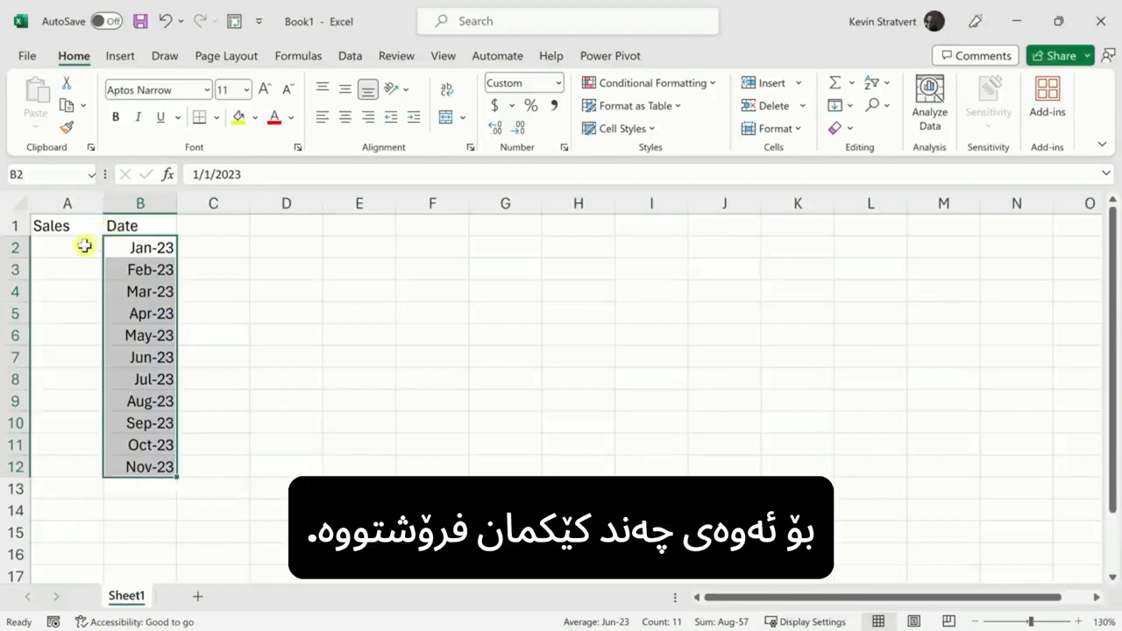
left_click(85, 247)
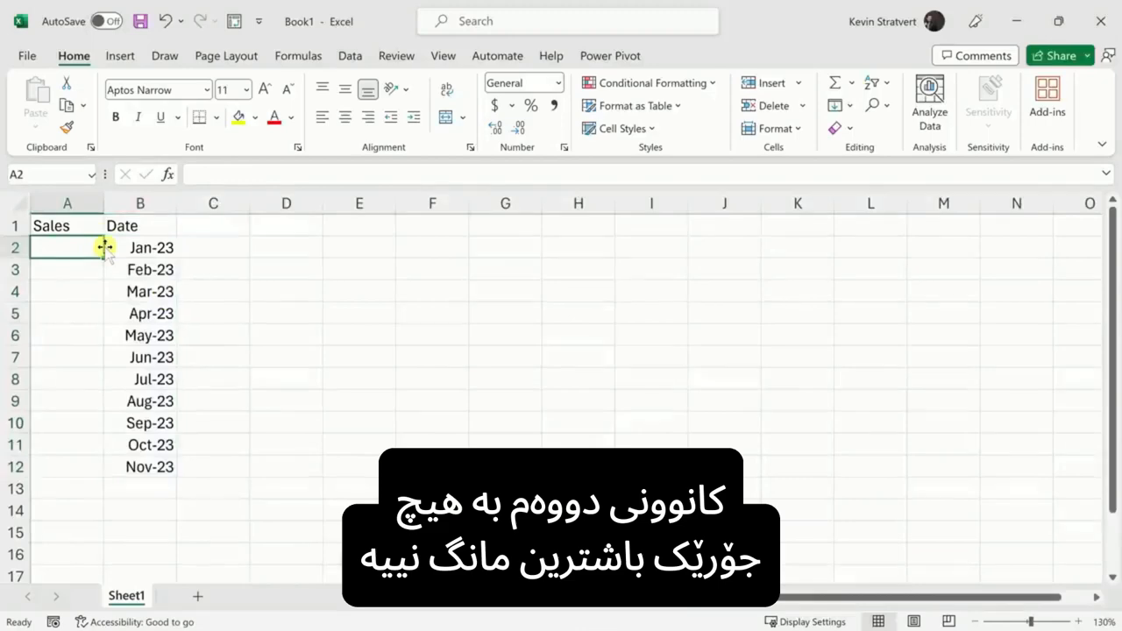
type("1000")
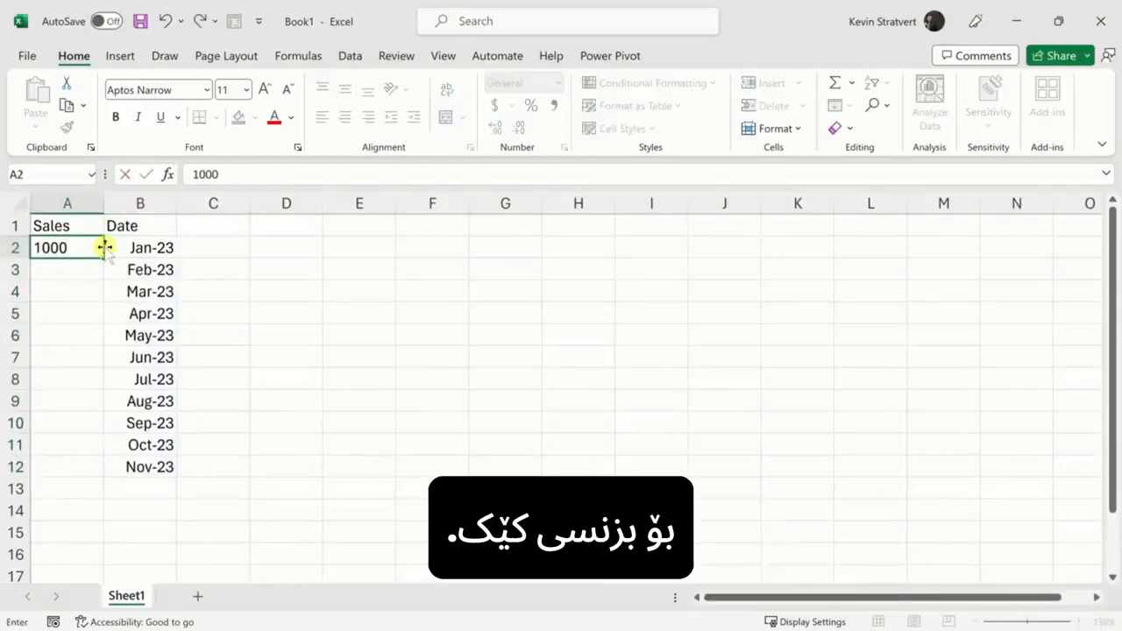
key("Return")
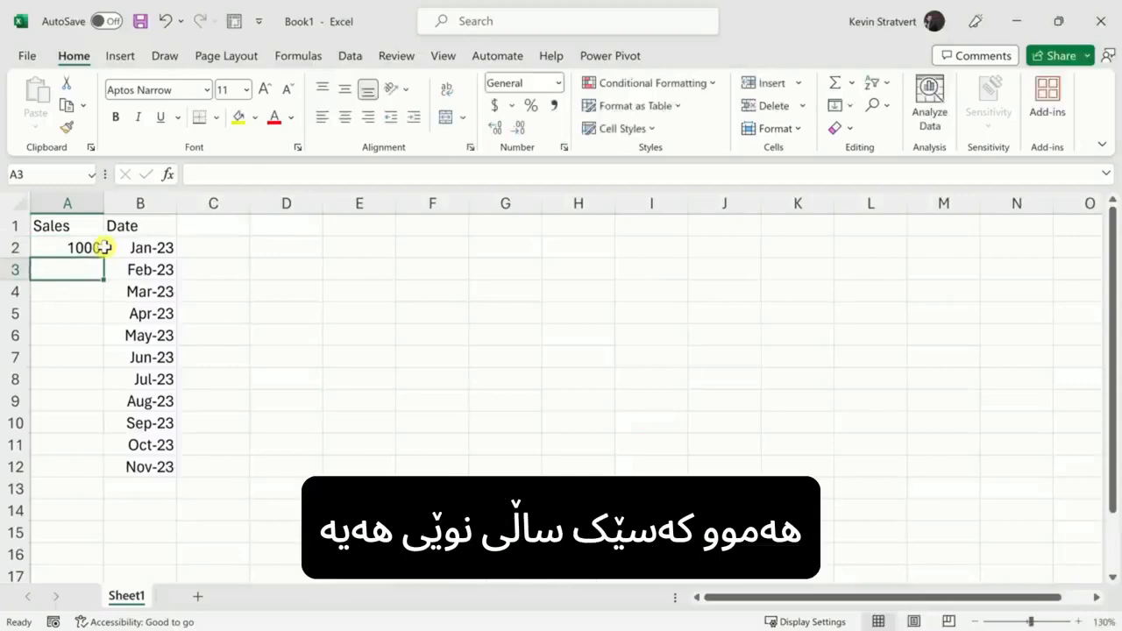
type("5482")
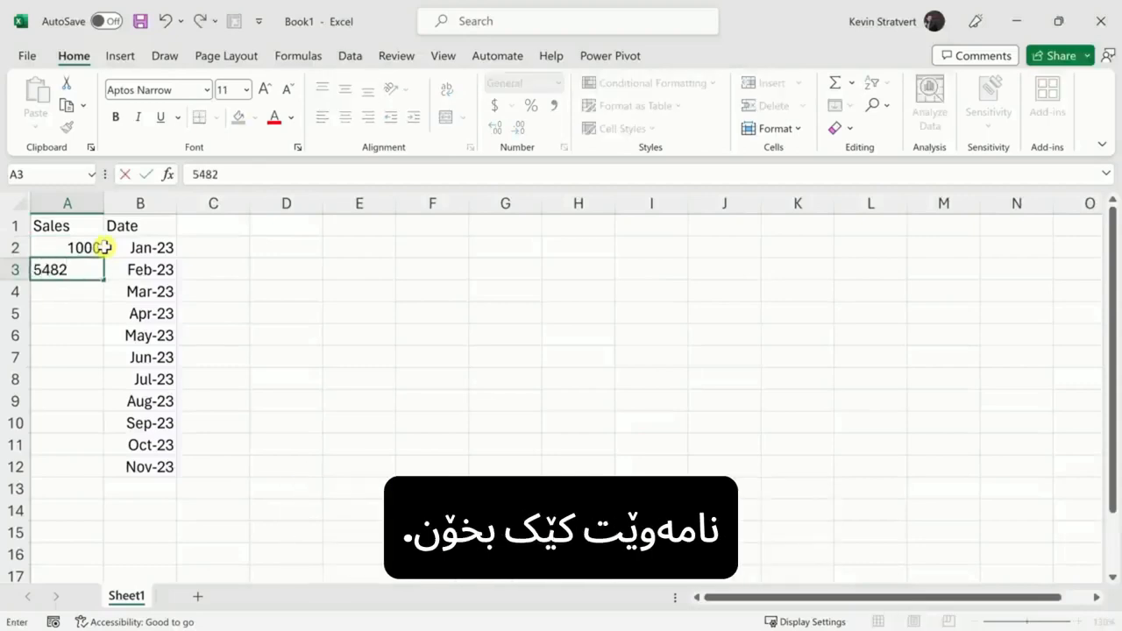
key("Return")
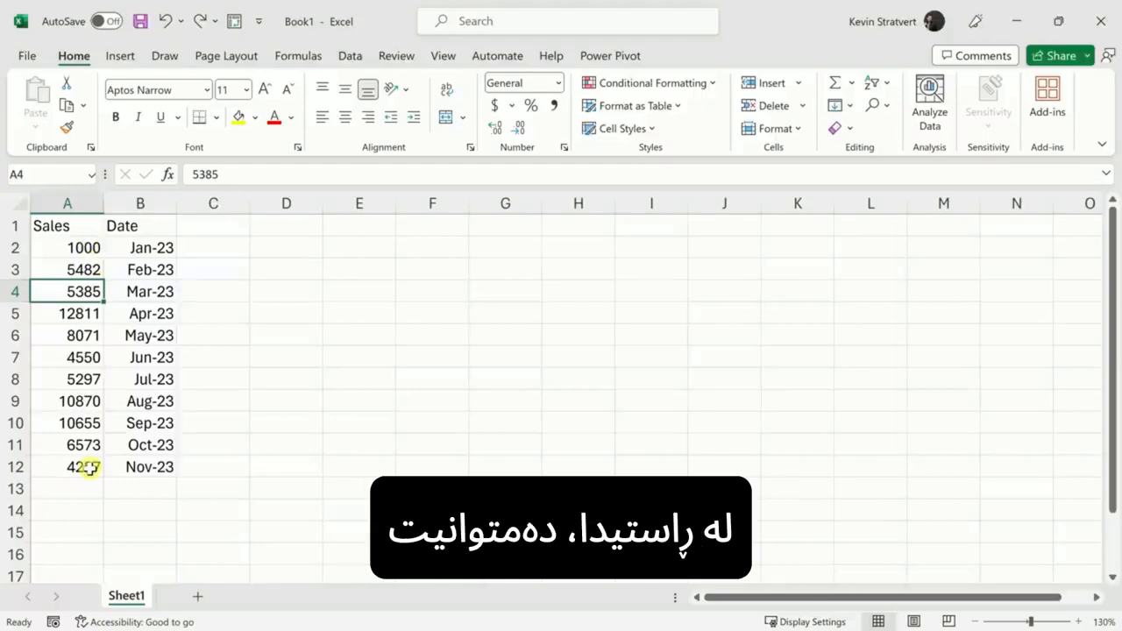
Step: Give the sales figures in A2:A12 Comma Style with zero decimals and bring up Format Cells
left_click_drag(91, 467, 91, 248)
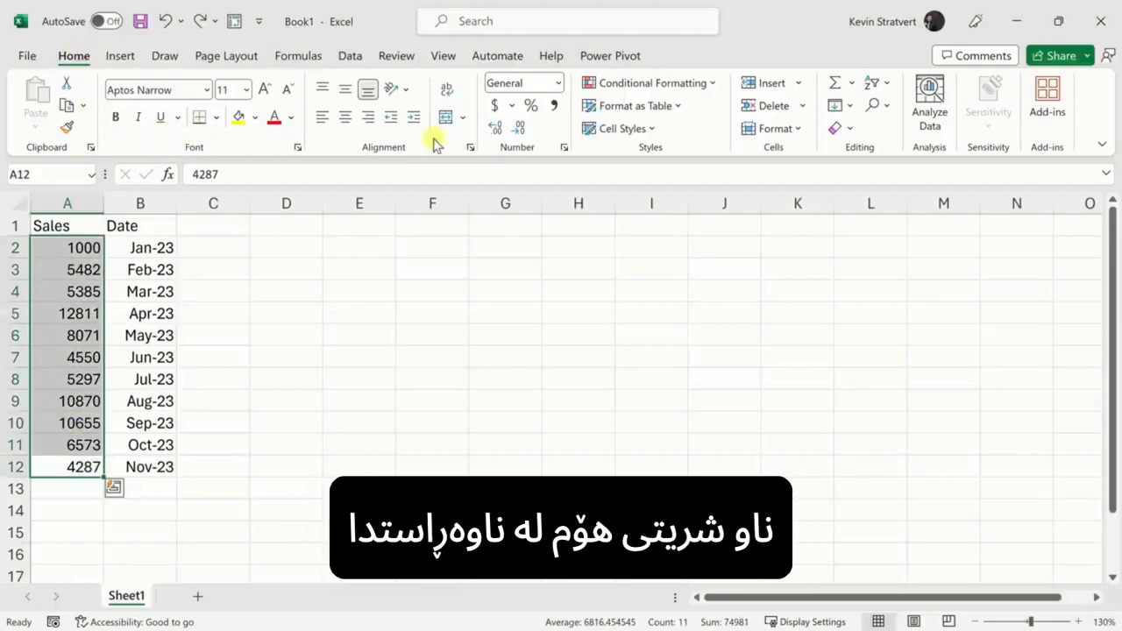
left_click(554, 106)
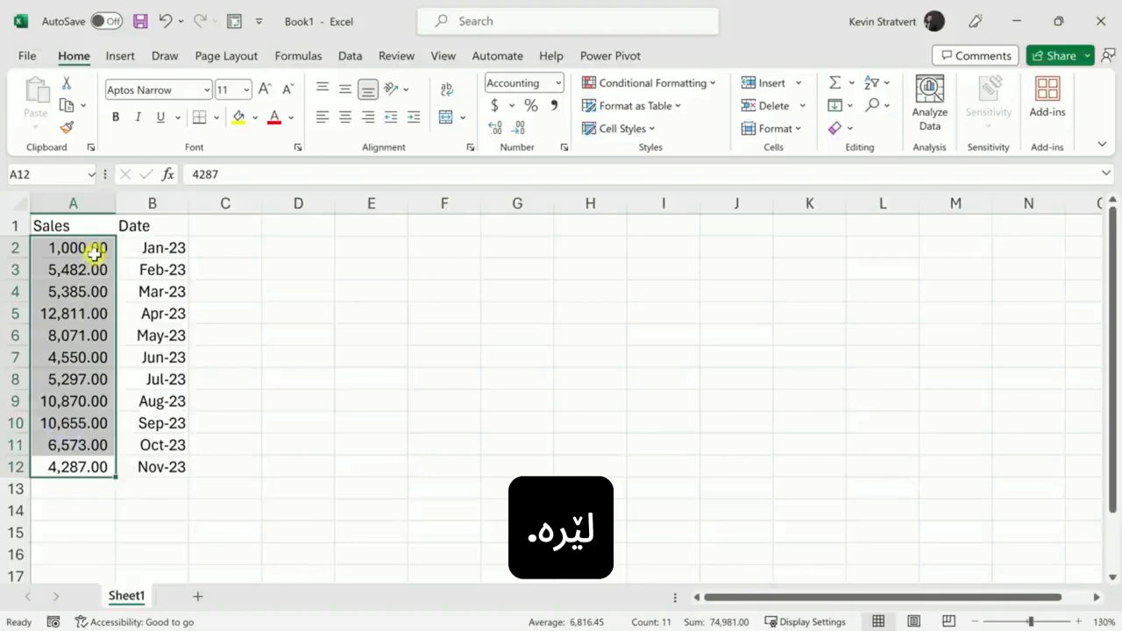
left_click(521, 129)
left_click(521, 129)
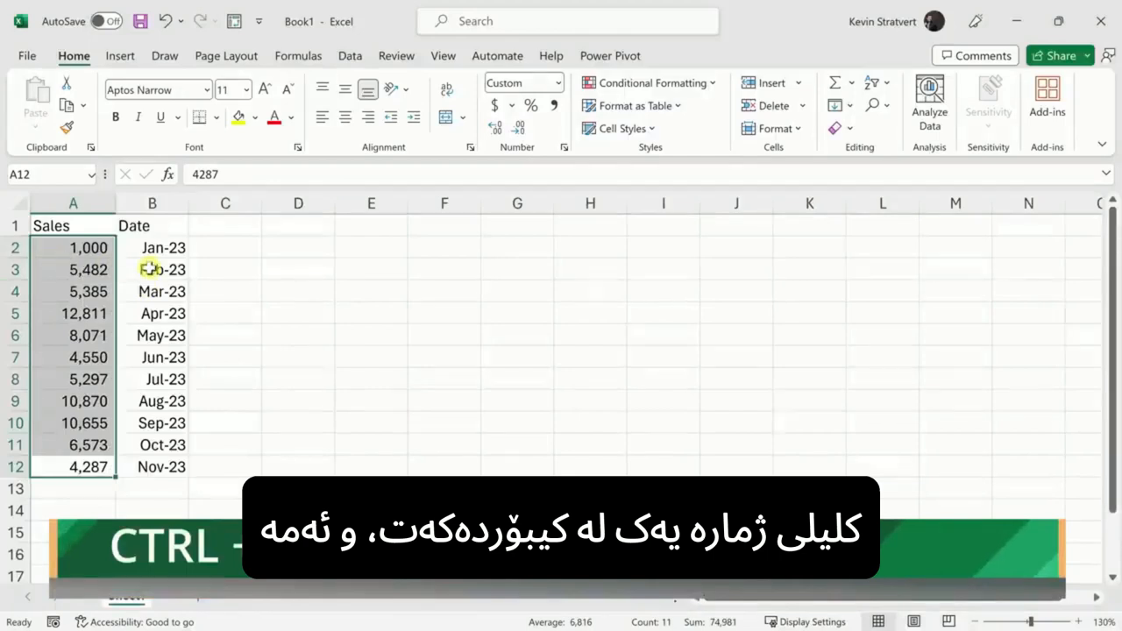
key("ctrl+1")
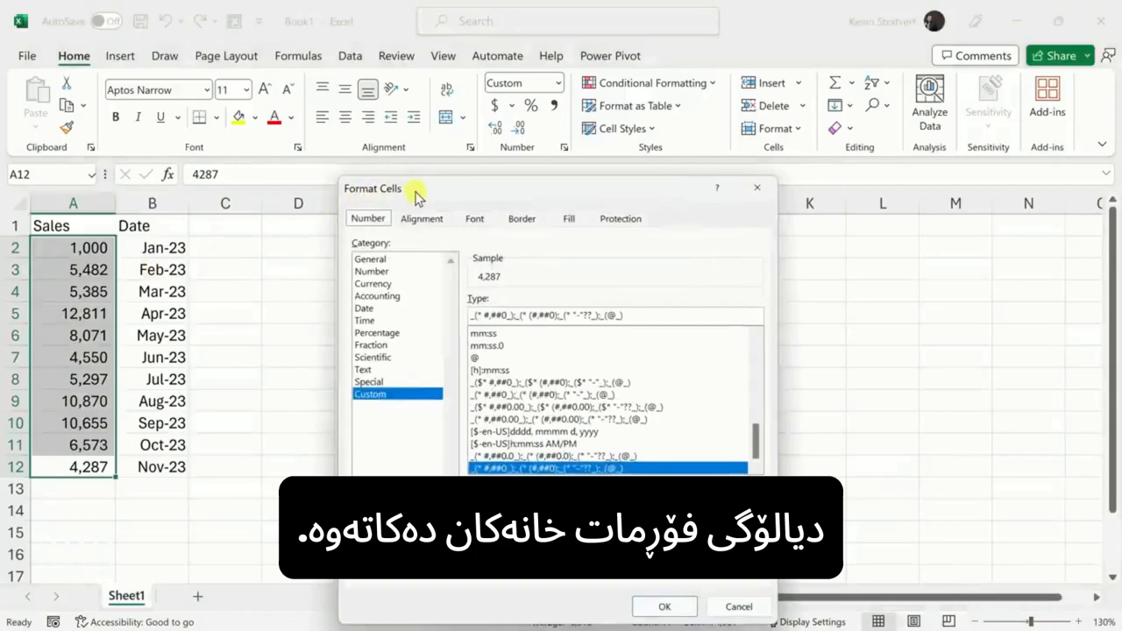
Step: Preview the General, Number and Accounting formats, cancel unchanged, and select January's sales and date
left_click(392, 259)
left_click(396, 271)
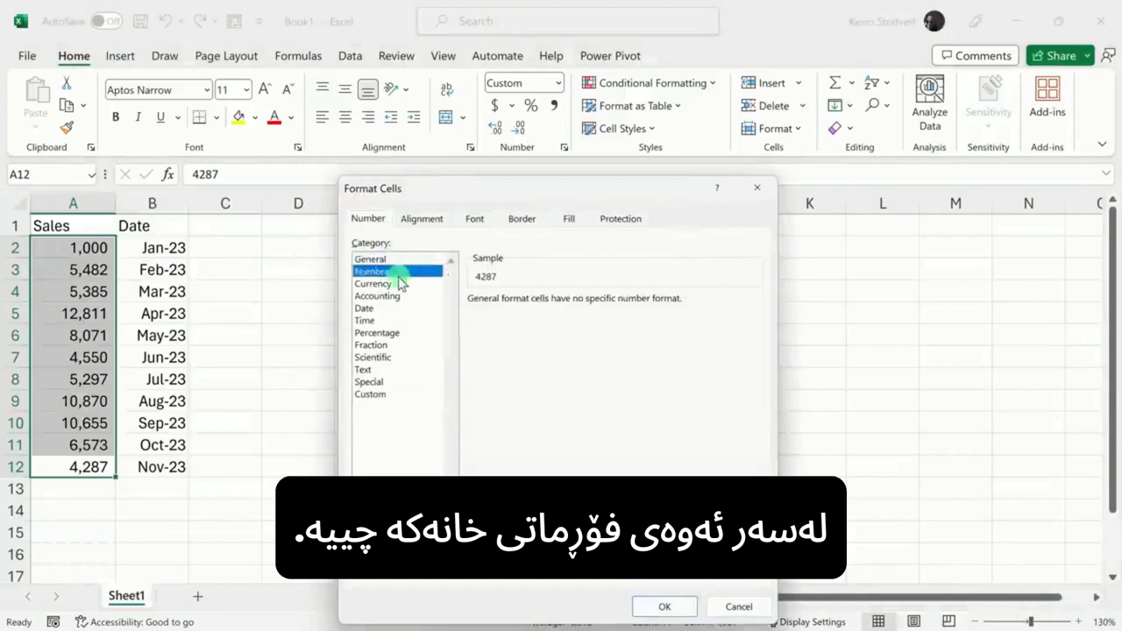
left_click(399, 296)
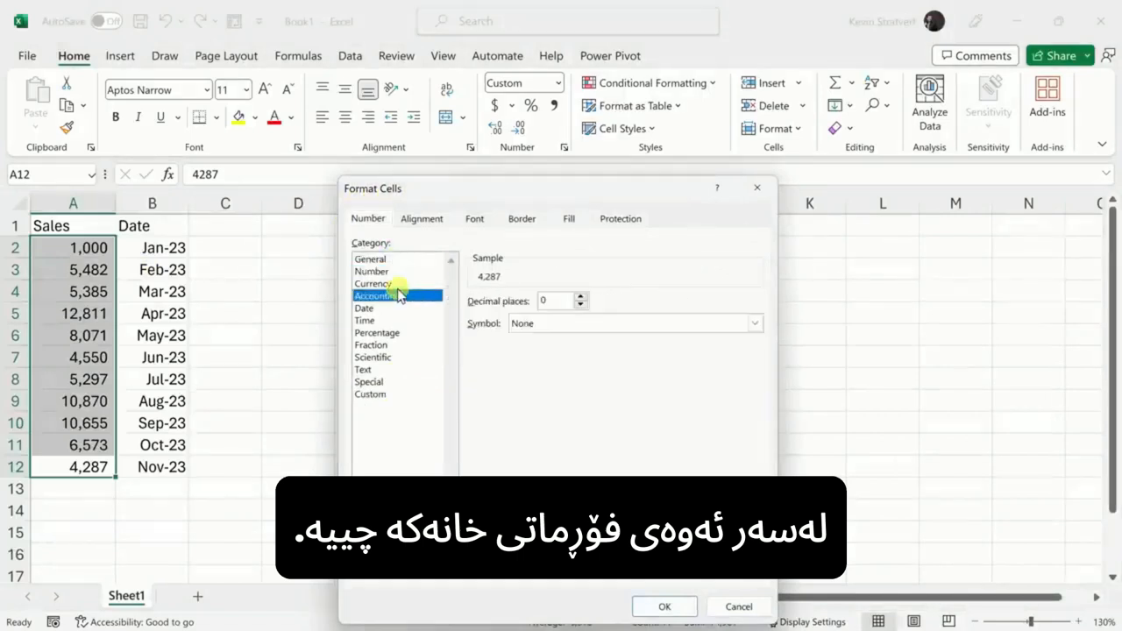
left_click(742, 606)
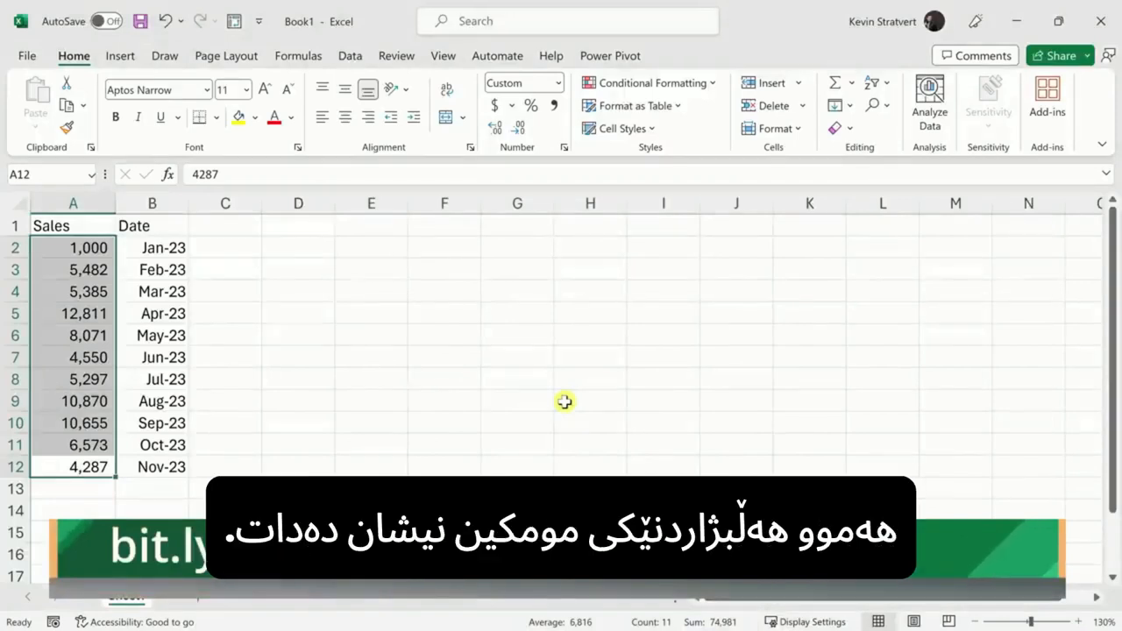
key("Return")
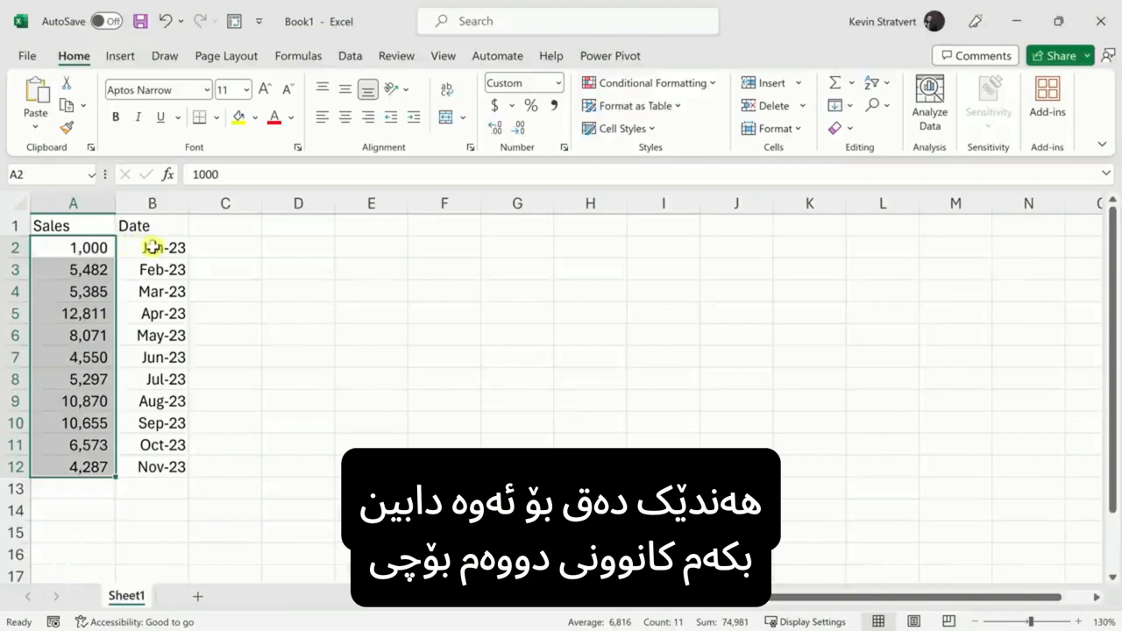
left_click_drag(150, 248, 11, 249)
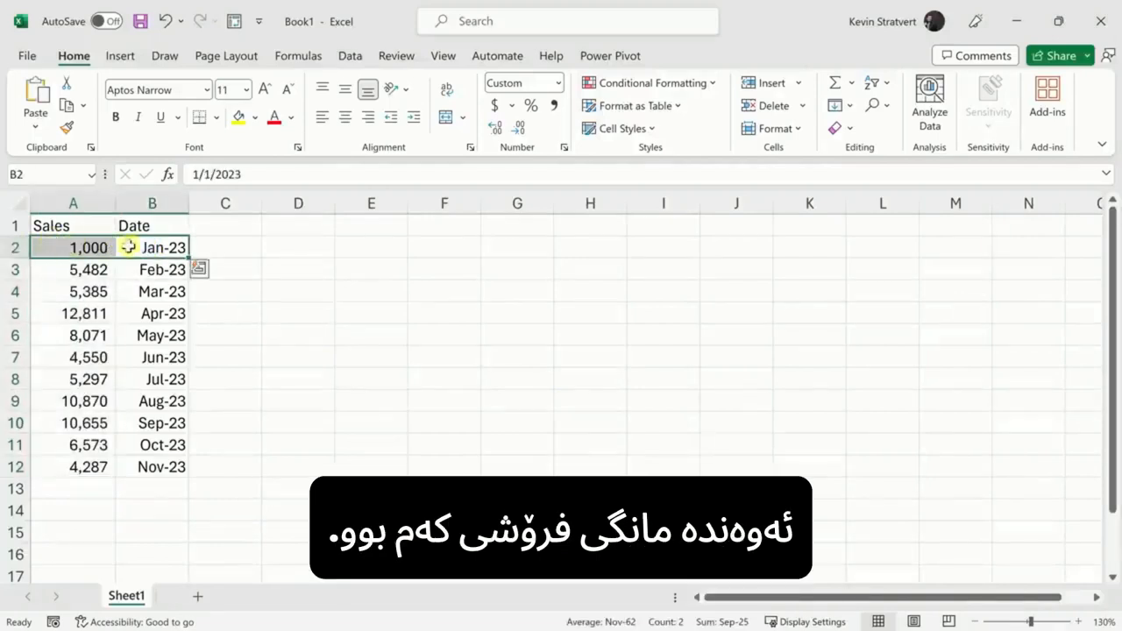
Step: Add a Notes header in C1 and paste "New Year's resolution depresses sales" into C2
left_click(242, 225)
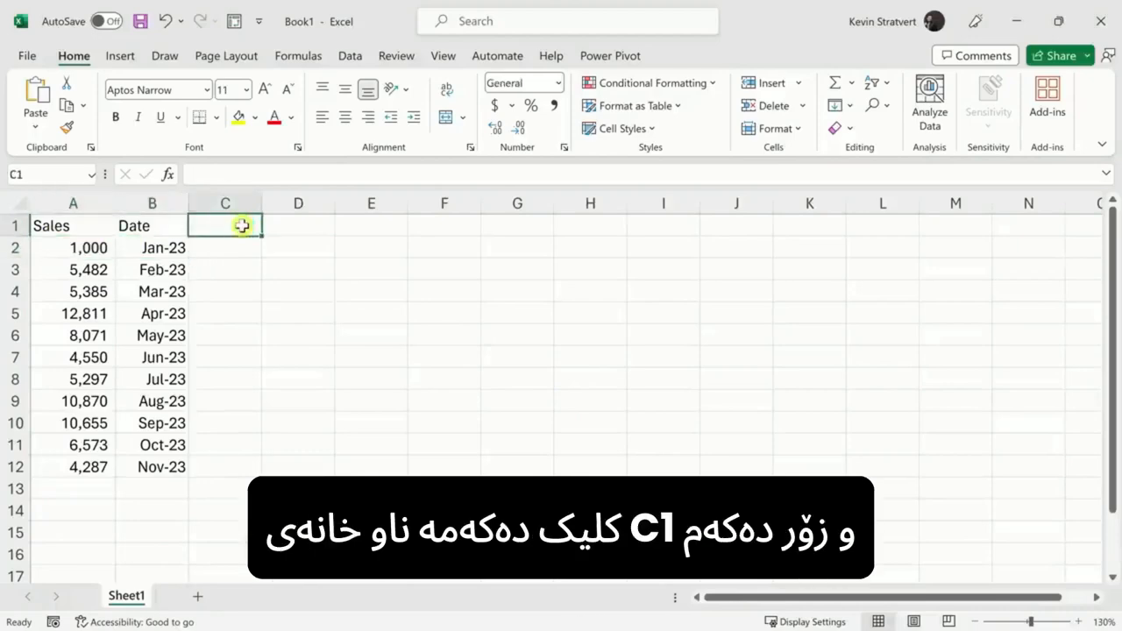
type("Notes")
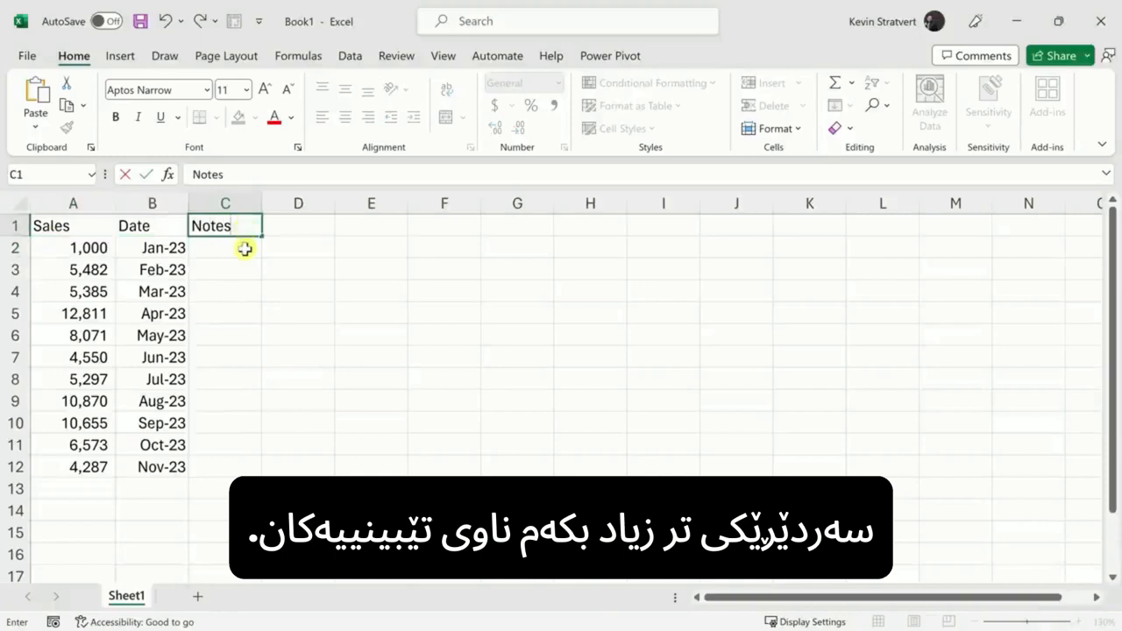
left_click(246, 248)
type("New Year's resolution depresses sales")
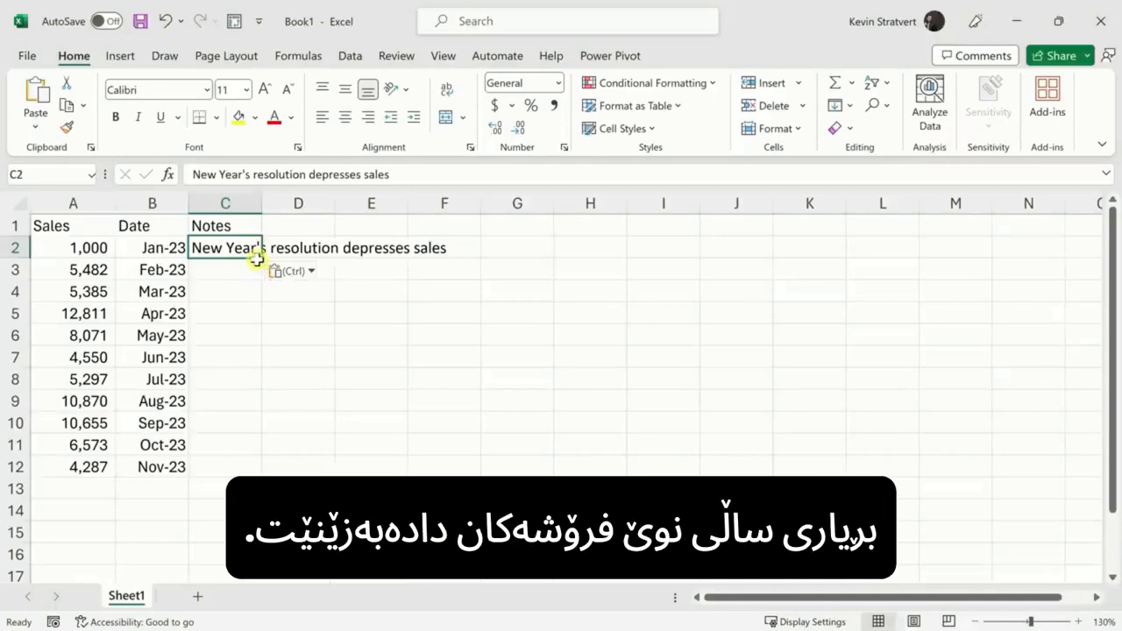
left_click(251, 282)
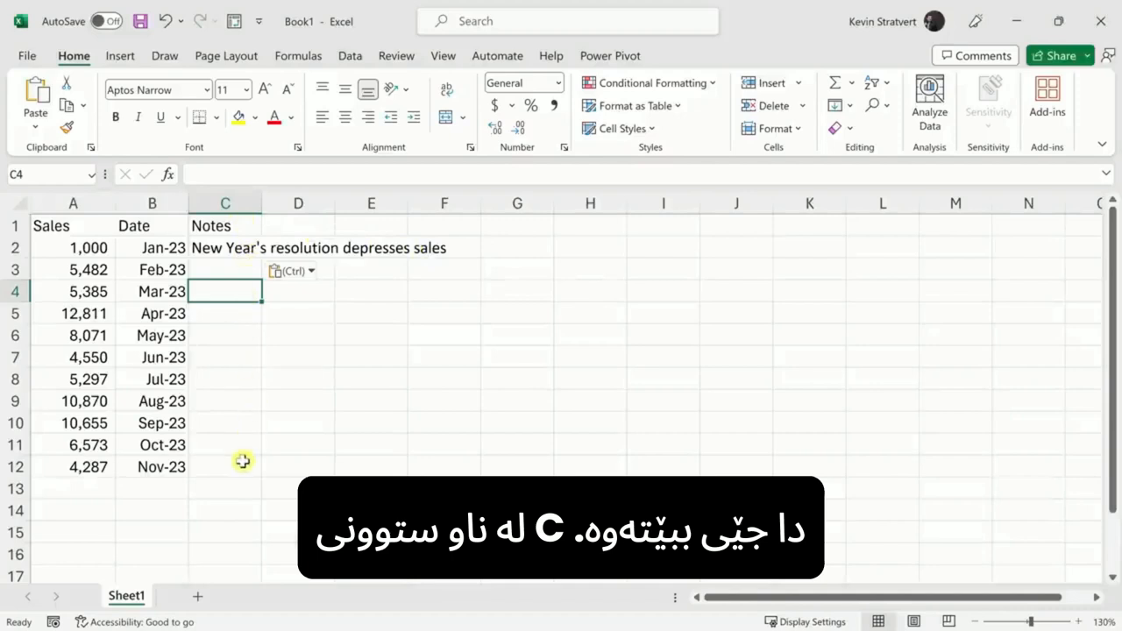
Step: AutoFit column C to the full note, then AutoFit columns A and B across the whole sheet
double_click(261, 204)
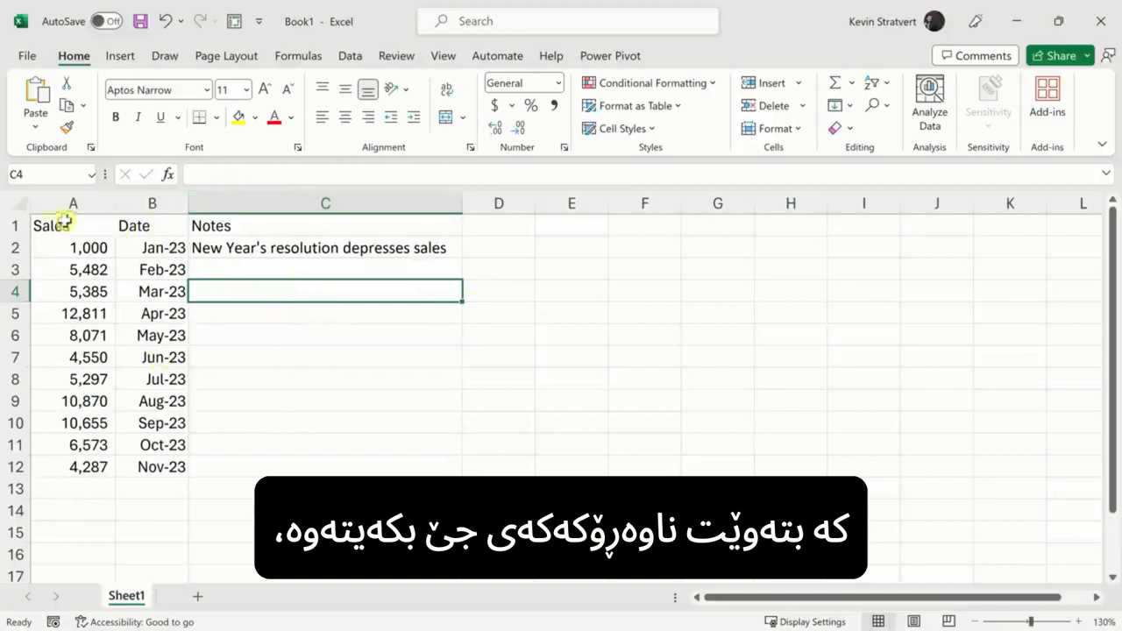
left_click(18, 204)
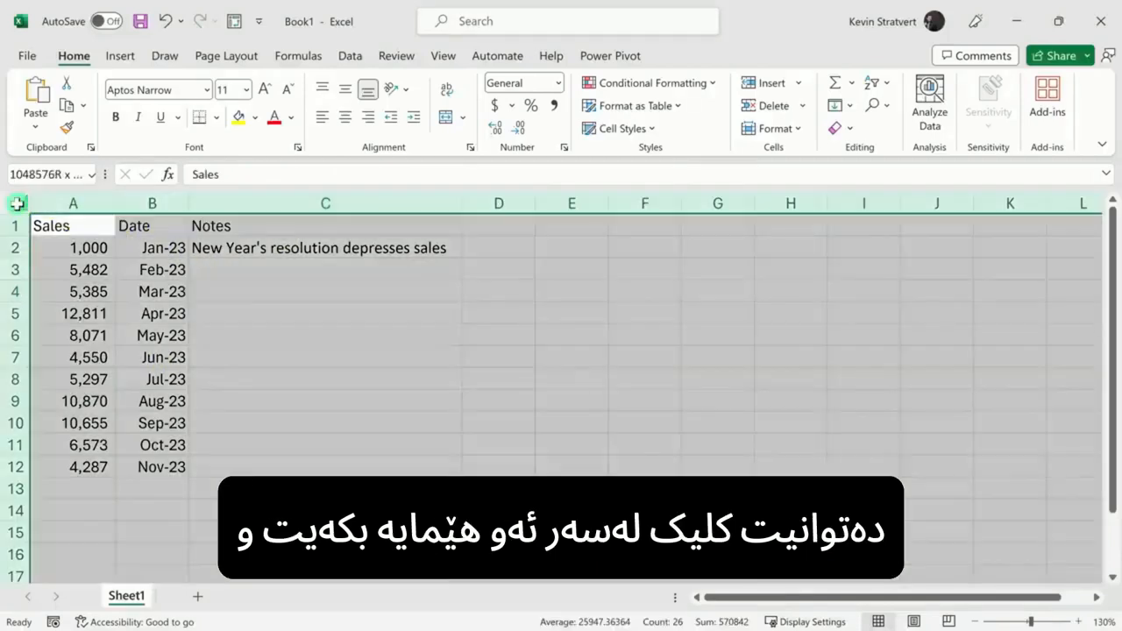
double_click(116, 202)
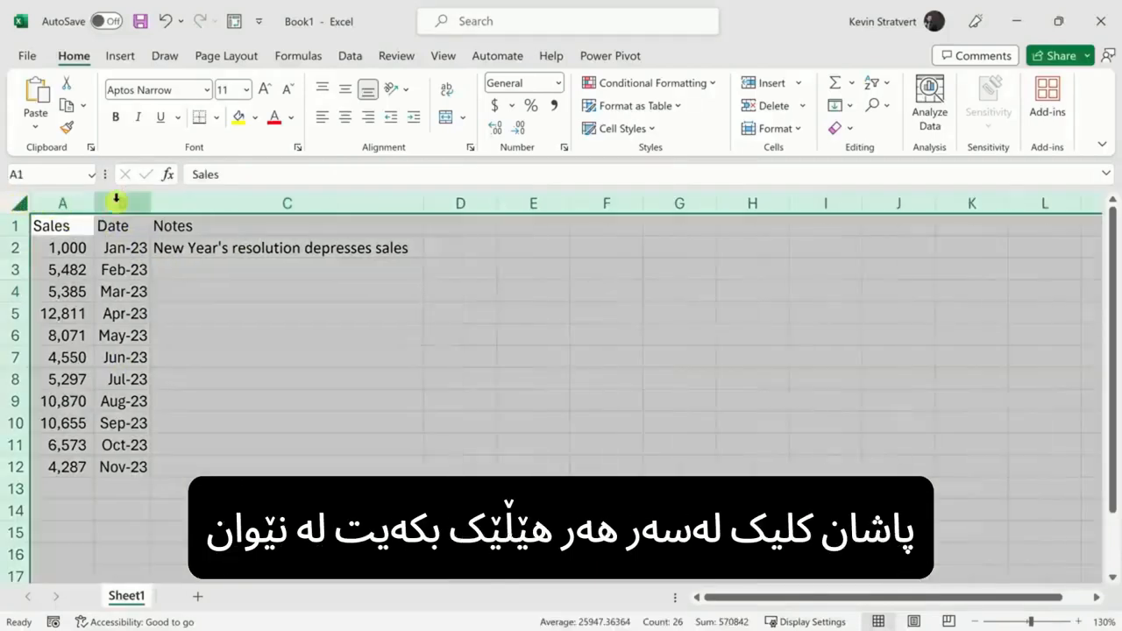
left_click(324, 400)
left_click(292, 235)
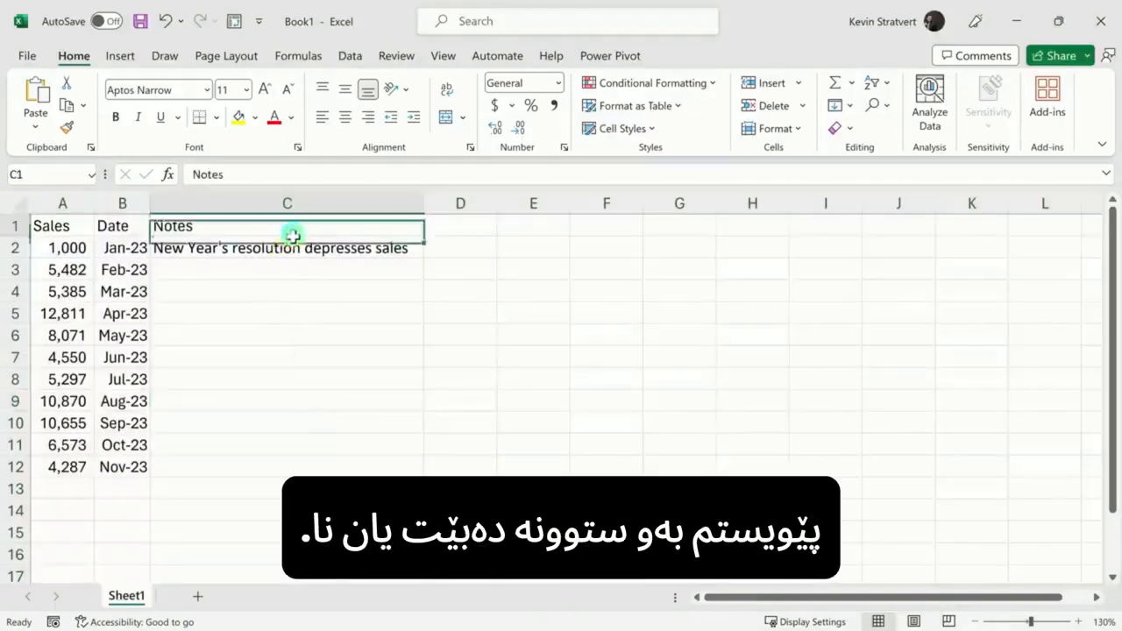
left_click_drag(292, 235, 290, 461)
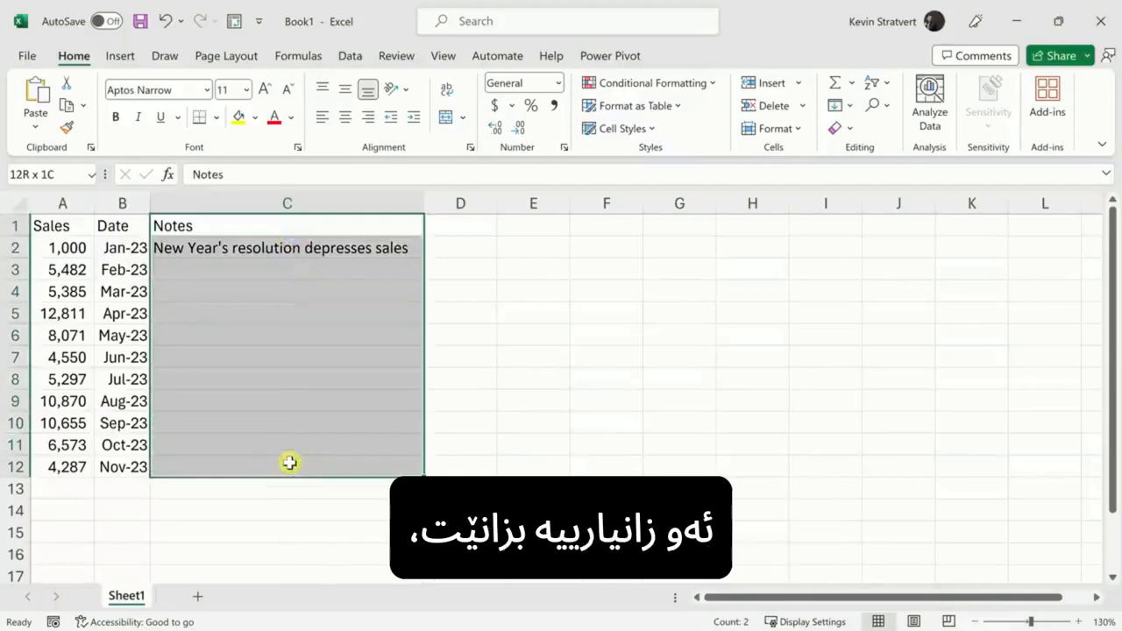
left_click(294, 333)
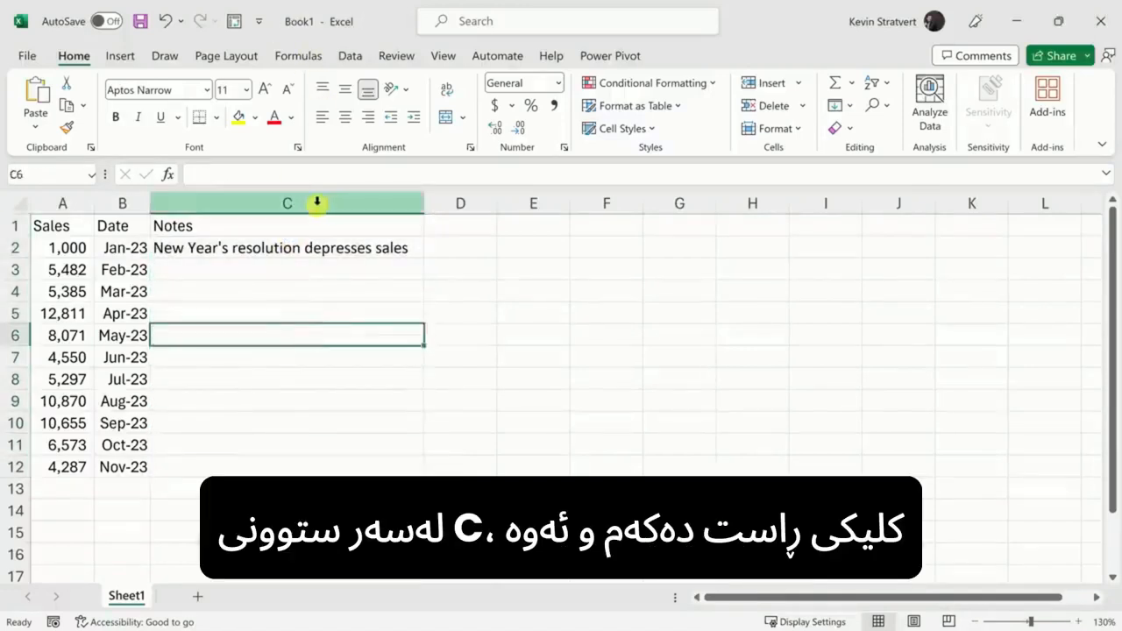
Step: Hide the Notes column C, then select columns B through D around it
right_click(319, 204)
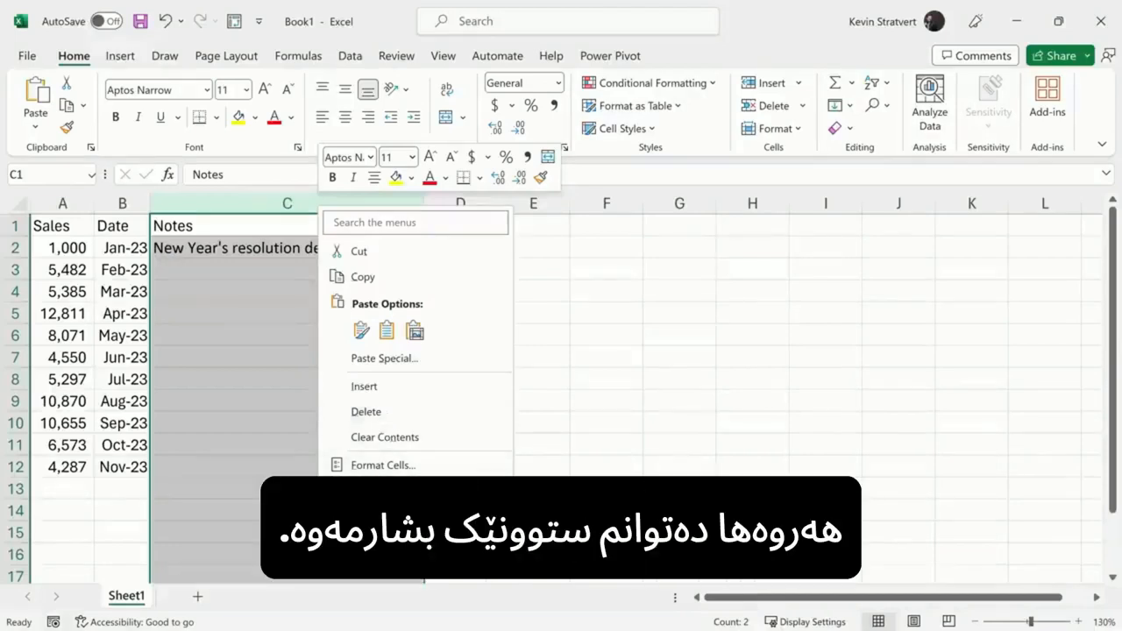
left_click(333, 518)
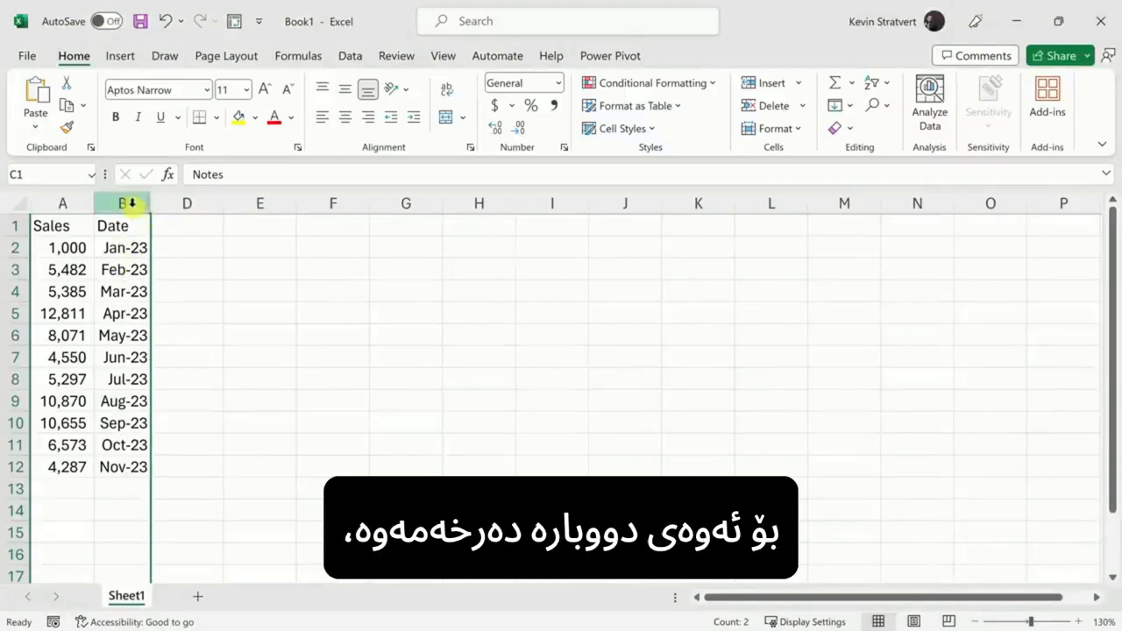
left_click_drag(132, 203, 187, 203)
right_click(190, 205)
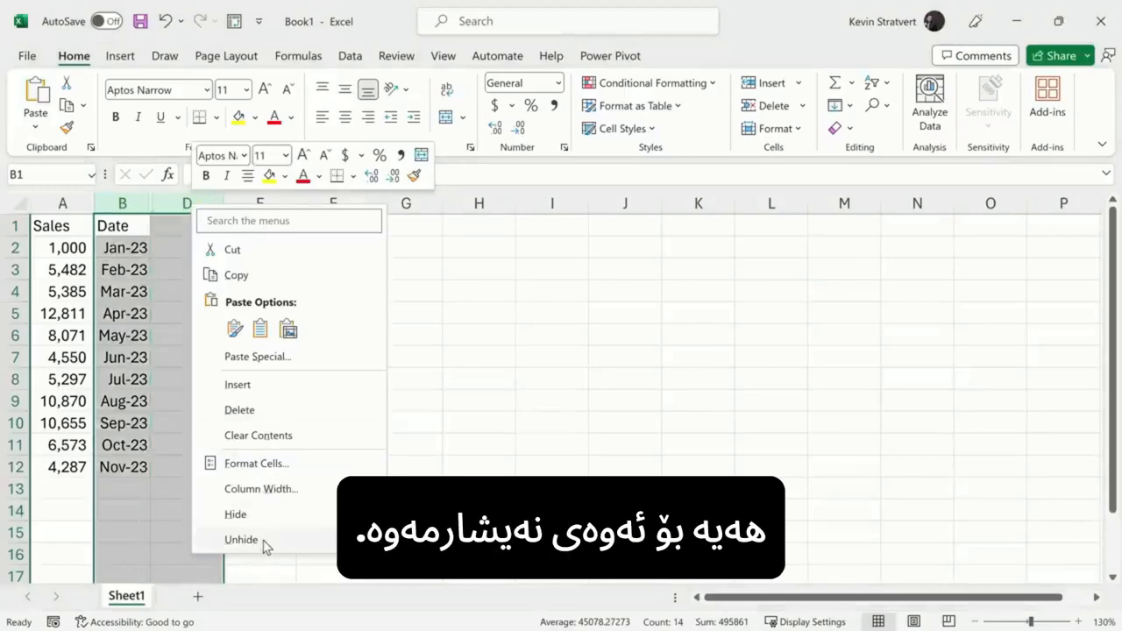
key("Escape")
left_click(176, 429)
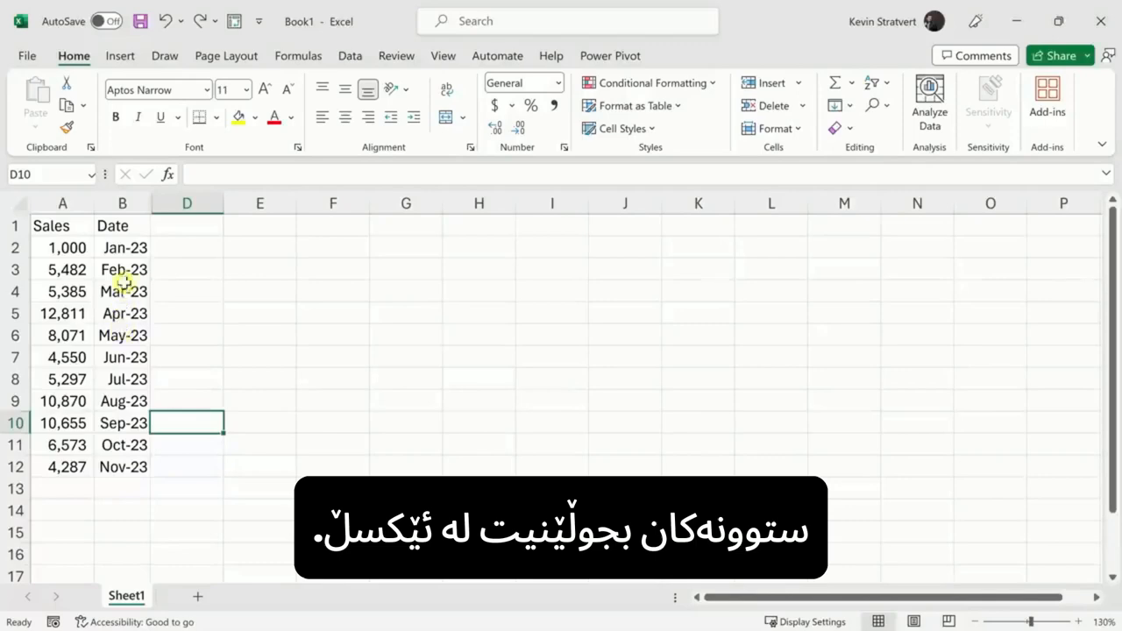
Step: Move the Date column ahead of Sales into column A and auto-fit column B to show every value
left_click_drag(121, 225, 122, 464)
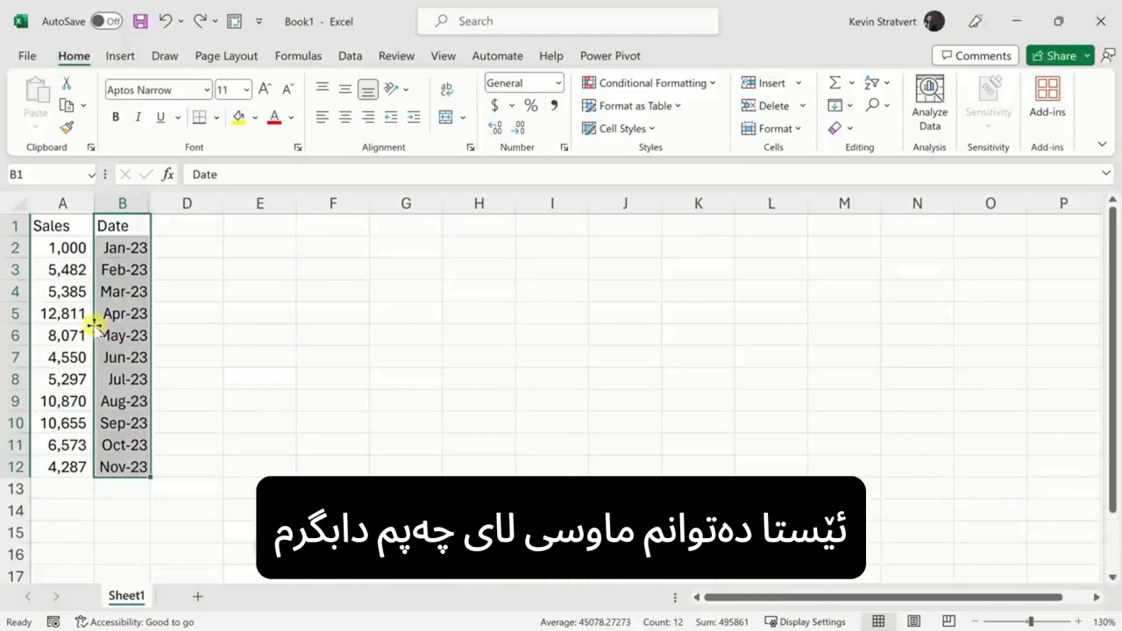
left_click_drag(93, 324, 32, 329)
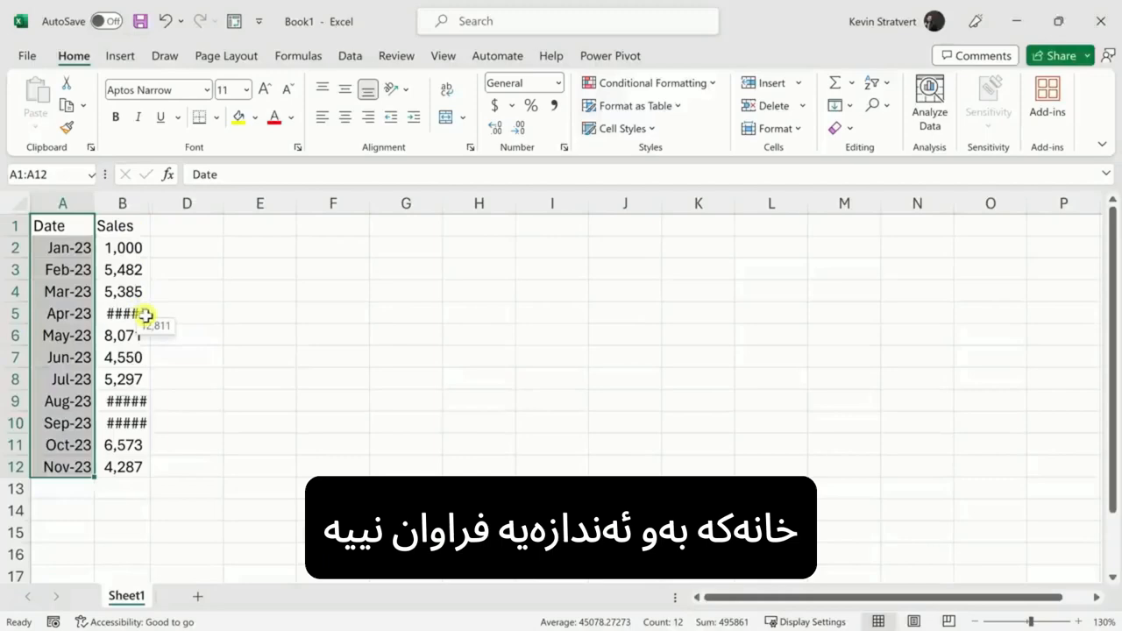
double_click(148, 207)
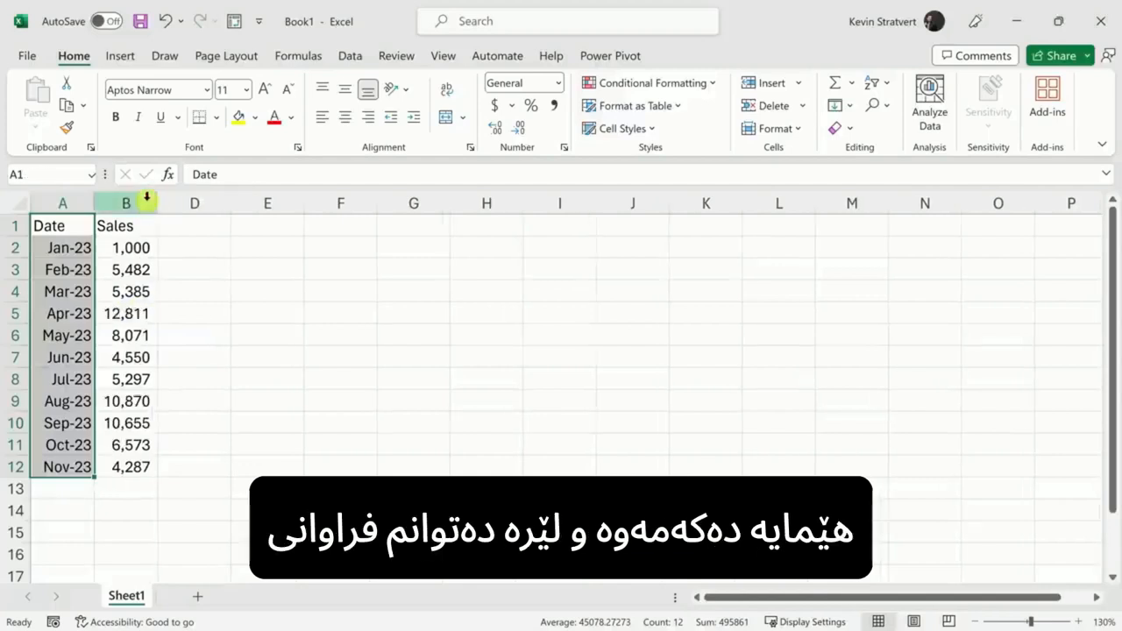
left_click(140, 357)
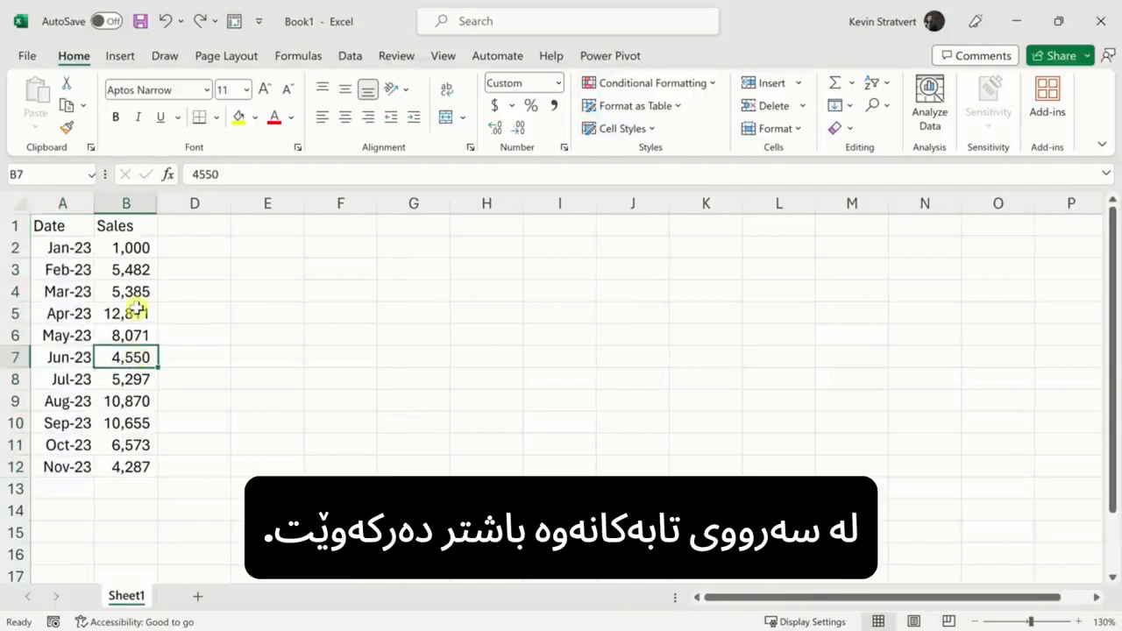
Step: Convert the Date and Sales data in A1:B12 into a table with headers
left_click(121, 58)
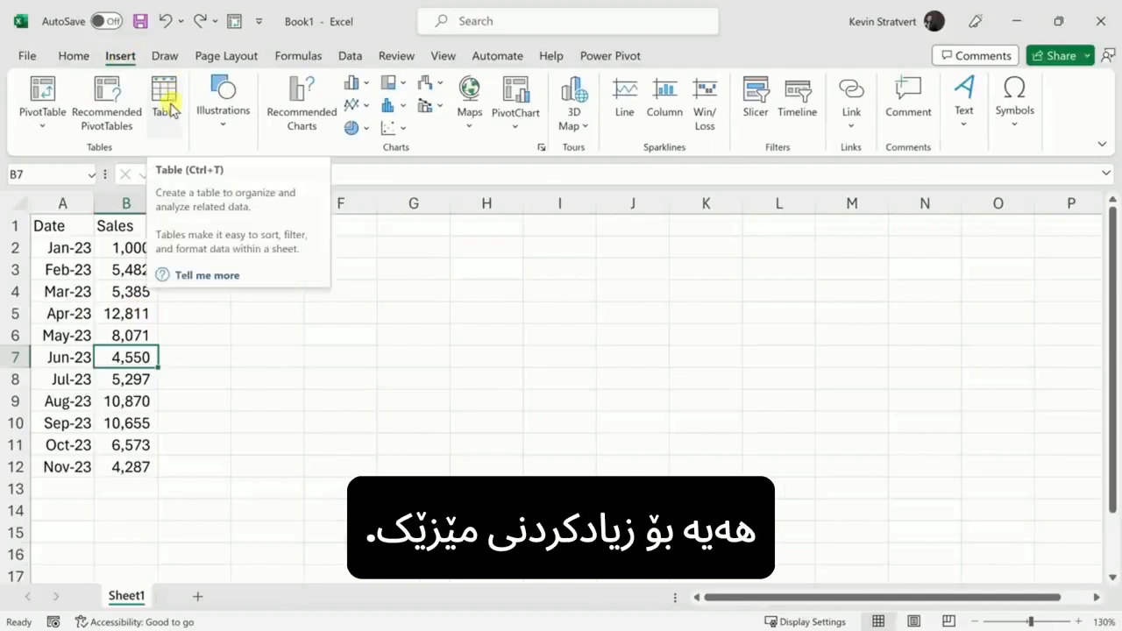
left_click(164, 104)
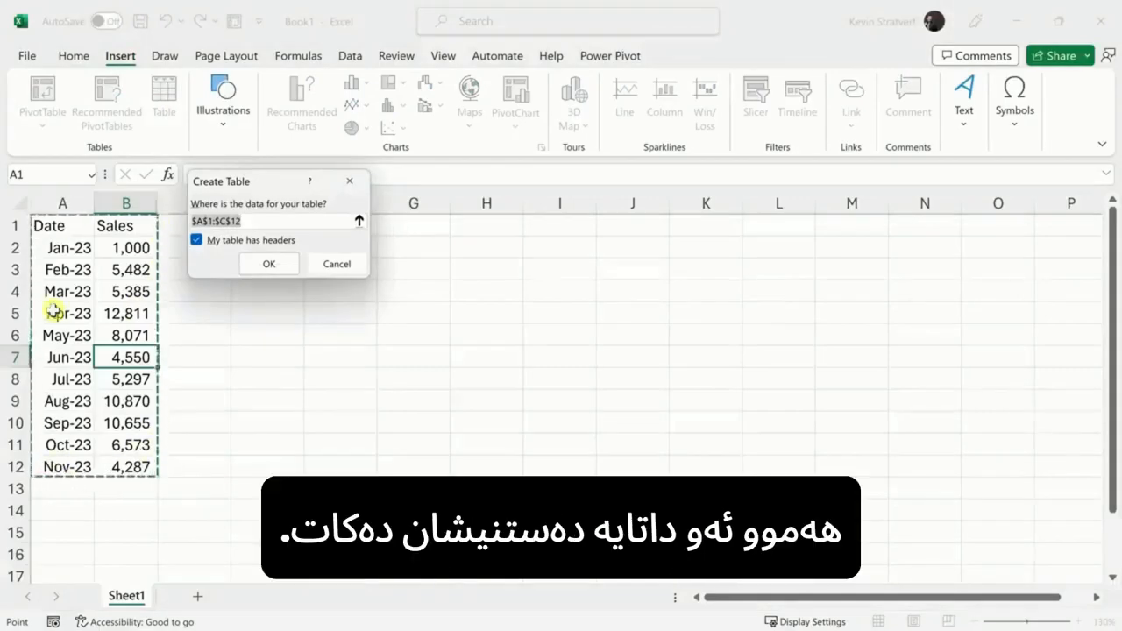
left_click(268, 263)
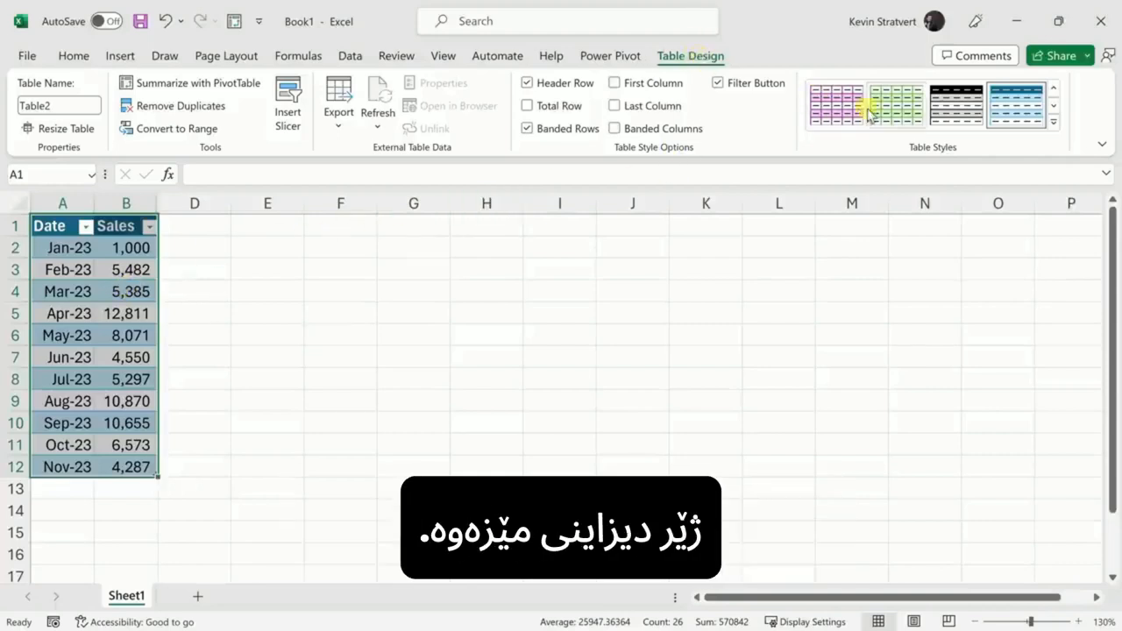
Step: Add a Total row to the table that sums the Sales column to 74,981
left_click(1059, 128)
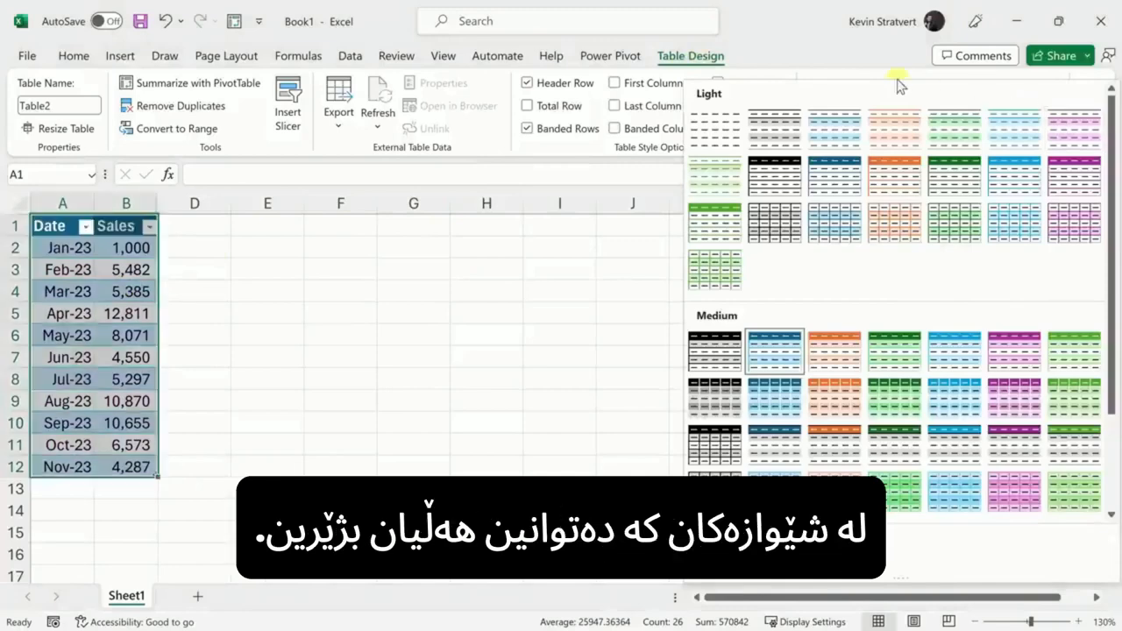
left_click(847, 52)
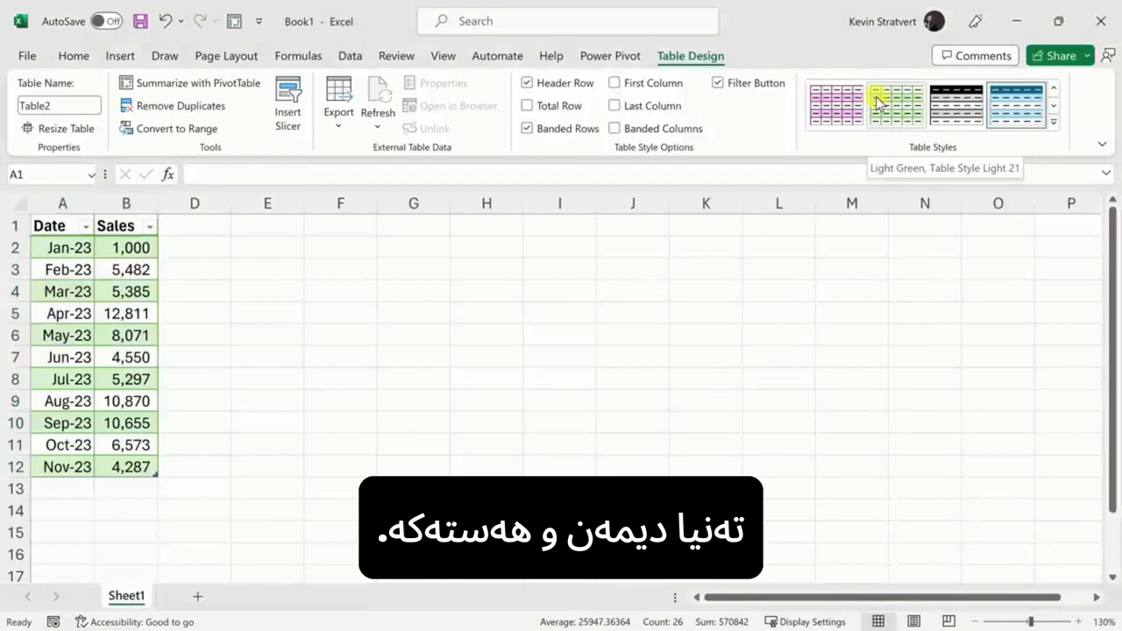
left_click(527, 106)
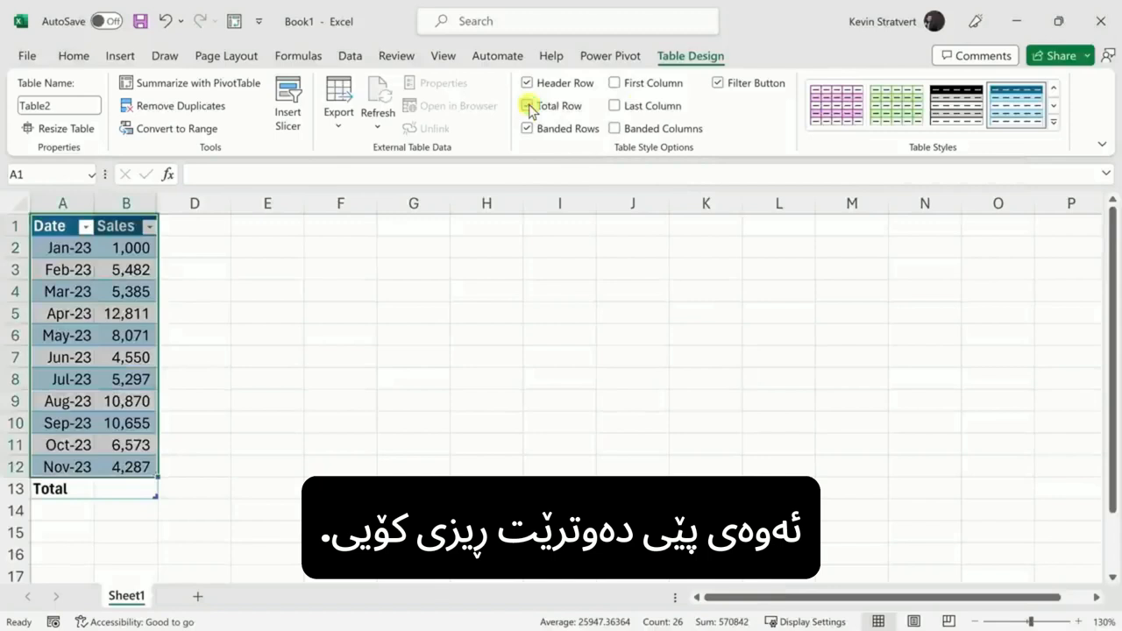
left_click(133, 492)
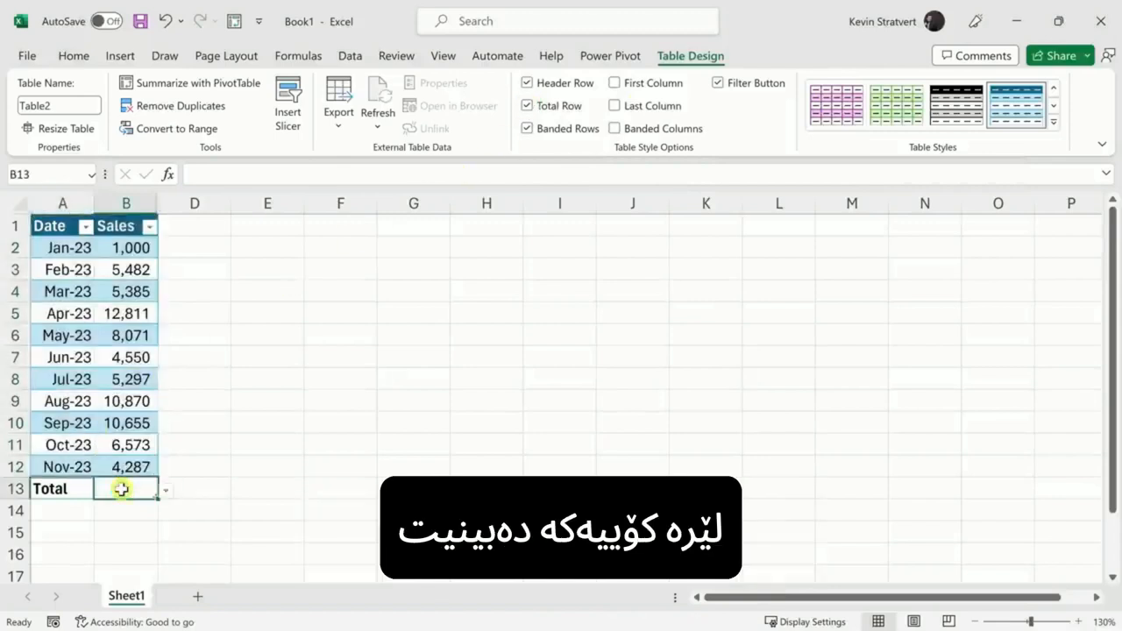
left_click(166, 496)
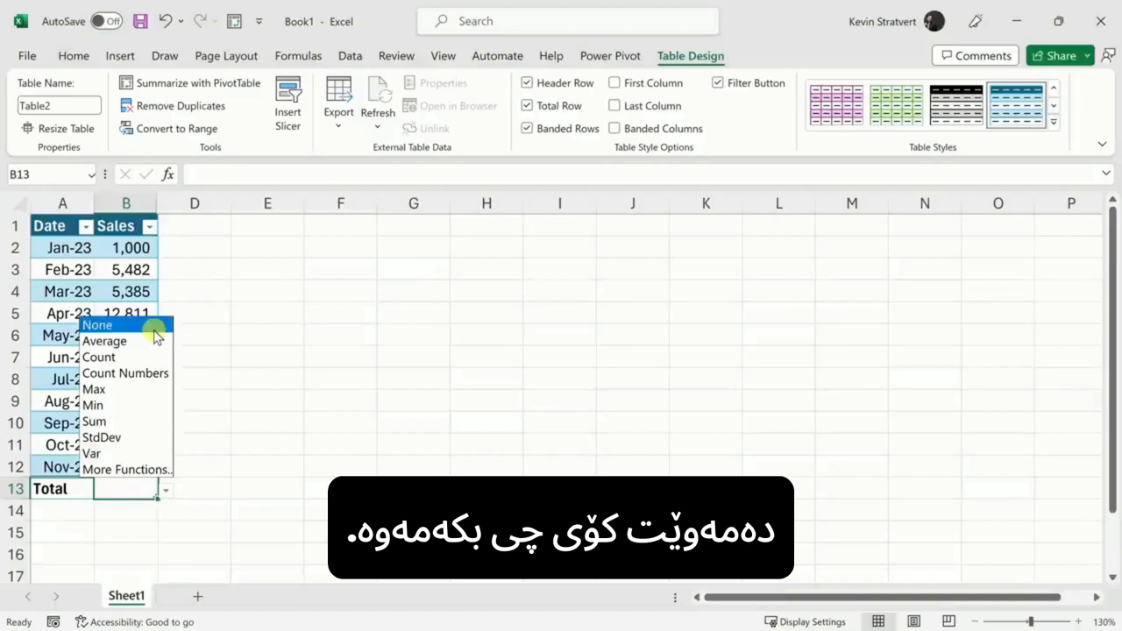
left_click(135, 424)
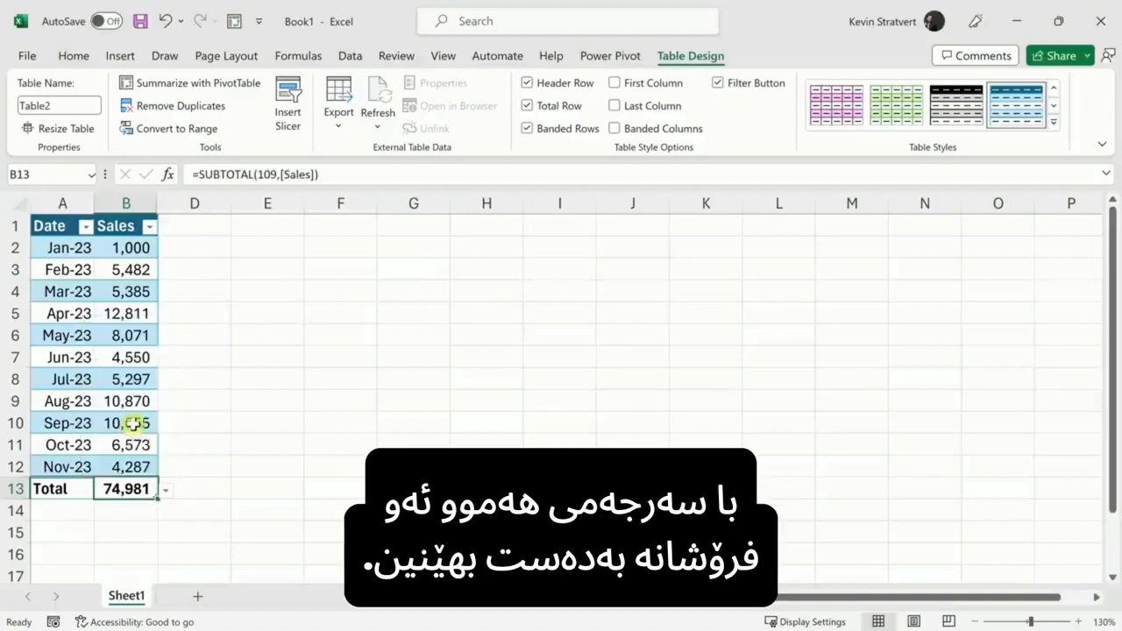
left_click(140, 511)
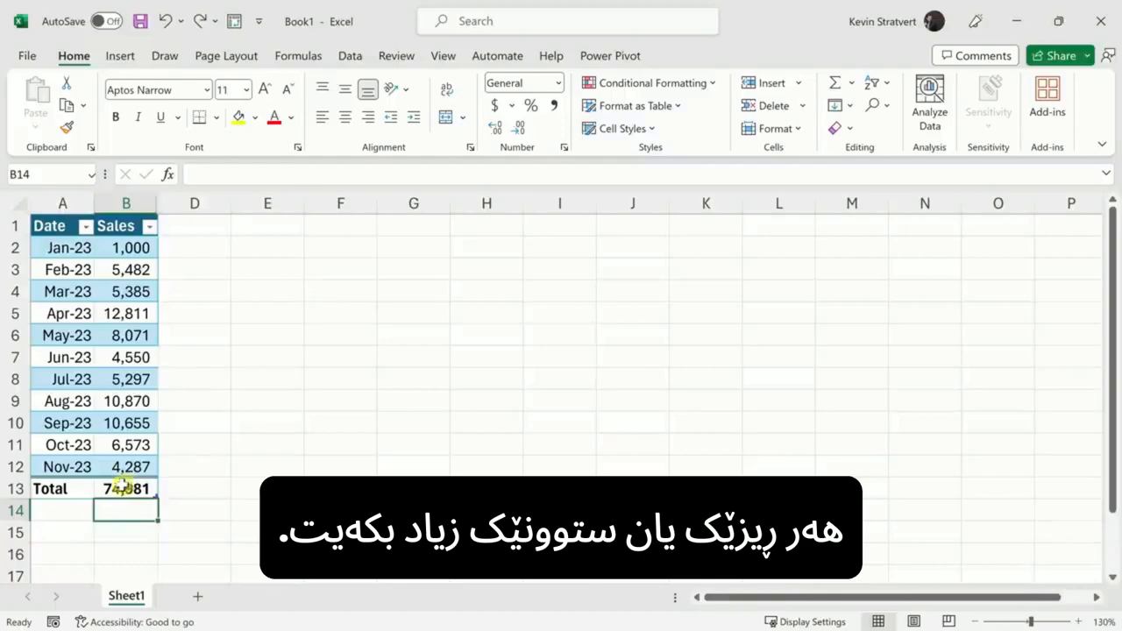
Step: Insert a Dec-23 row with 23,524 sales above the Total row, which becomes 98,505
left_click(14, 489)
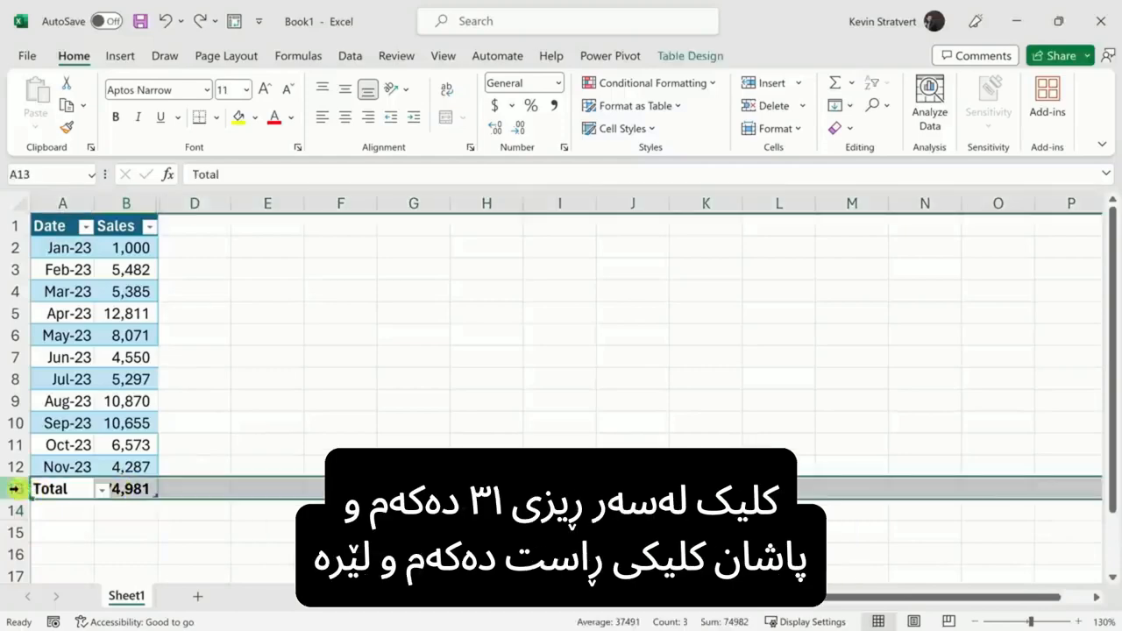
right_click(14, 488)
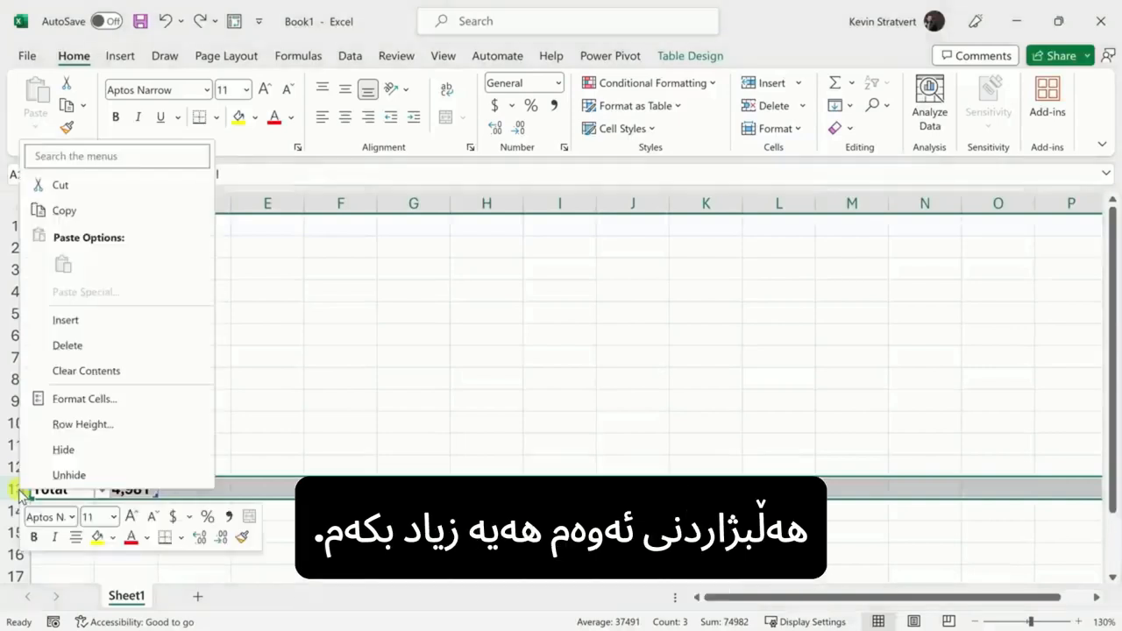
left_click(95, 320)
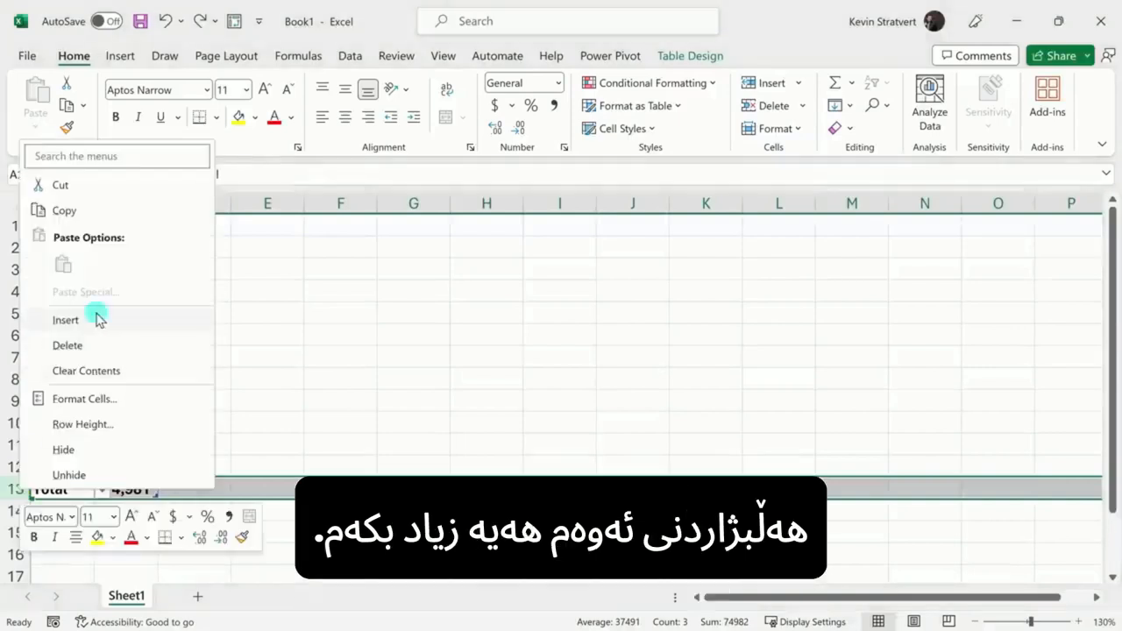
left_click(74, 468)
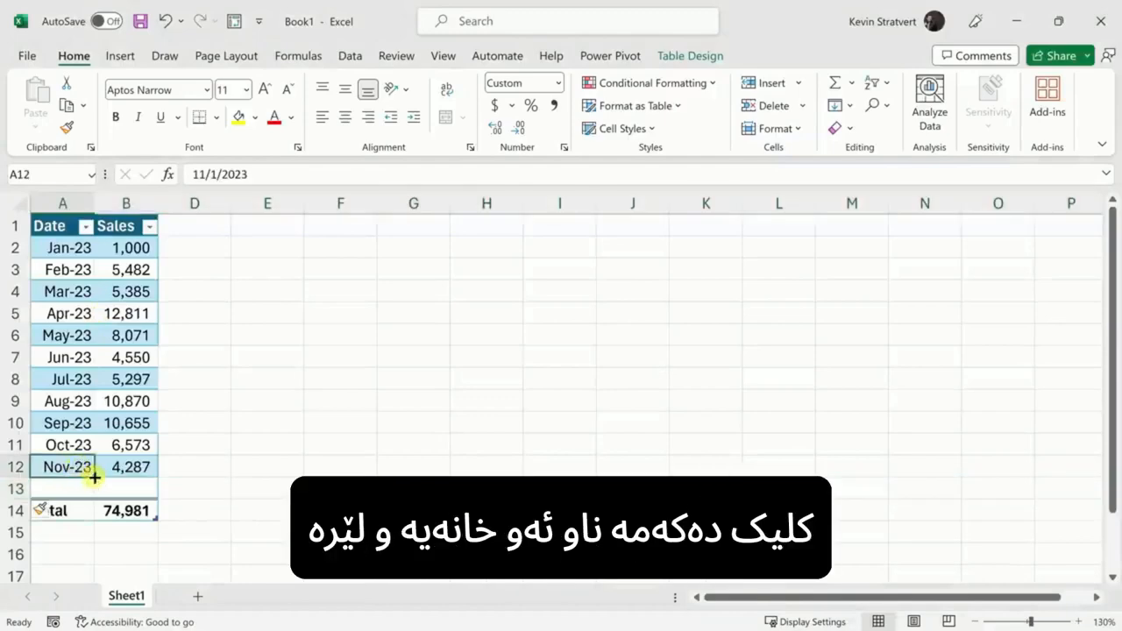
mouse_move(93, 476)
left_mouse_down()
mouse_move(93, 494)
mouse_move(75, 488)
left_mouse_up()
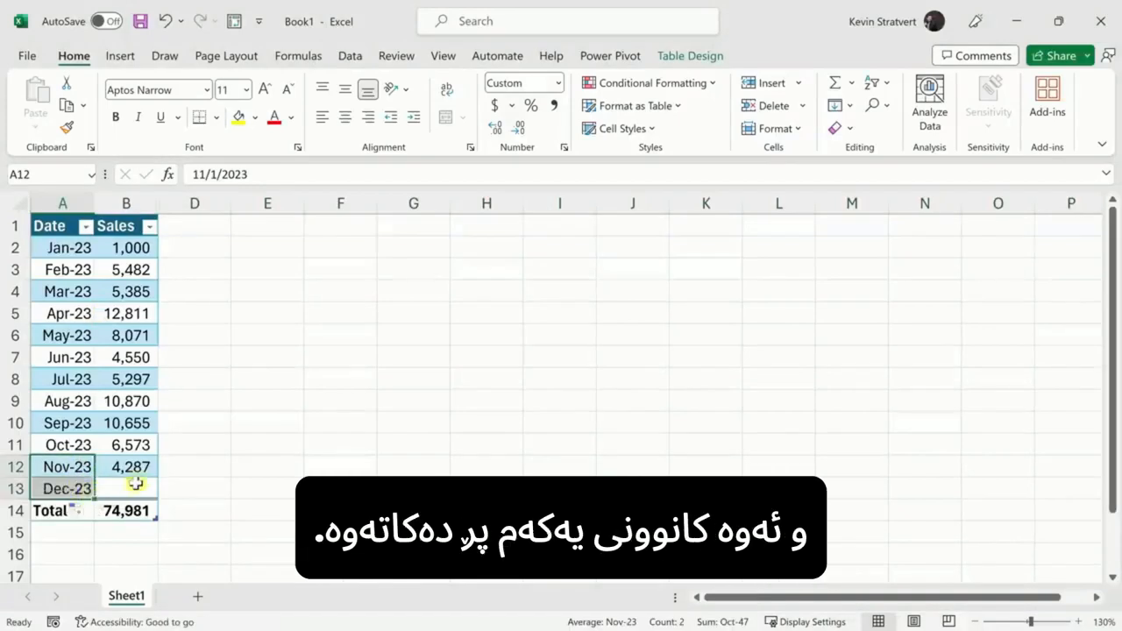
left_click(137, 487)
type("23524")
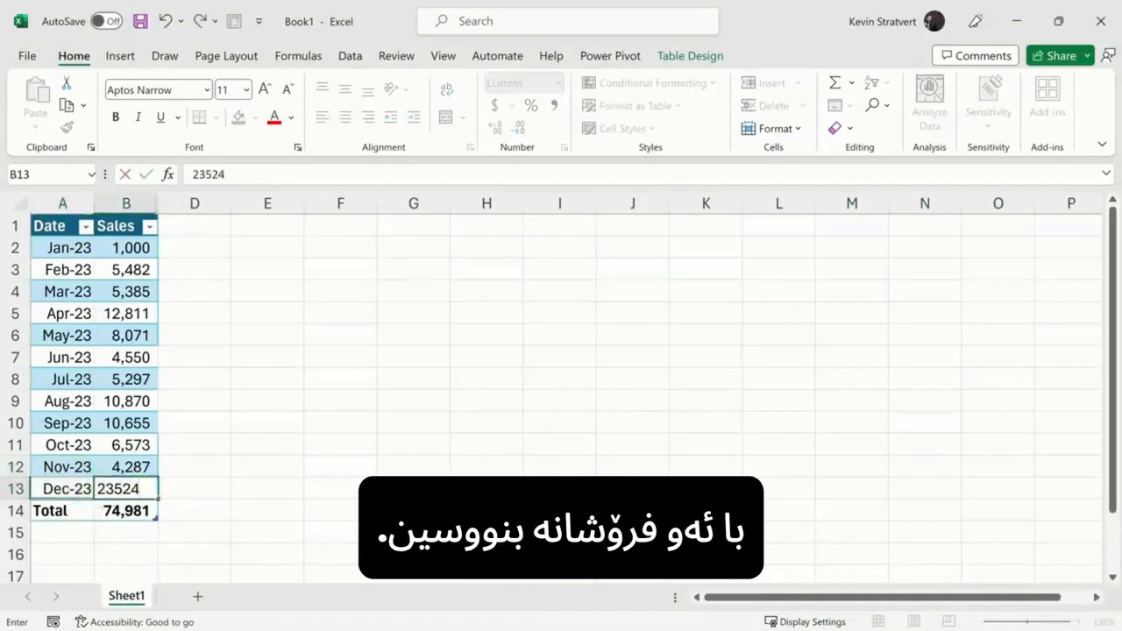
key("Return")
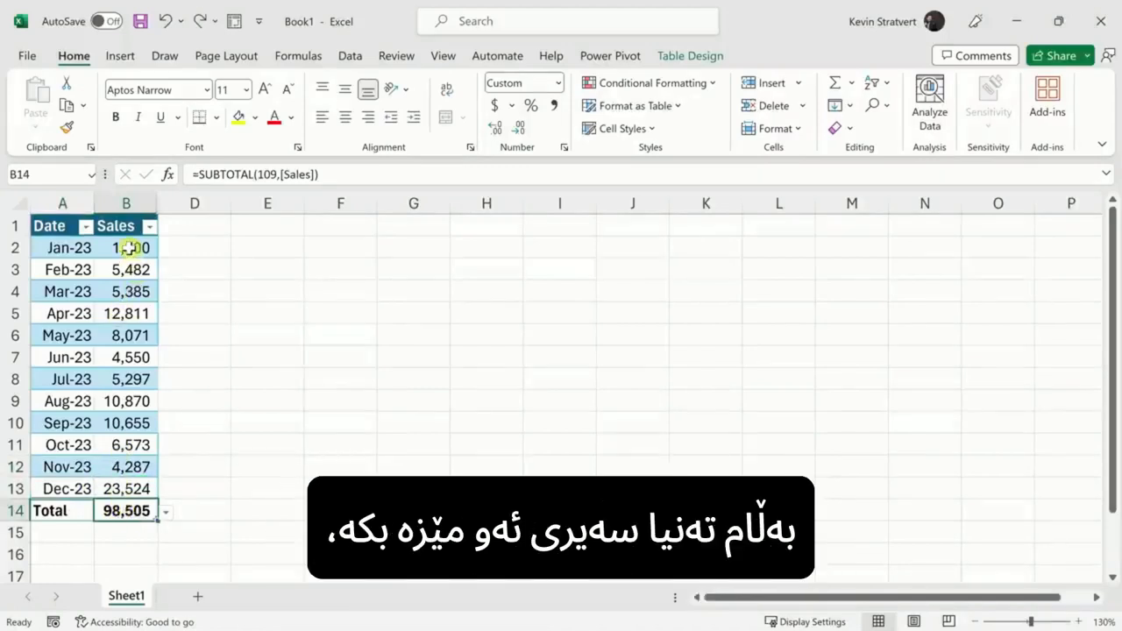
left_click_drag(129, 248, 140, 486)
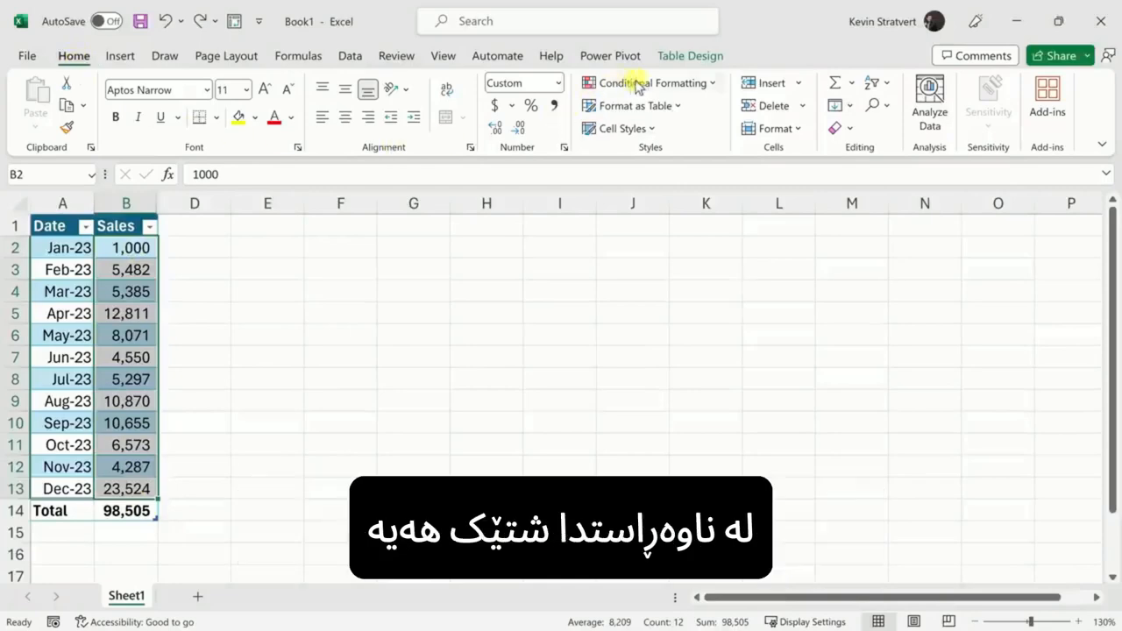
Step: Apply a green-yellow-red colour scale to the Sales values
left_click(664, 85)
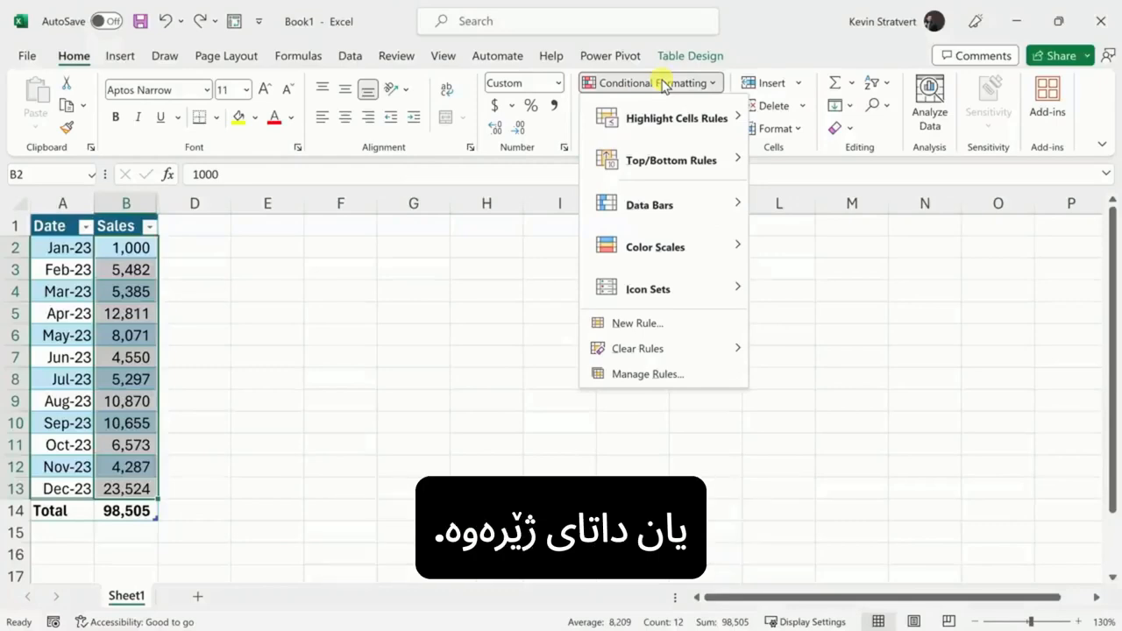
mouse_move(667, 223)
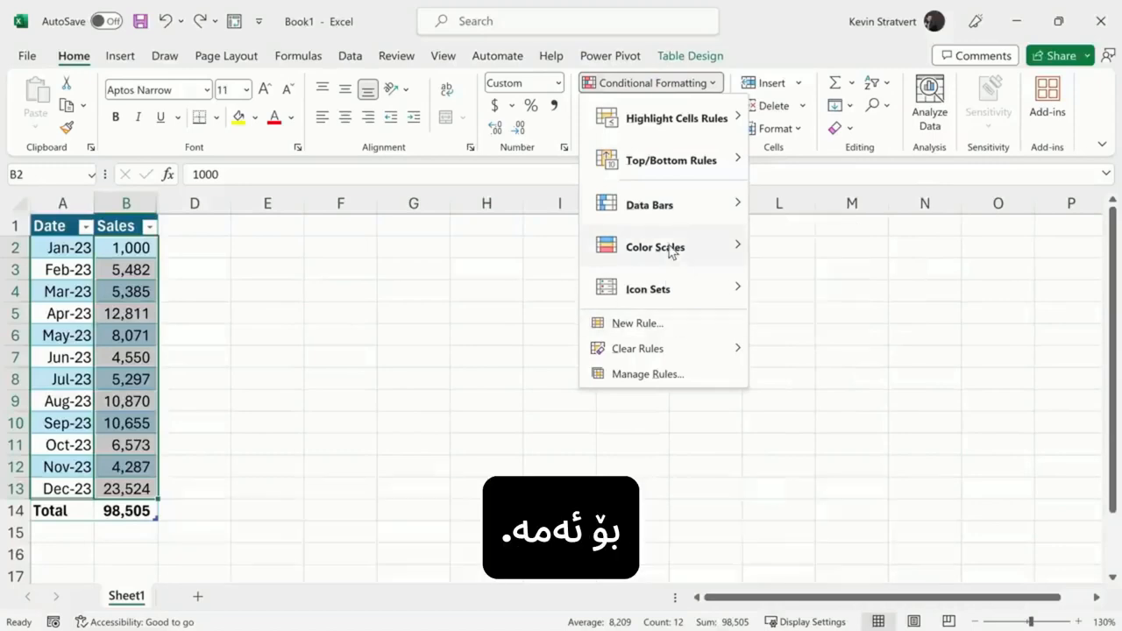
mouse_move(671, 248)
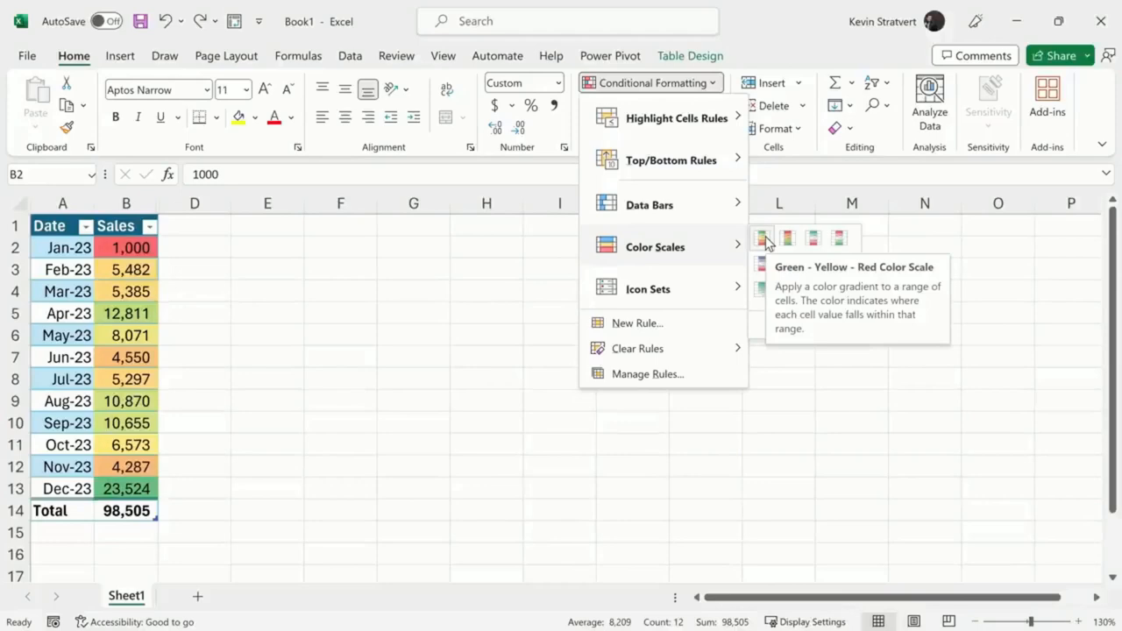
left_click(764, 239)
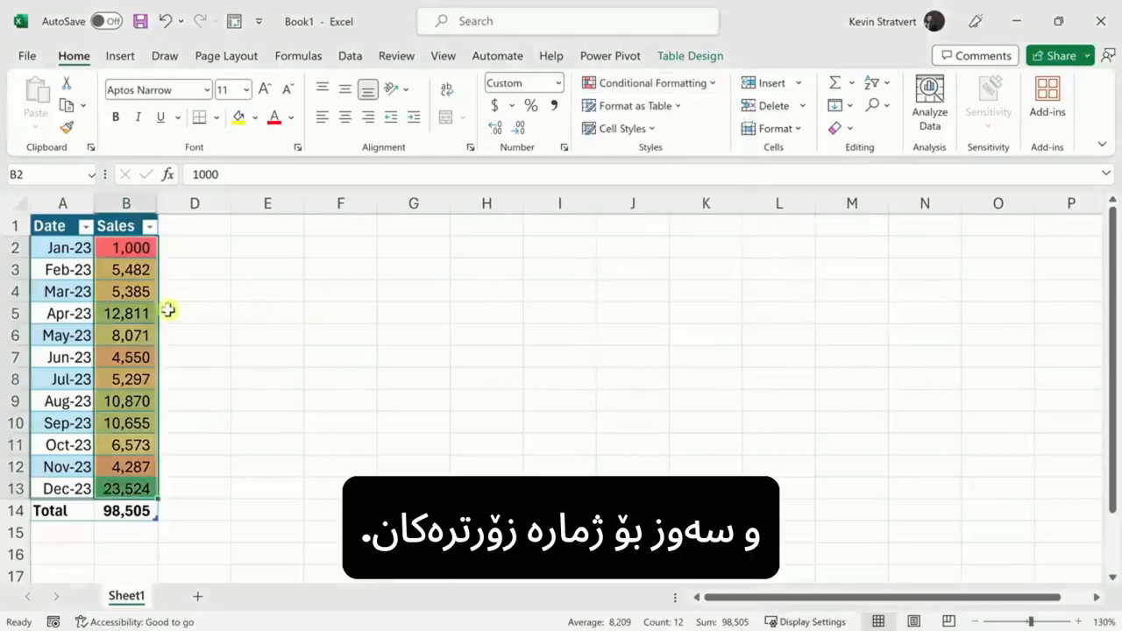
Step: Copy December's 23,524 sales cell and begin selecting the first-quarter dates
left_click(149, 291)
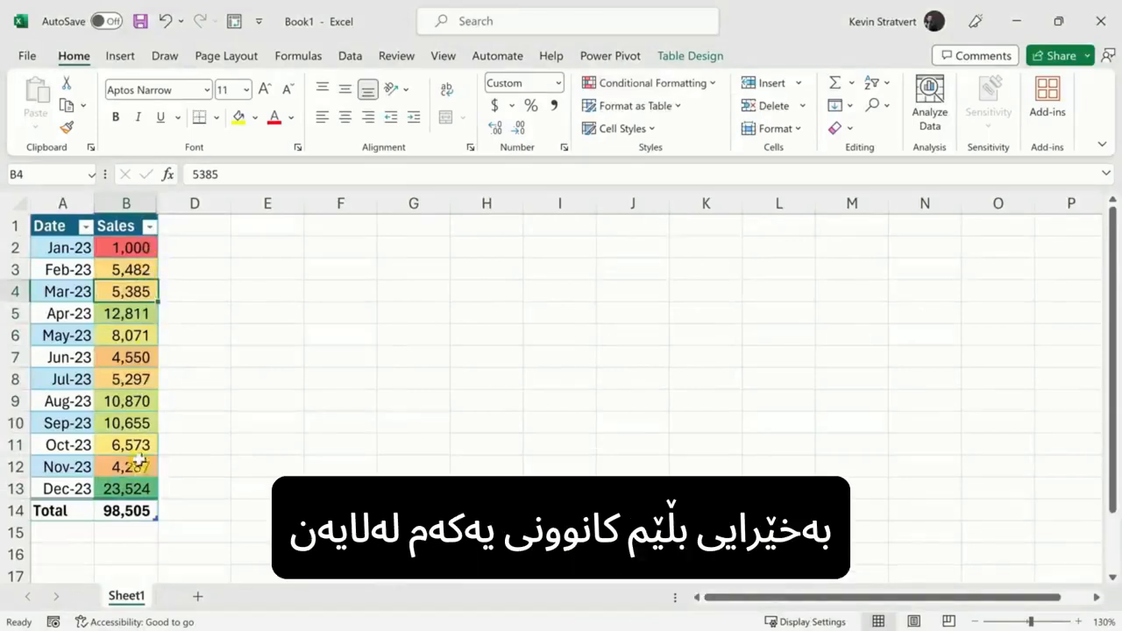
left_click(149, 489)
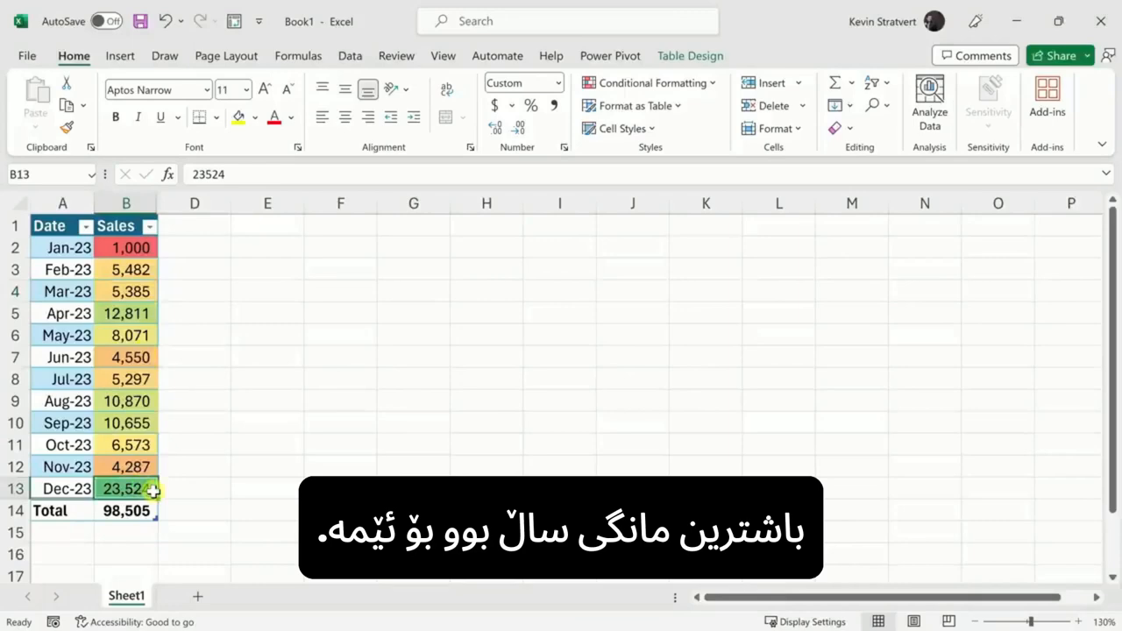
key("ctrl+c")
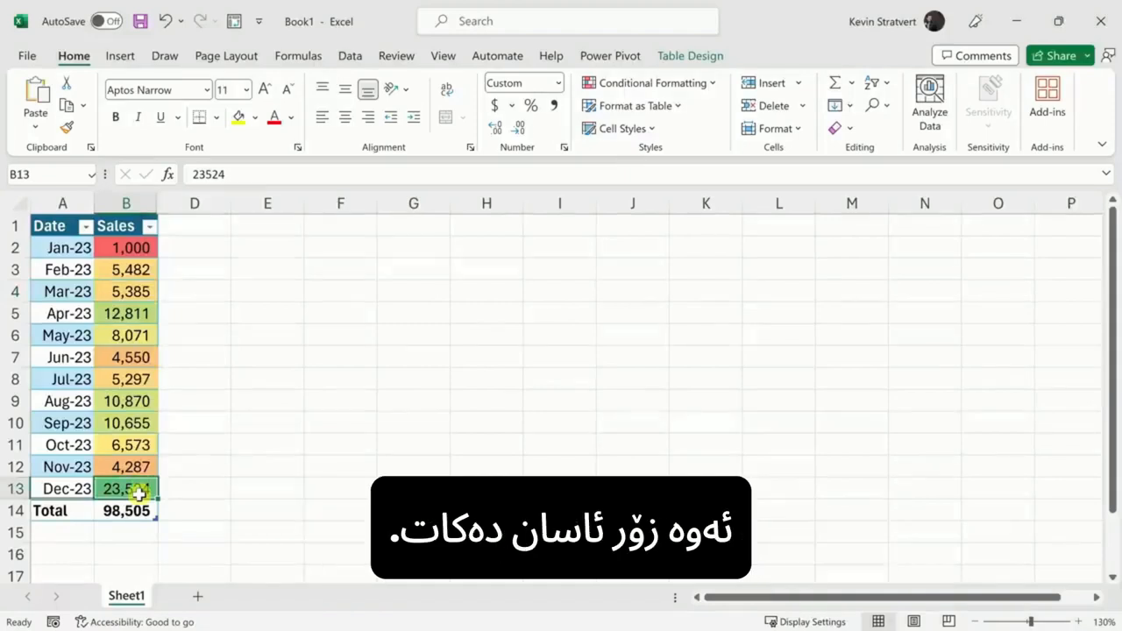
left_click(76, 251)
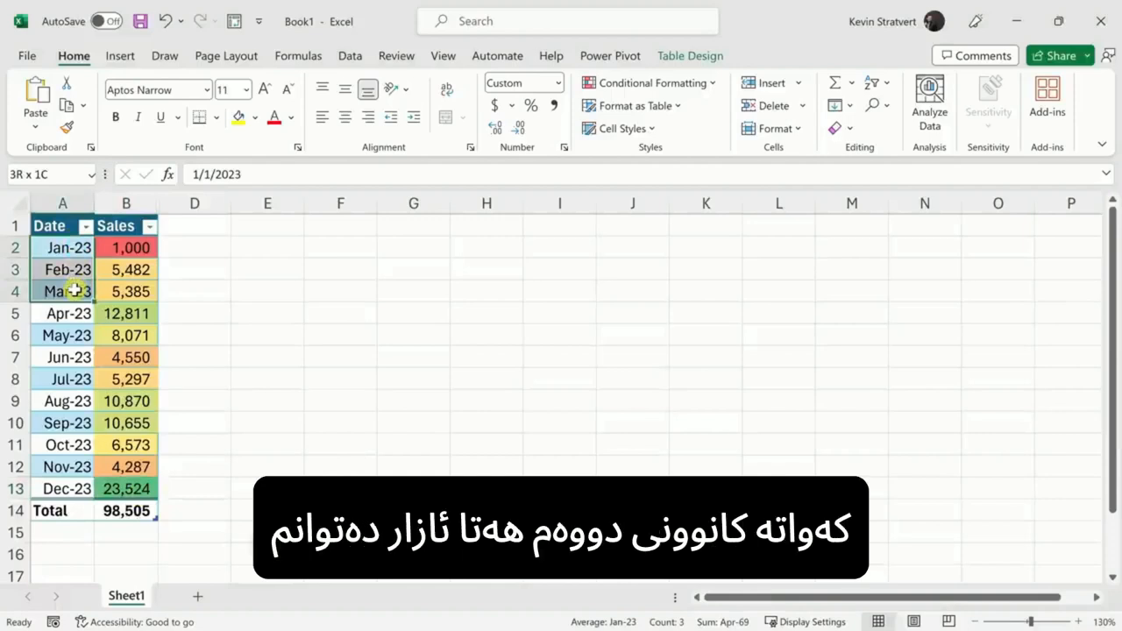
Step: Select the Jan-23 to Mar-23 sales in B2:B4 to read their 11,867 sum
left_click_drag(146, 247, 146, 289)
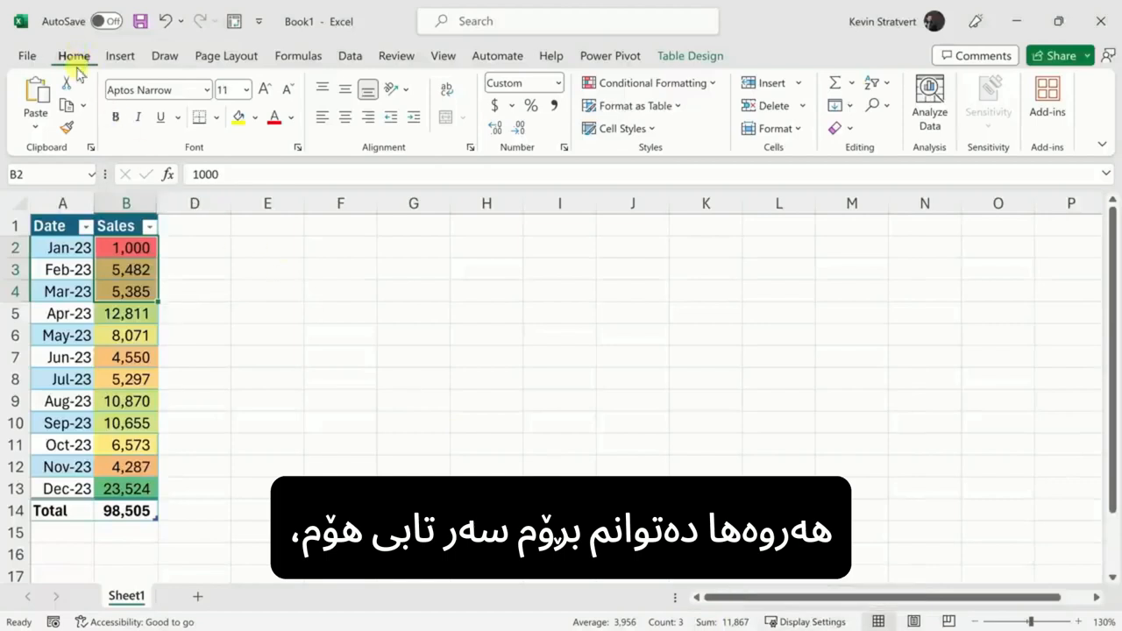
left_click(931, 111)
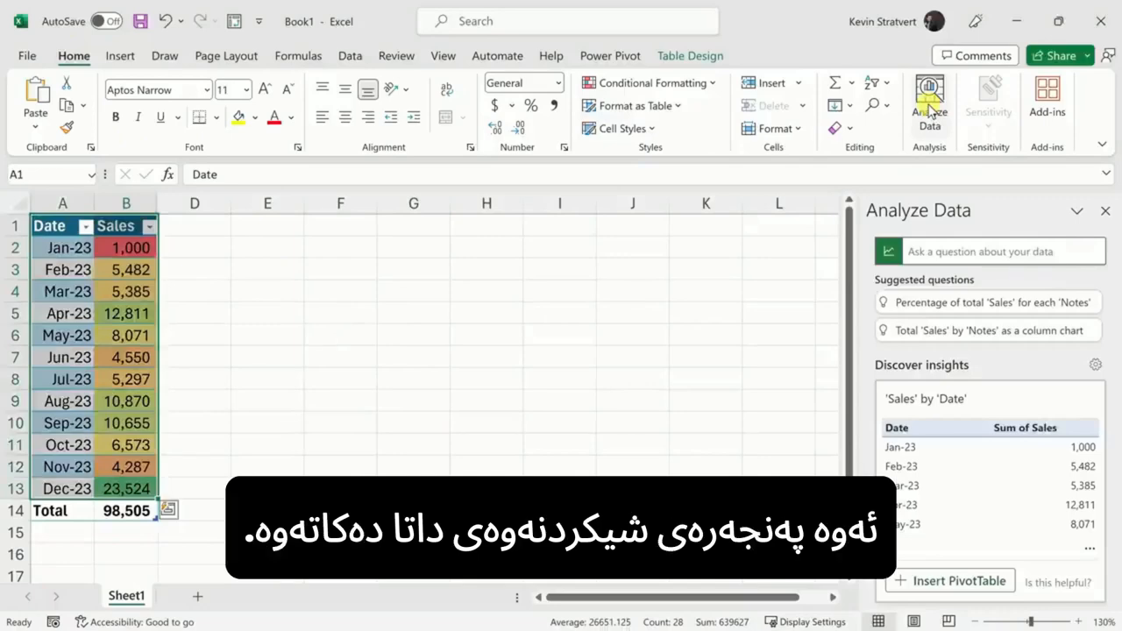
left_click(937, 254)
key("ctrl+v")
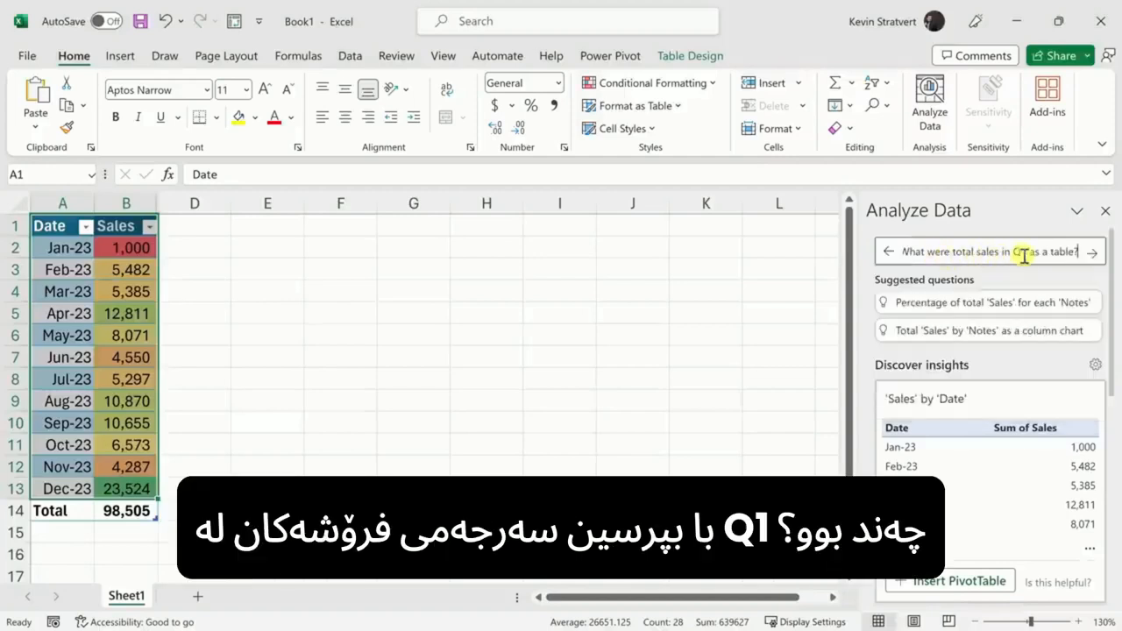
left_click(1093, 254)
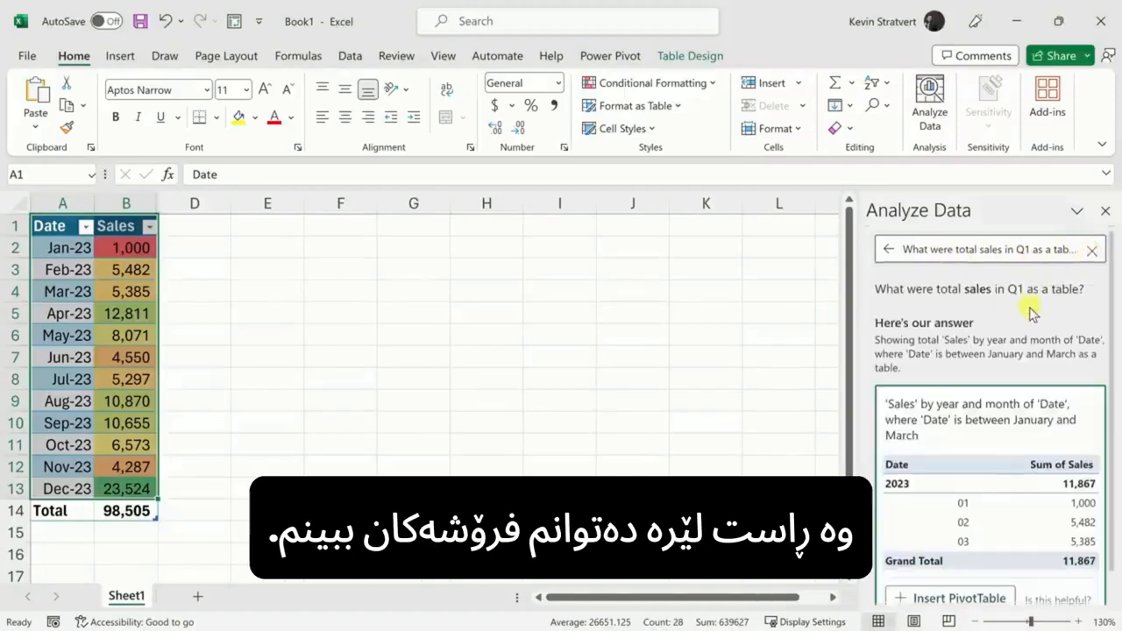
scroll(1031, 313, "down", 1)
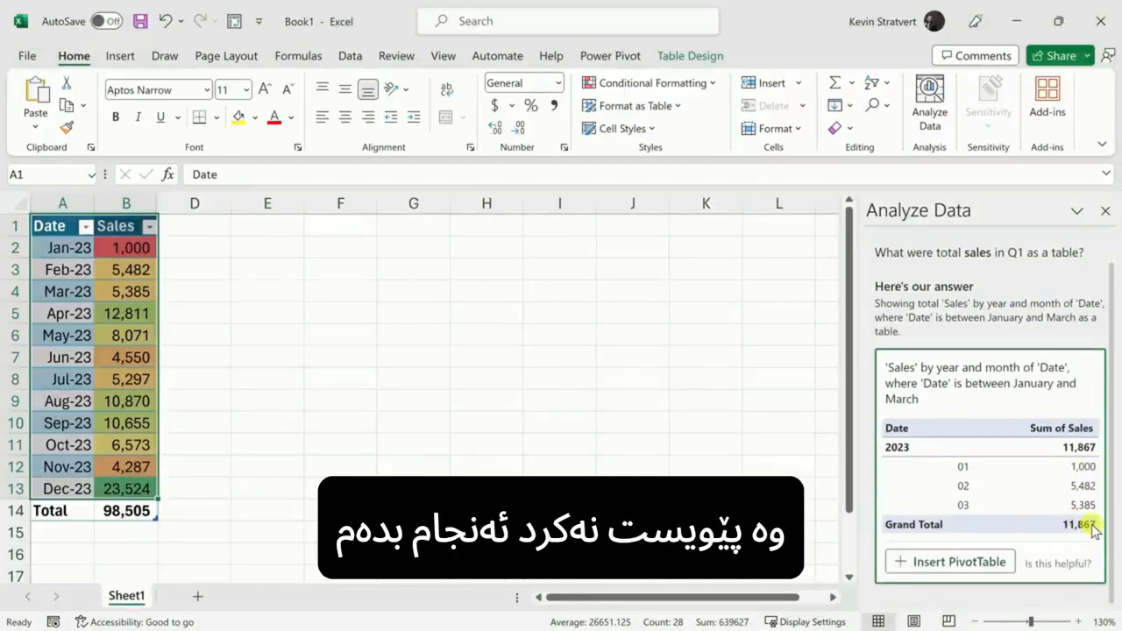
left_click(1104, 212)
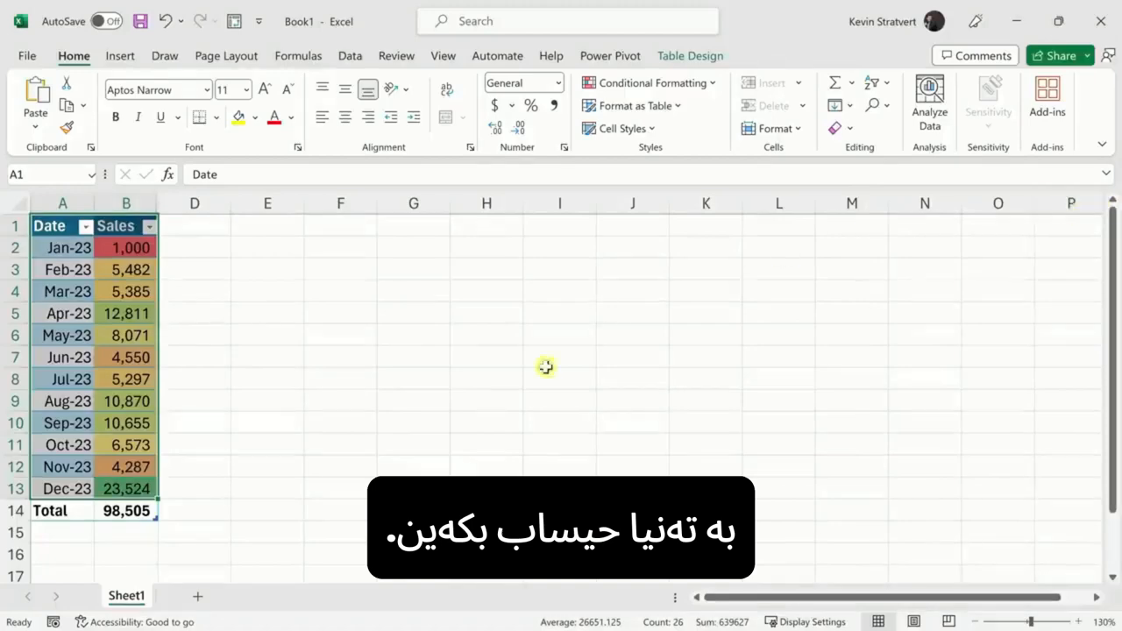
Step: Enter =B2+B3+B4 in E14 to total the January–March sales
left_click(267, 518)
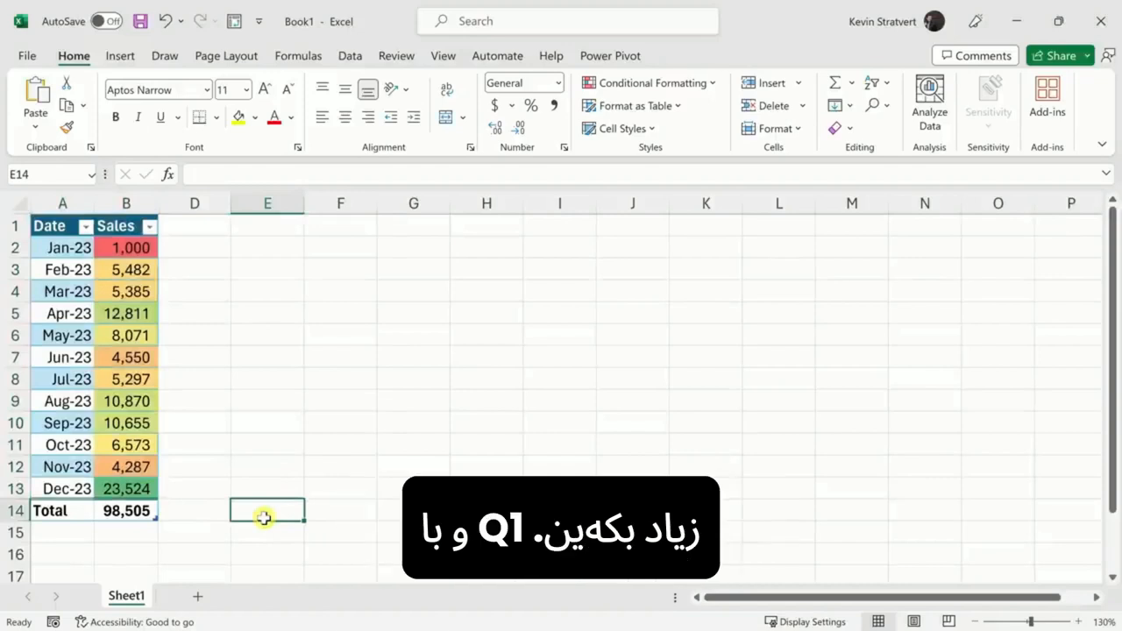
type("=")
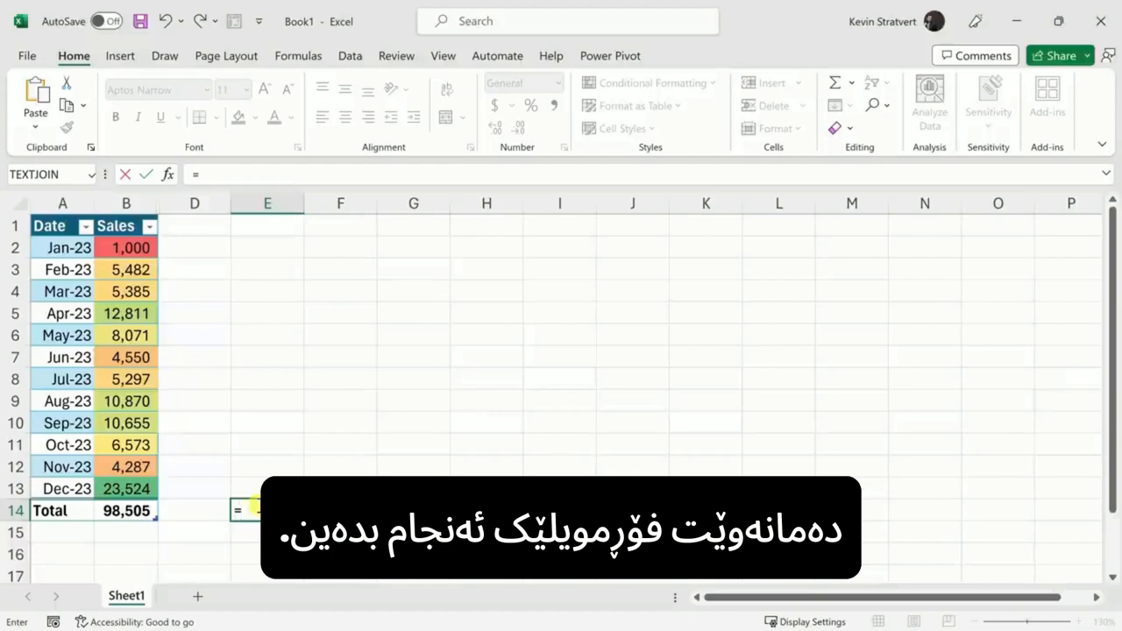
left_click(137, 249)
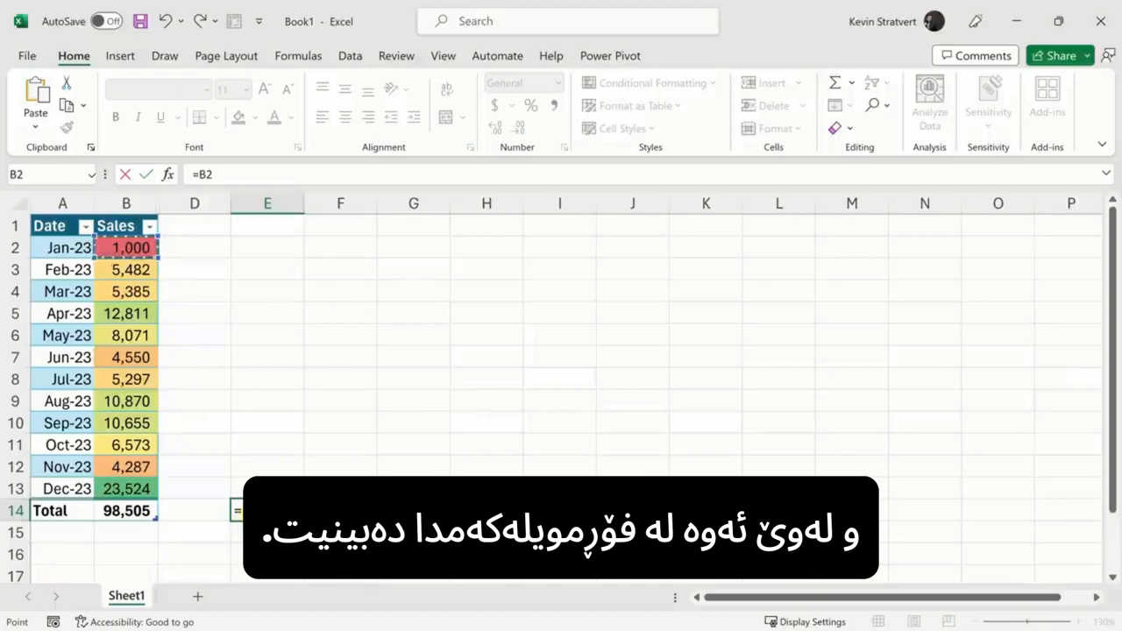
type("+")
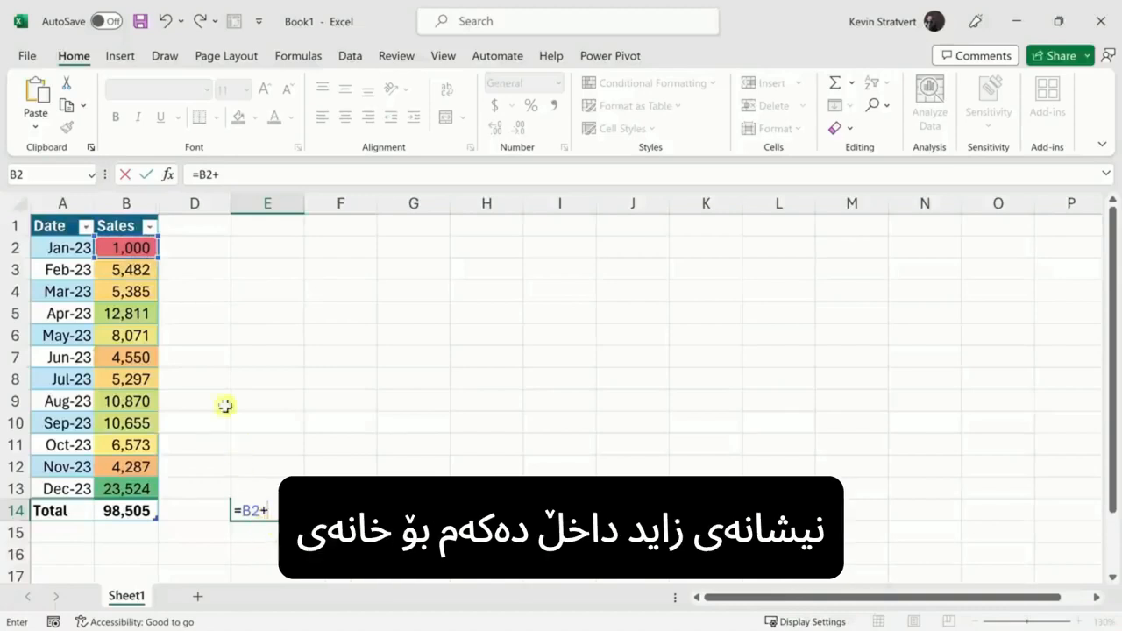
left_click(132, 269)
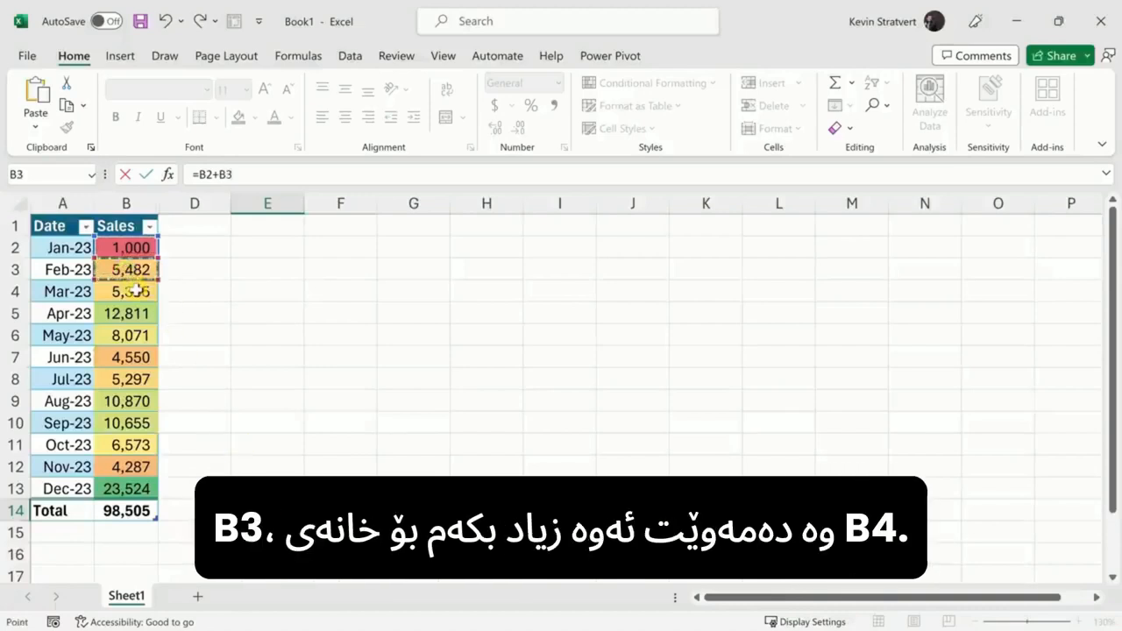
type("+")
left_click(136, 292)
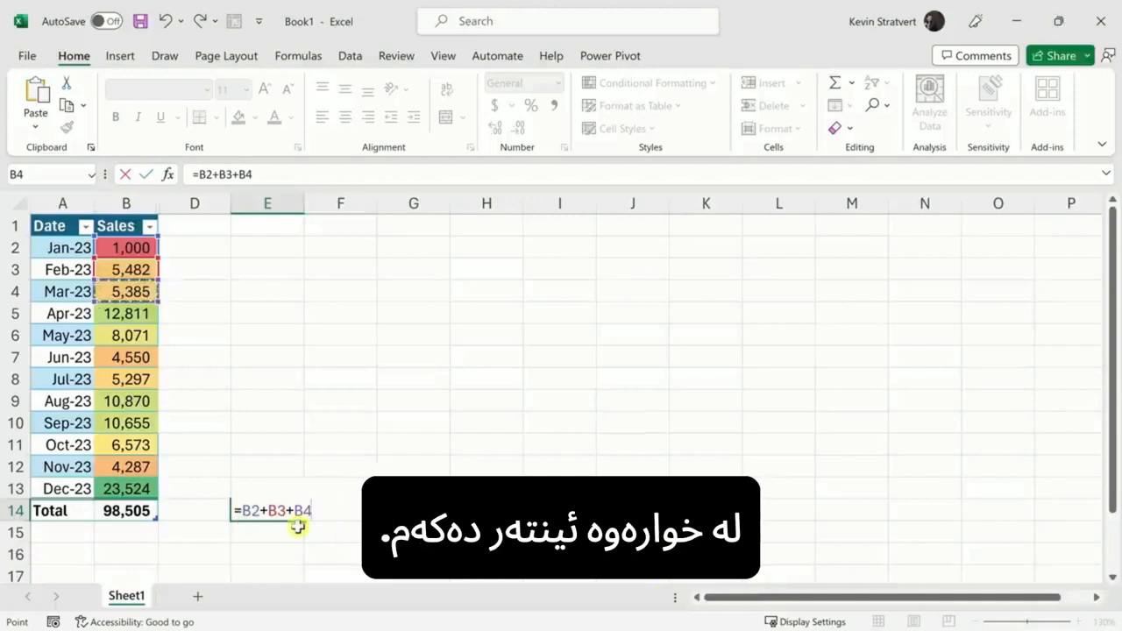
key("Return")
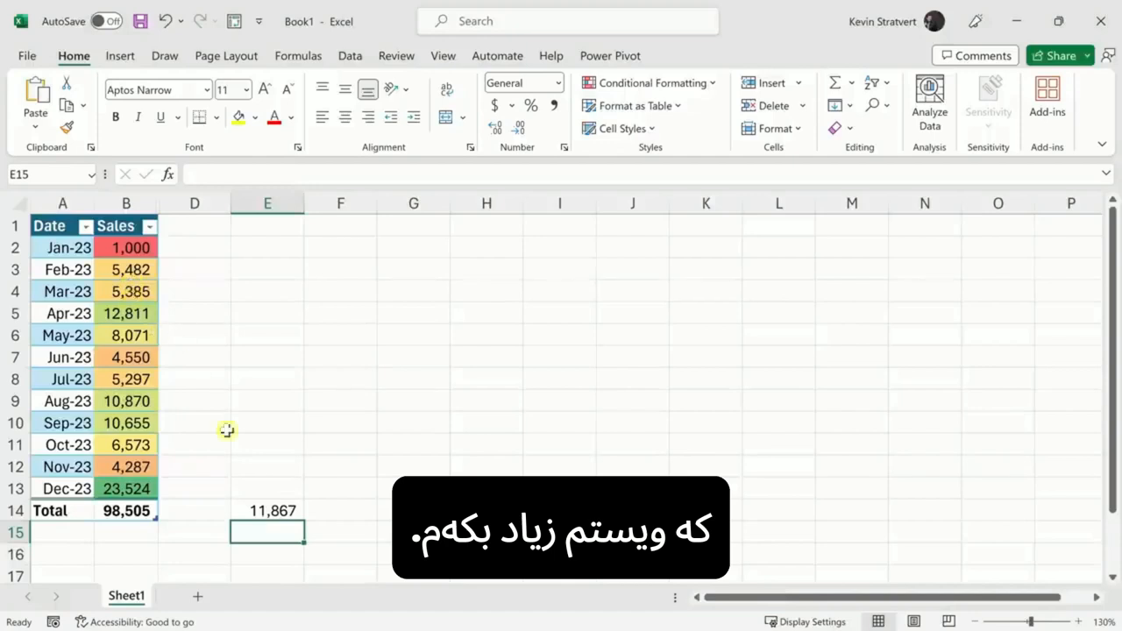
Step: Enter =SUM(B2:B4) in F14 and reselect it to check the formula
left_click(342, 515)
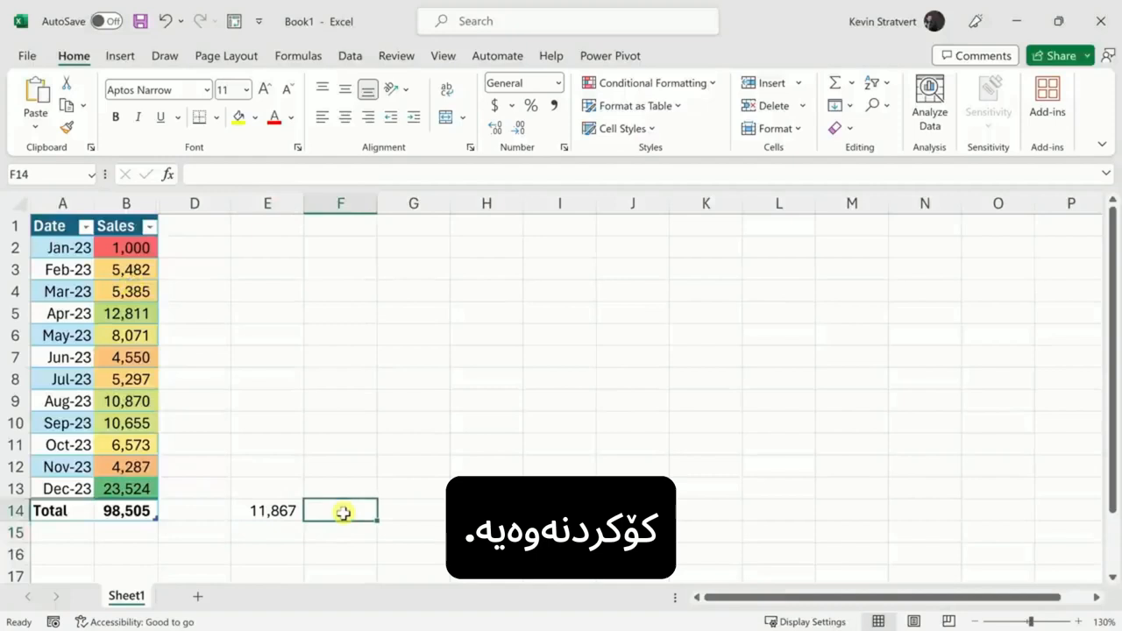
type("=")
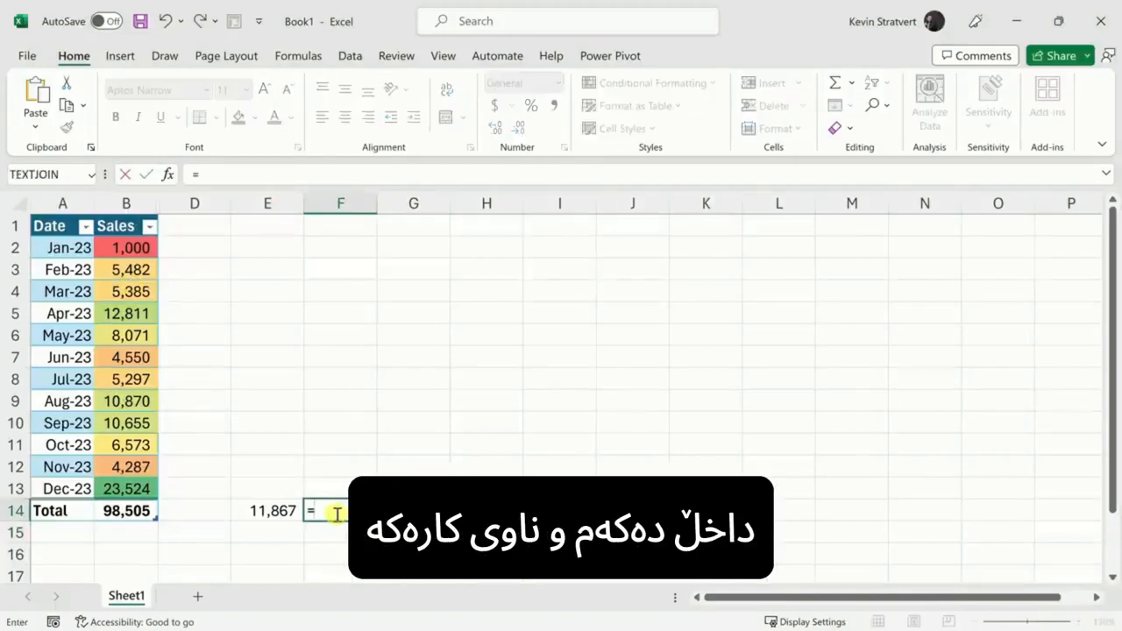
type("sum")
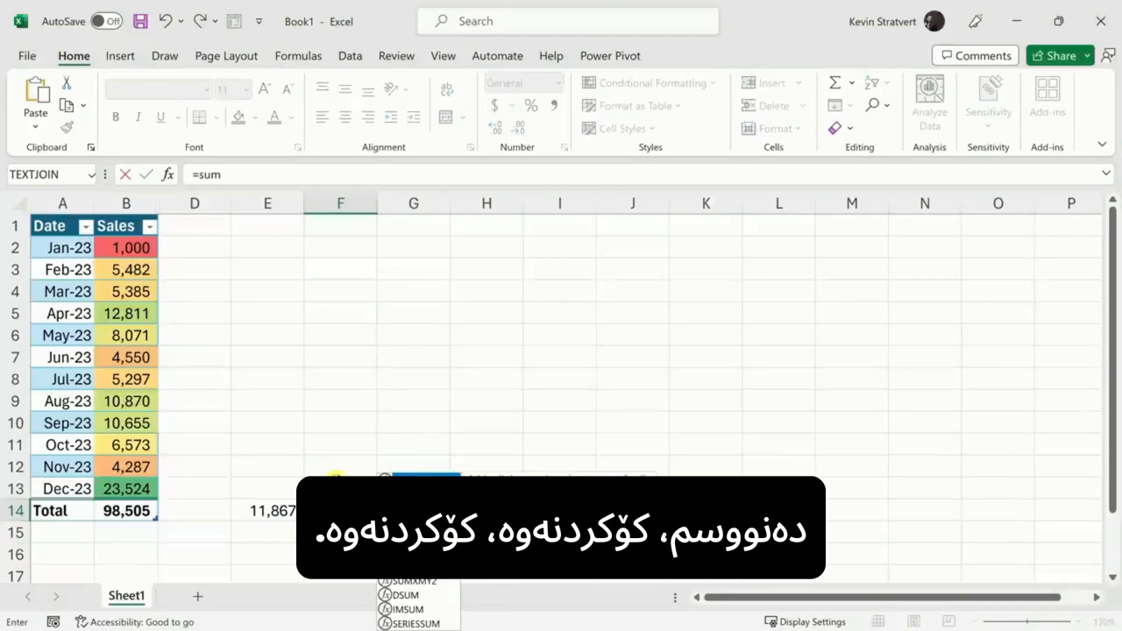
type("(")
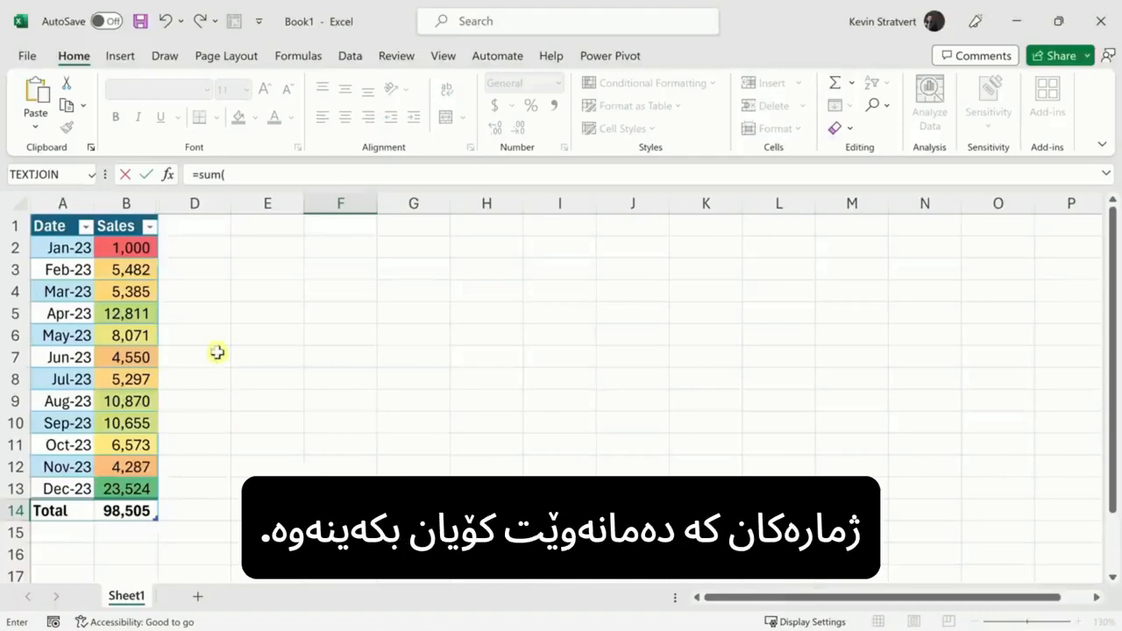
left_click_drag(128, 248, 129, 290)
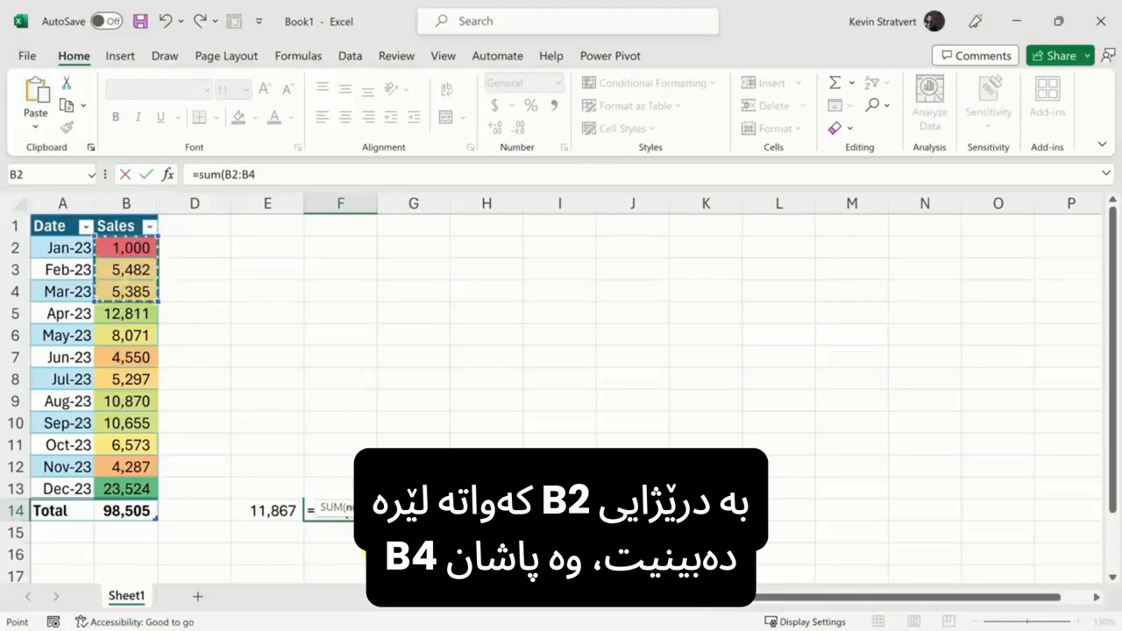
type(")")
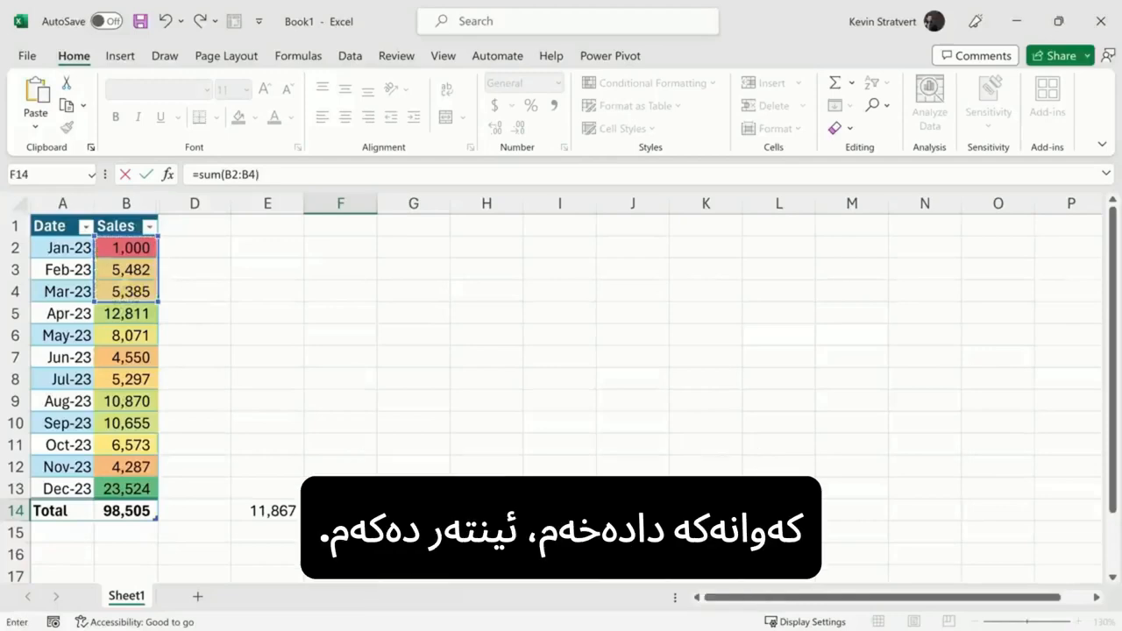
key("Return")
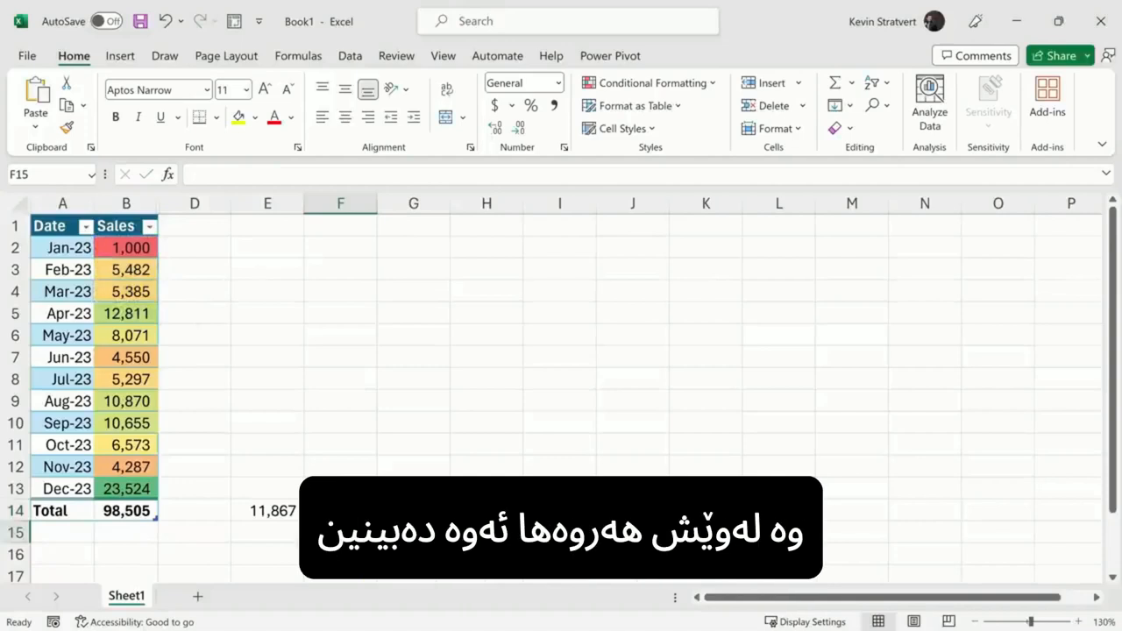
left_click(360, 517)
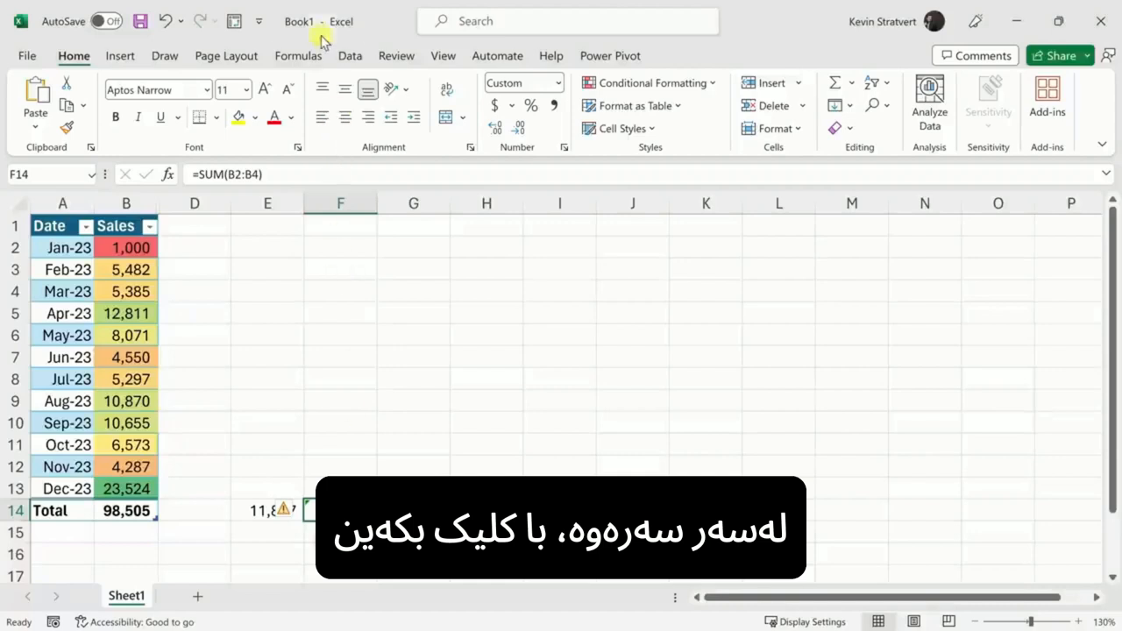
Step: Browse the AutoSum, Recently Used, Financial, Logical, Text, Date & Time and Lookup & Reference function lists
left_click(284, 63)
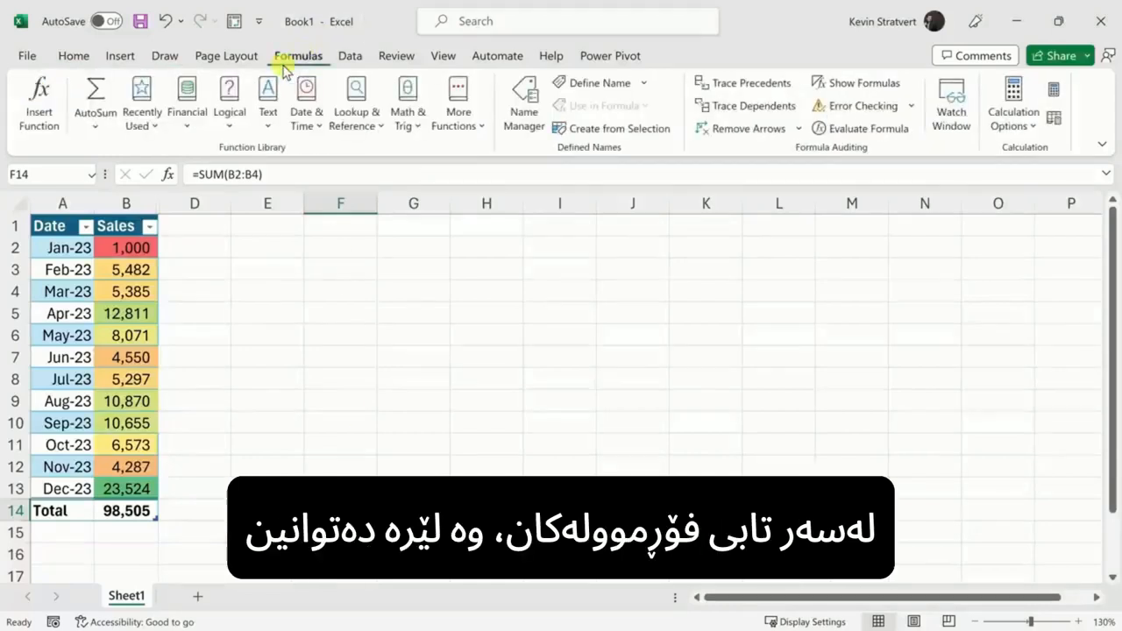
left_click(106, 125)
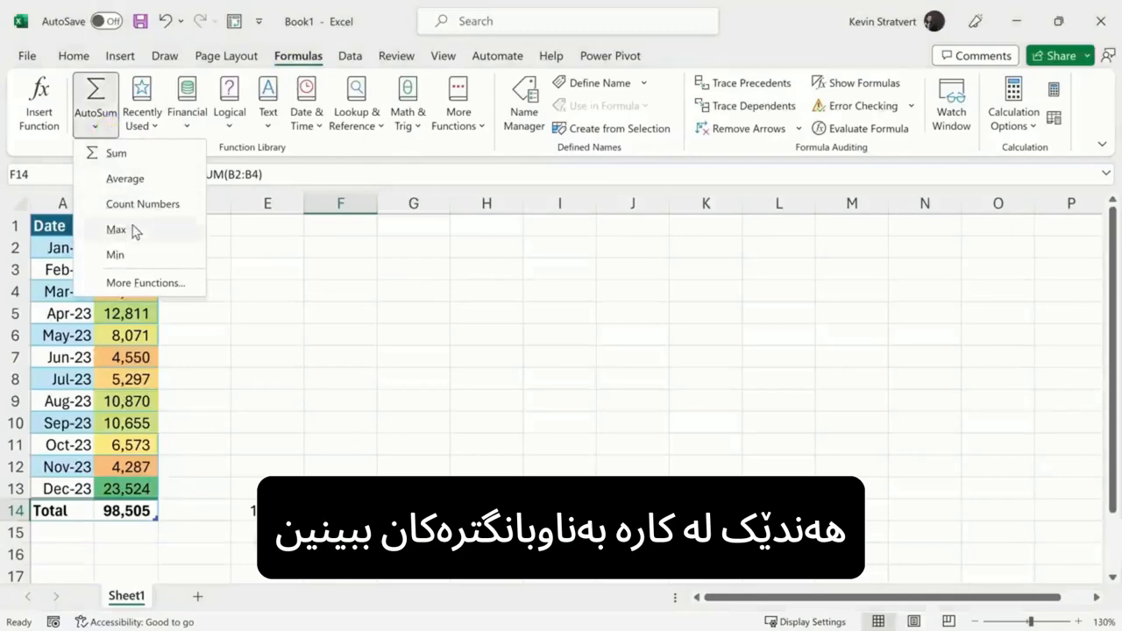
left_click(153, 122)
left_click(185, 123)
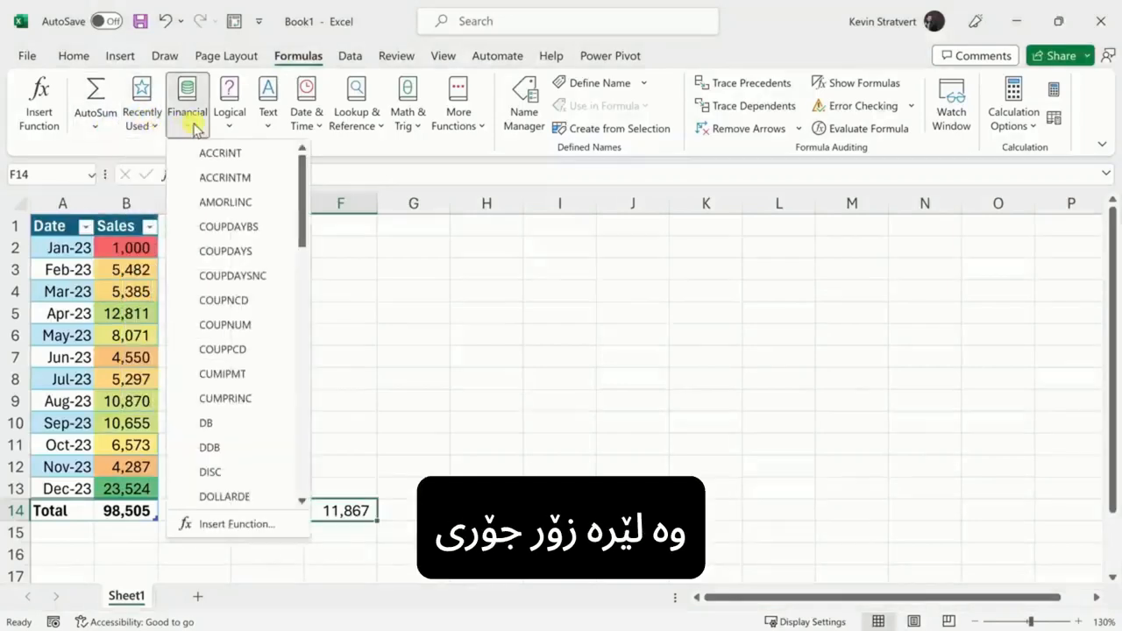
left_click(232, 123)
left_click(266, 125)
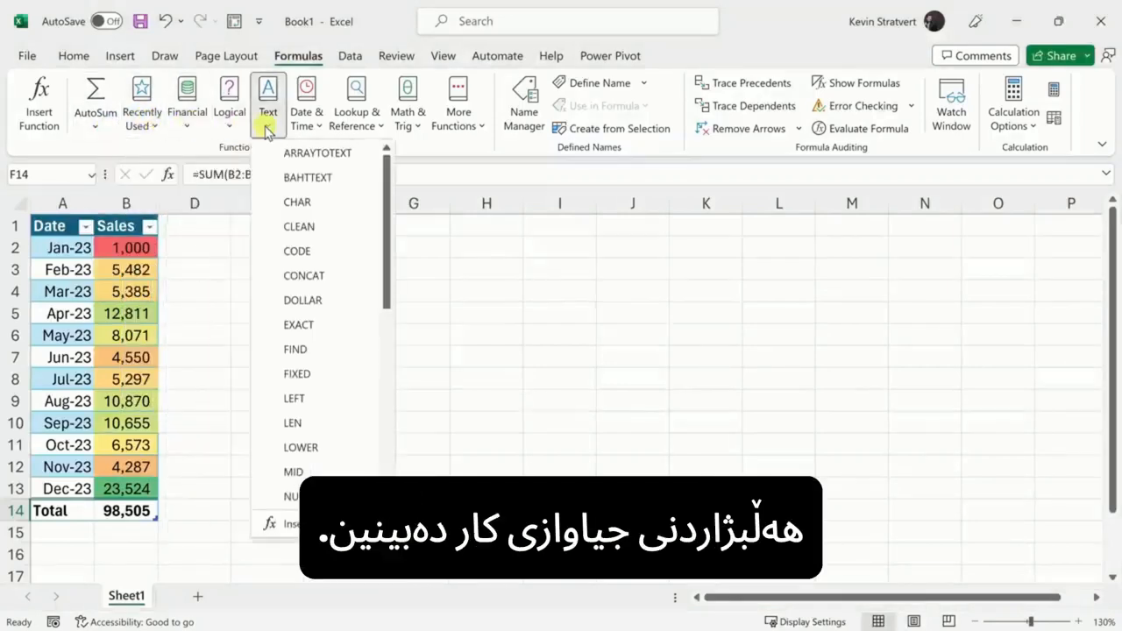
left_click(303, 126)
left_click(355, 127)
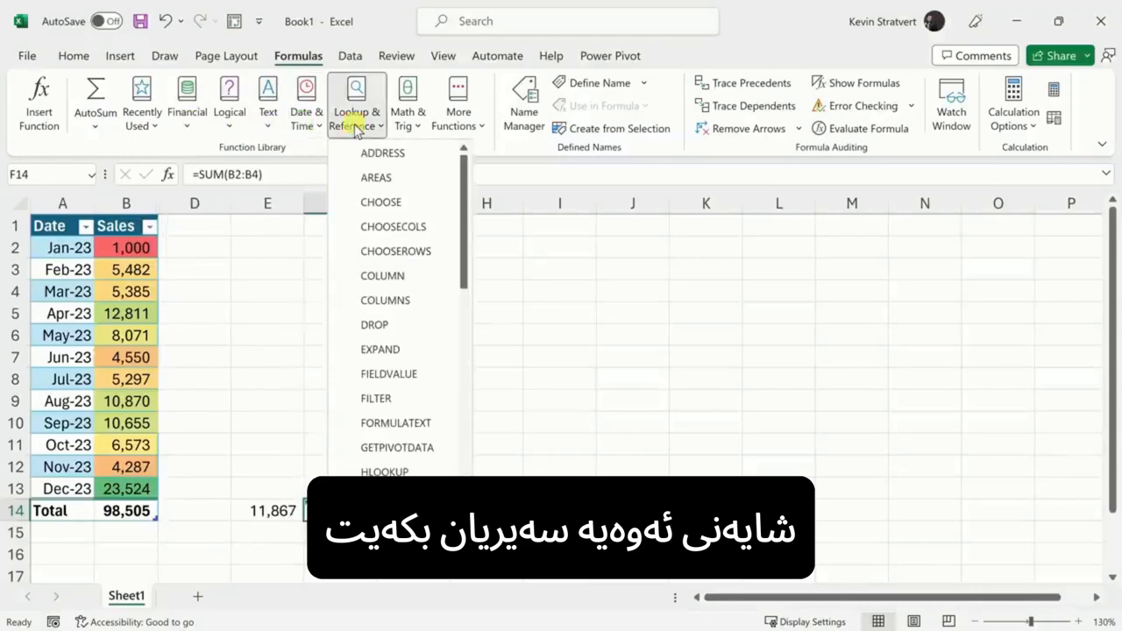
left_click(353, 122)
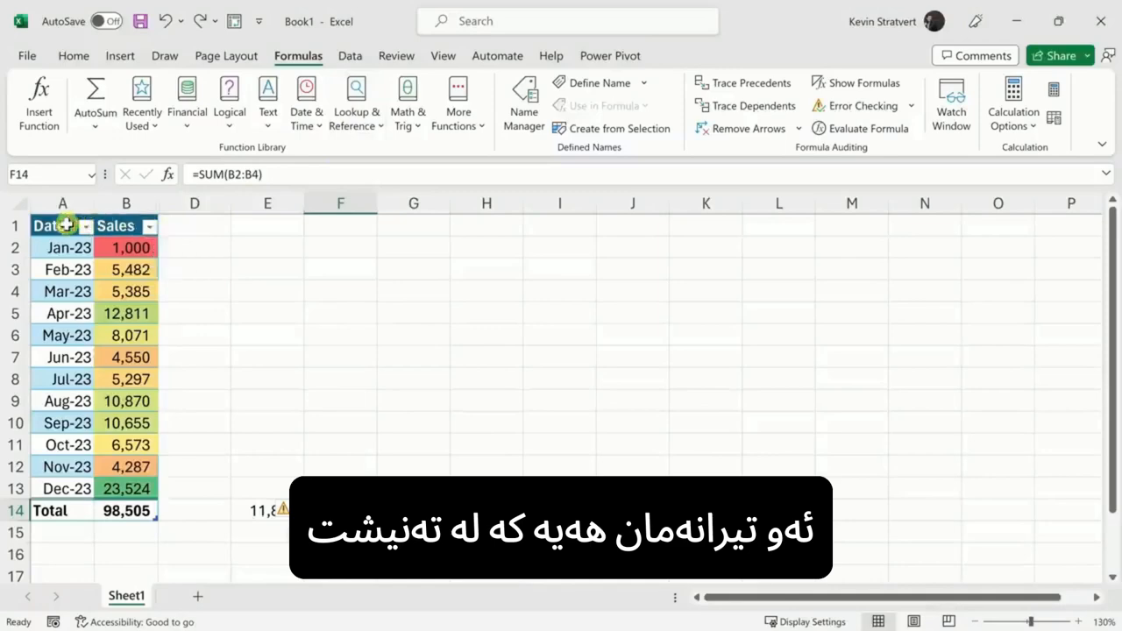
left_click(121, 225)
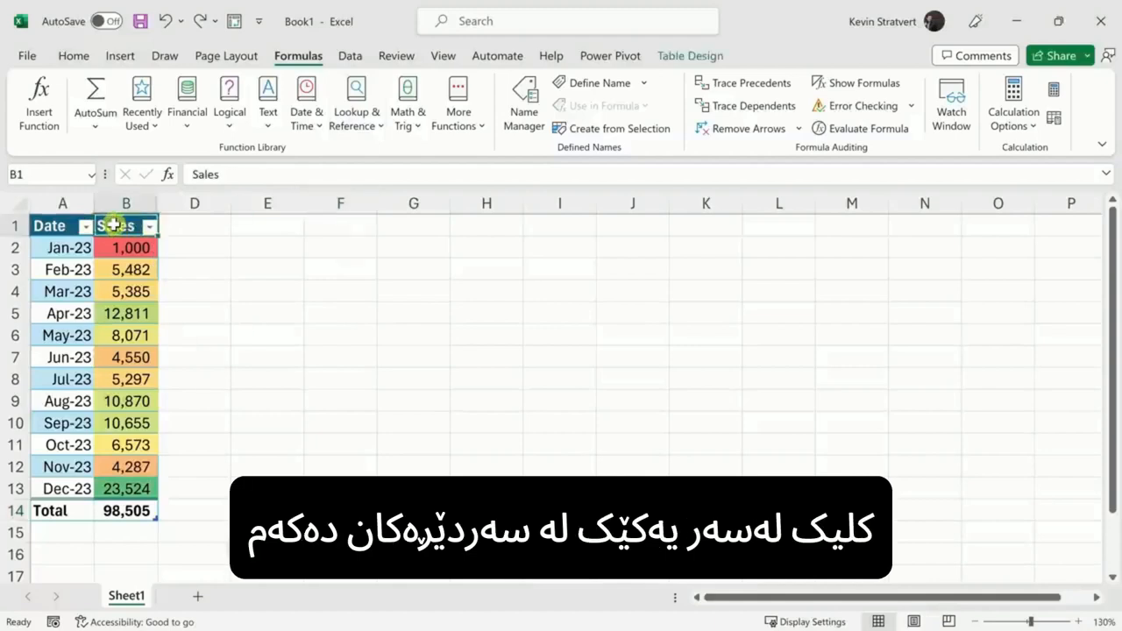
Step: Toggle the table filter off and on, then sort Sales largest to smallest
left_click(351, 55)
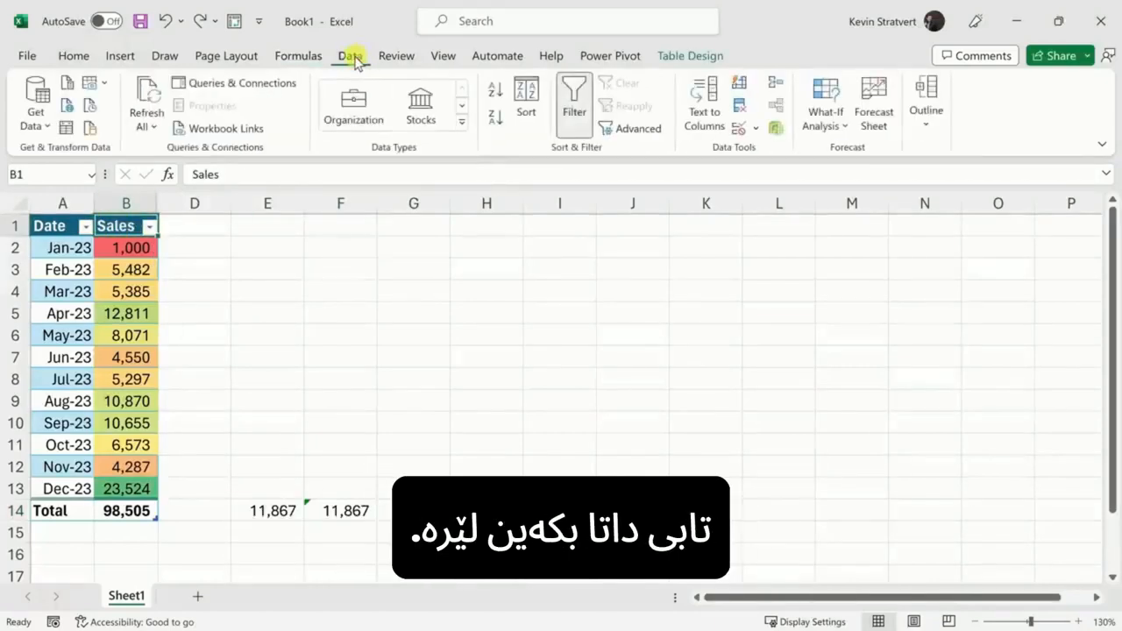
left_click(572, 98)
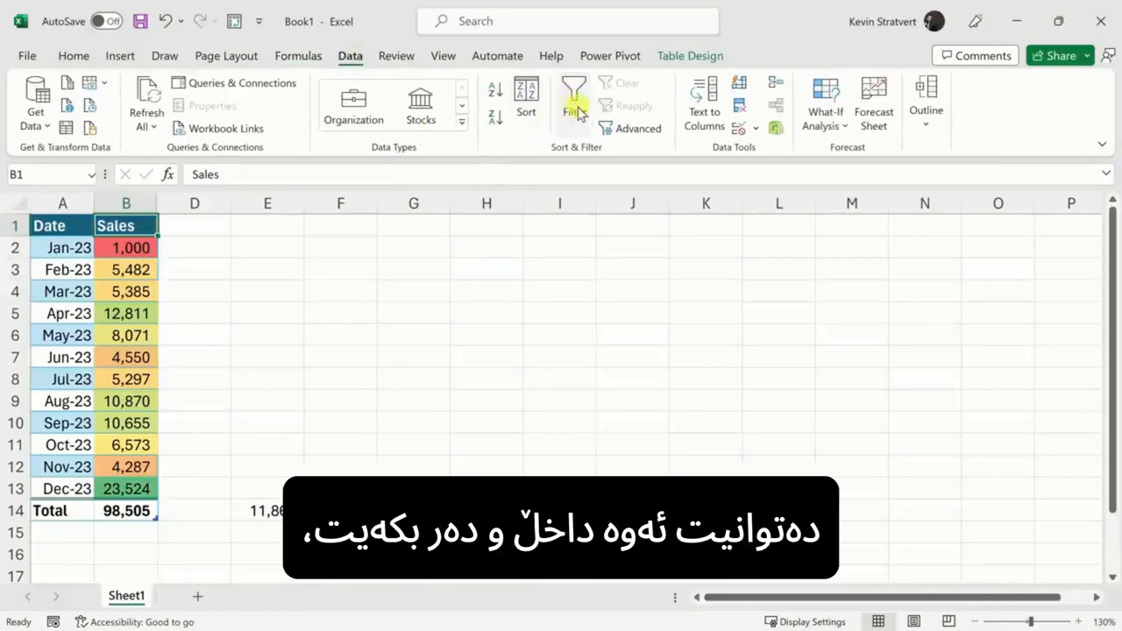
left_click(575, 101)
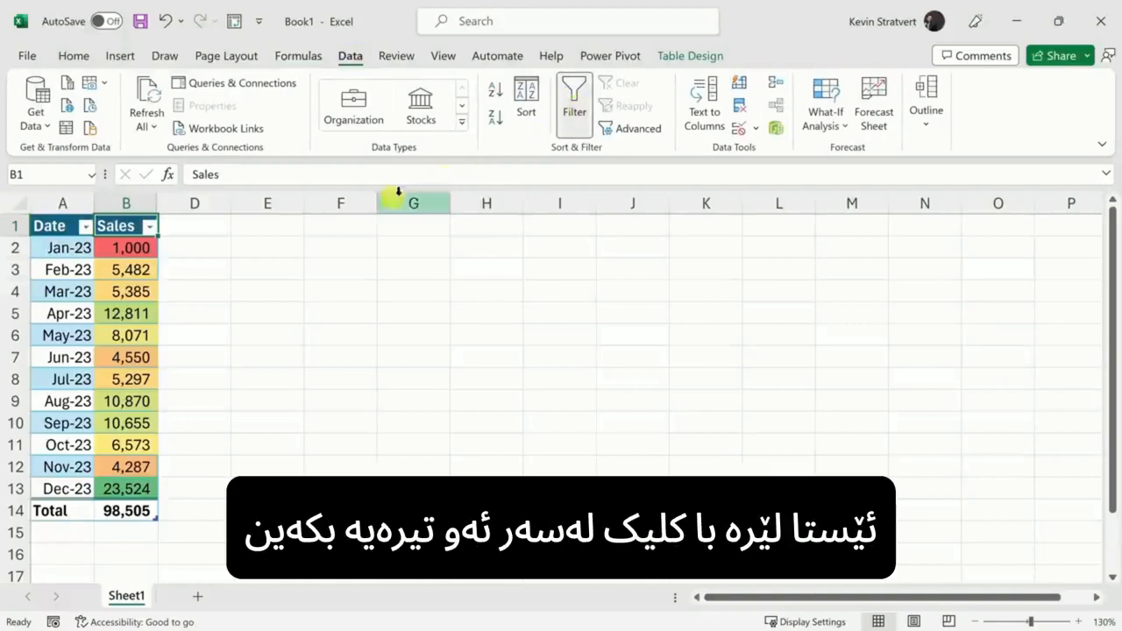
left_click(151, 228)
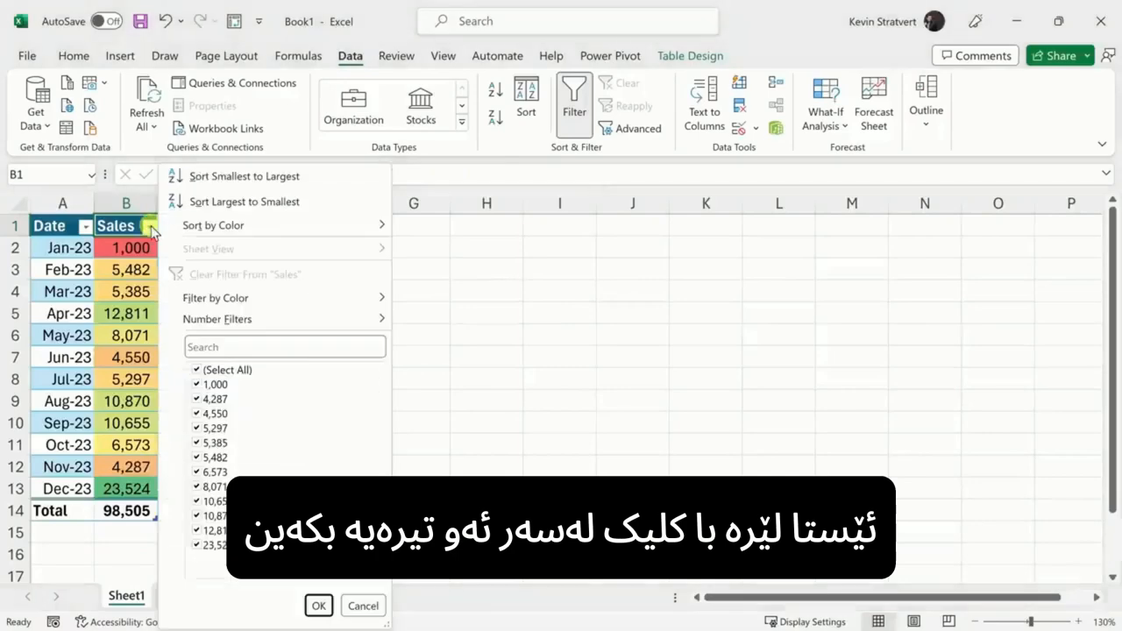
mouse_move(224, 227)
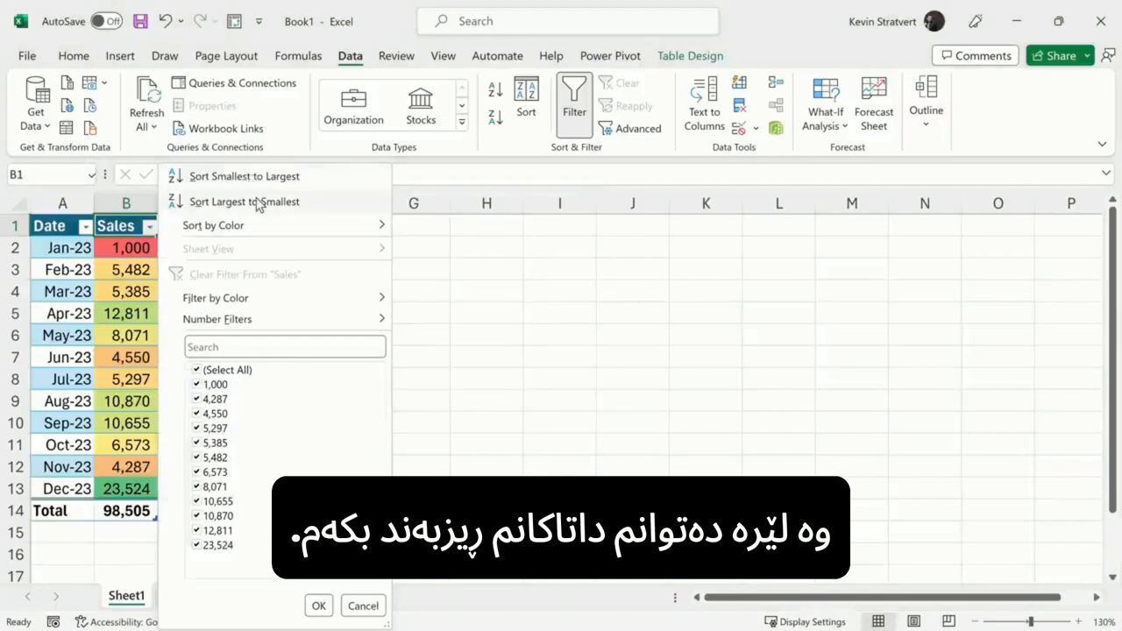
left_click(261, 204)
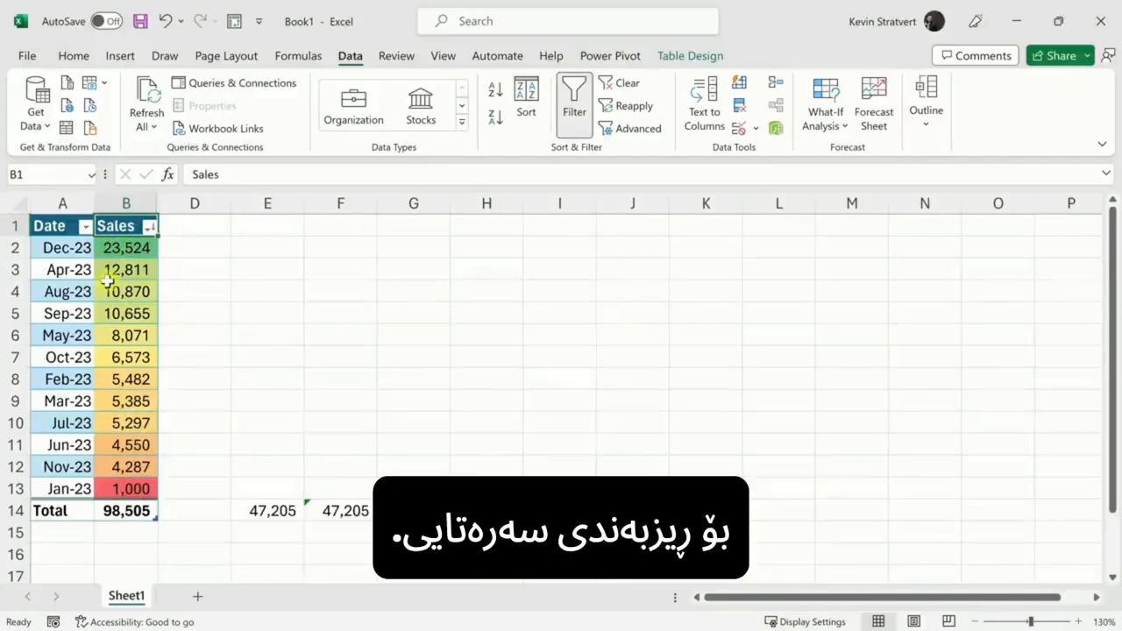
left_click(85, 227)
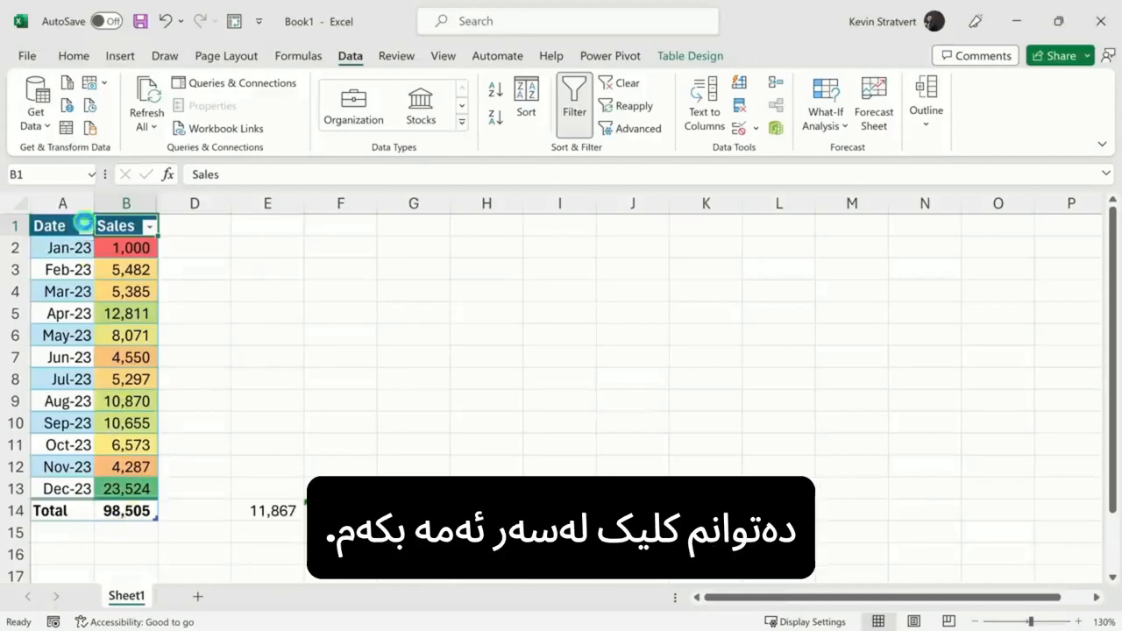
left_click(85, 226)
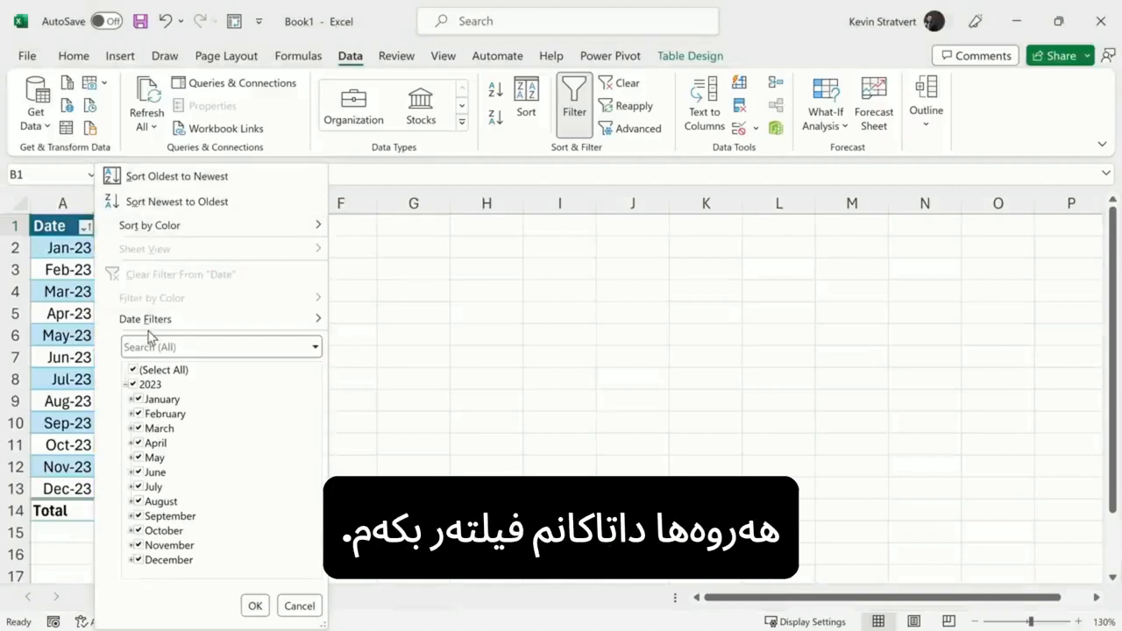
left_click(132, 370)
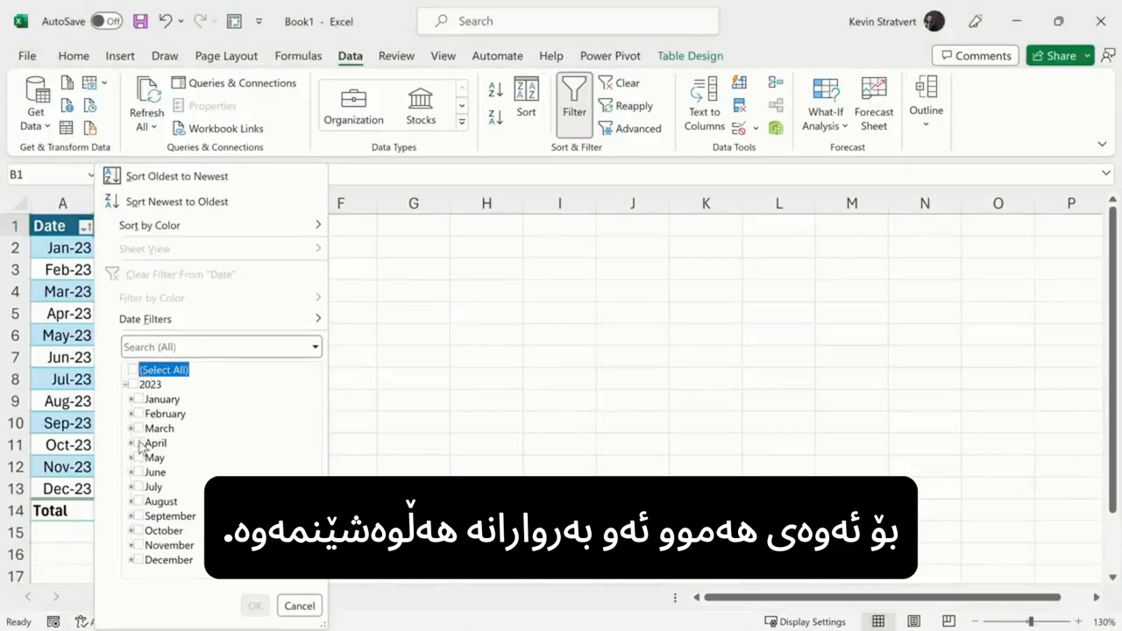
left_click(138, 399)
left_click(138, 414)
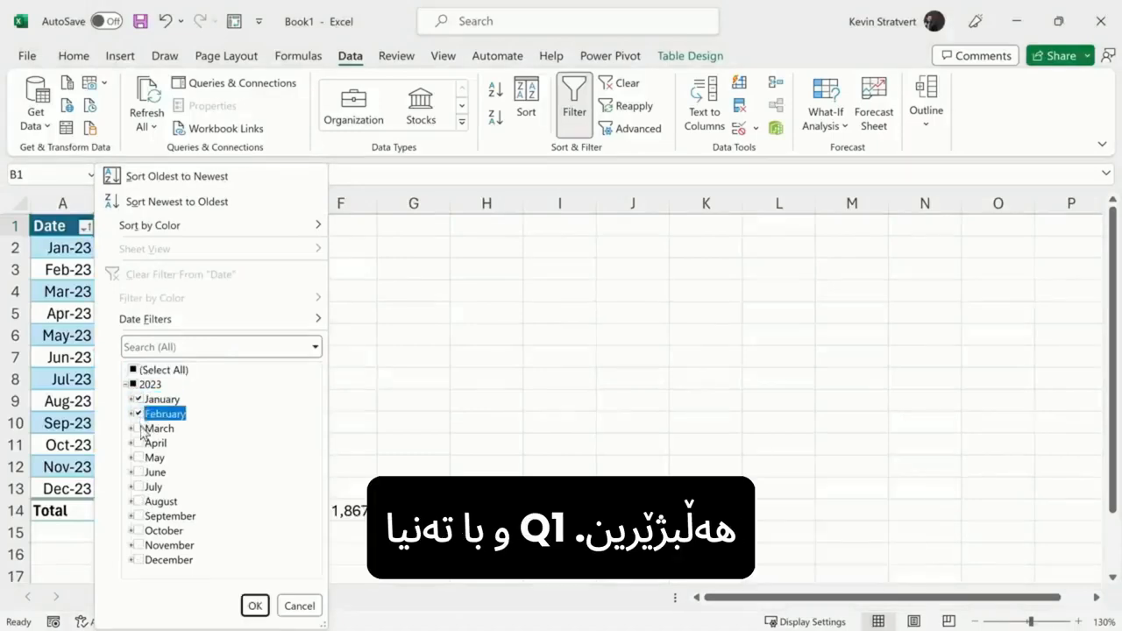
left_click(139, 428)
left_click(254, 606)
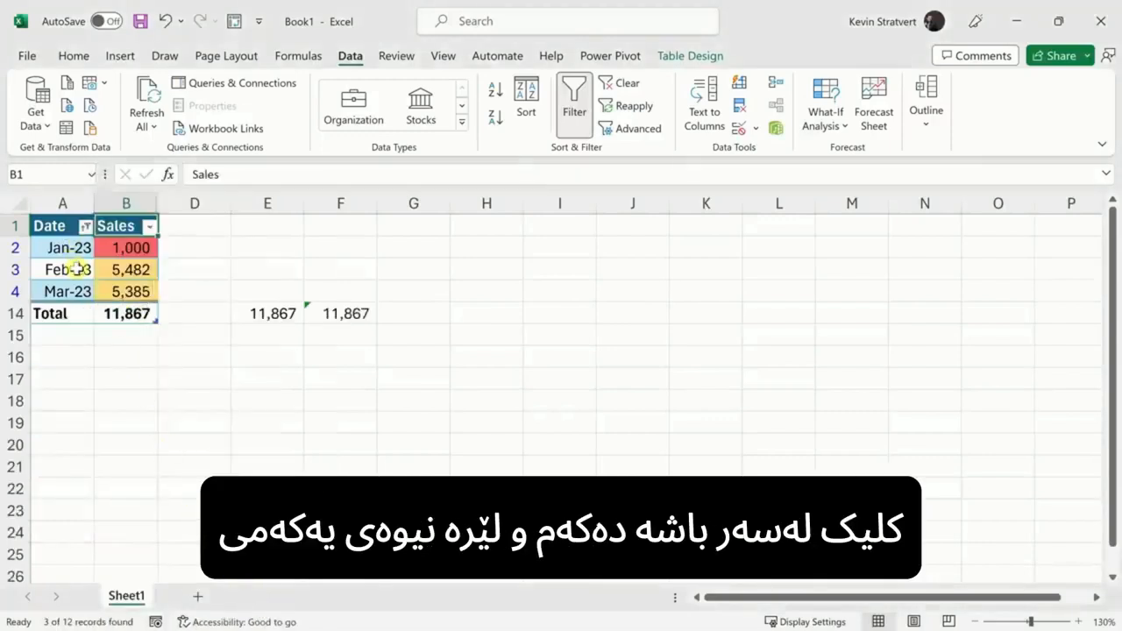
left_click(131, 318)
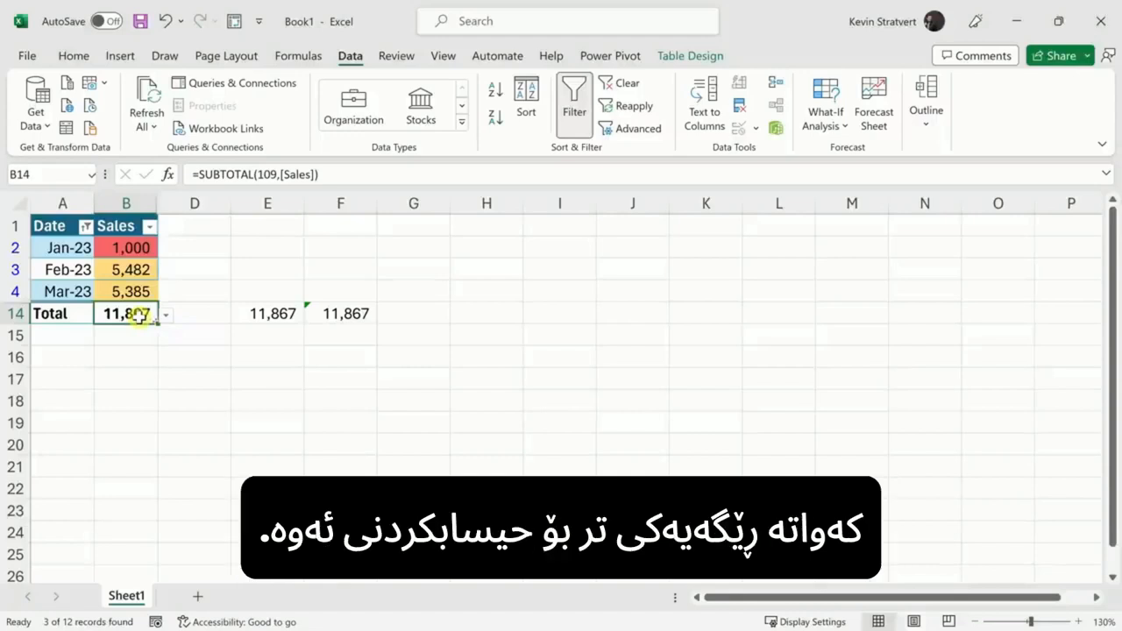
left_click(85, 227)
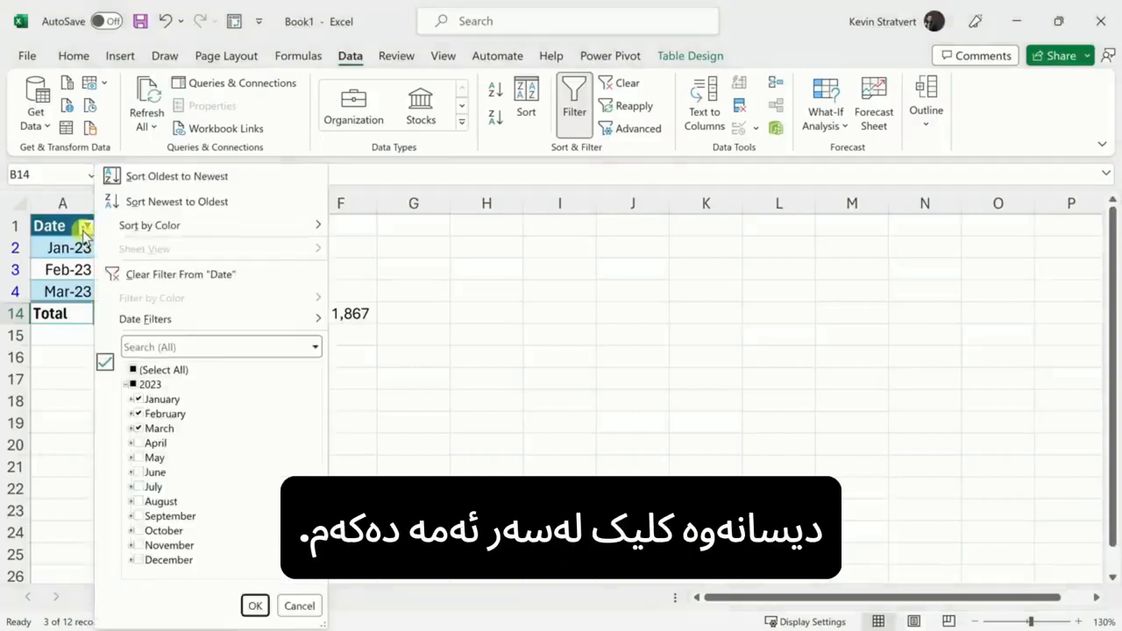
left_click(163, 273)
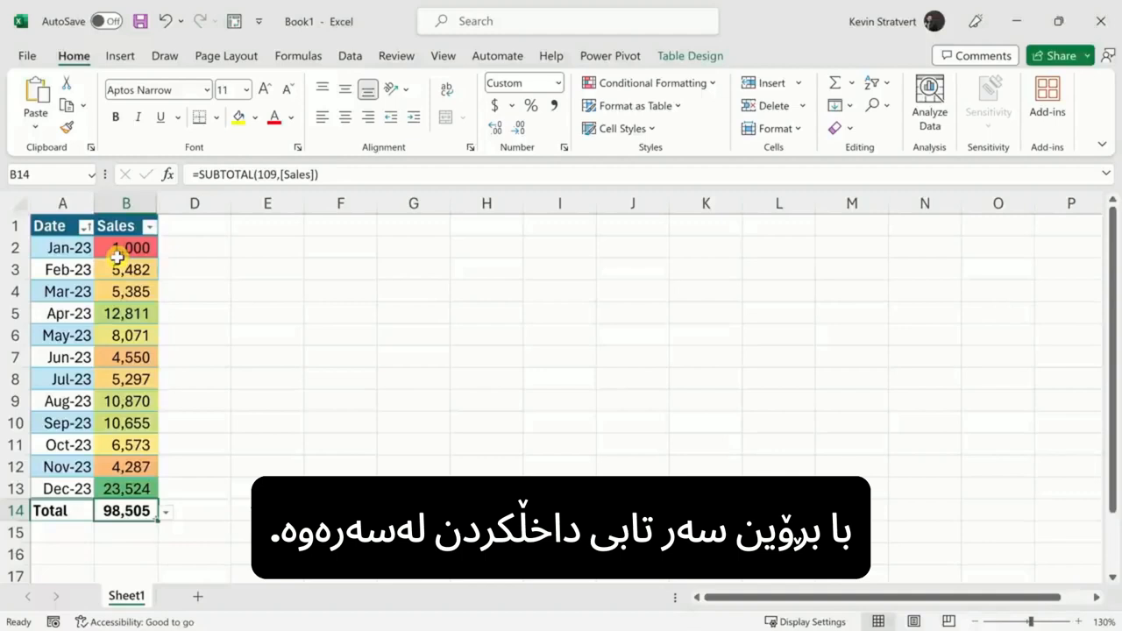
Step: Bring up Recommended Charts for the sales table, previewing a Sales line chart from Jan-23 to Dec-23
left_click(124, 56)
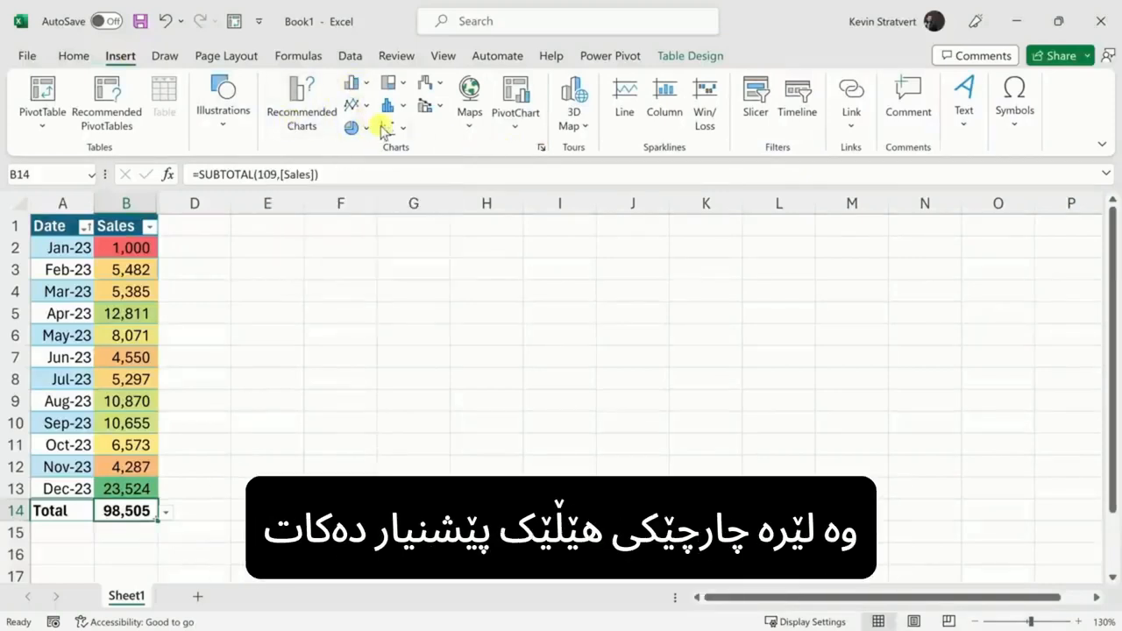
left_click(299, 105)
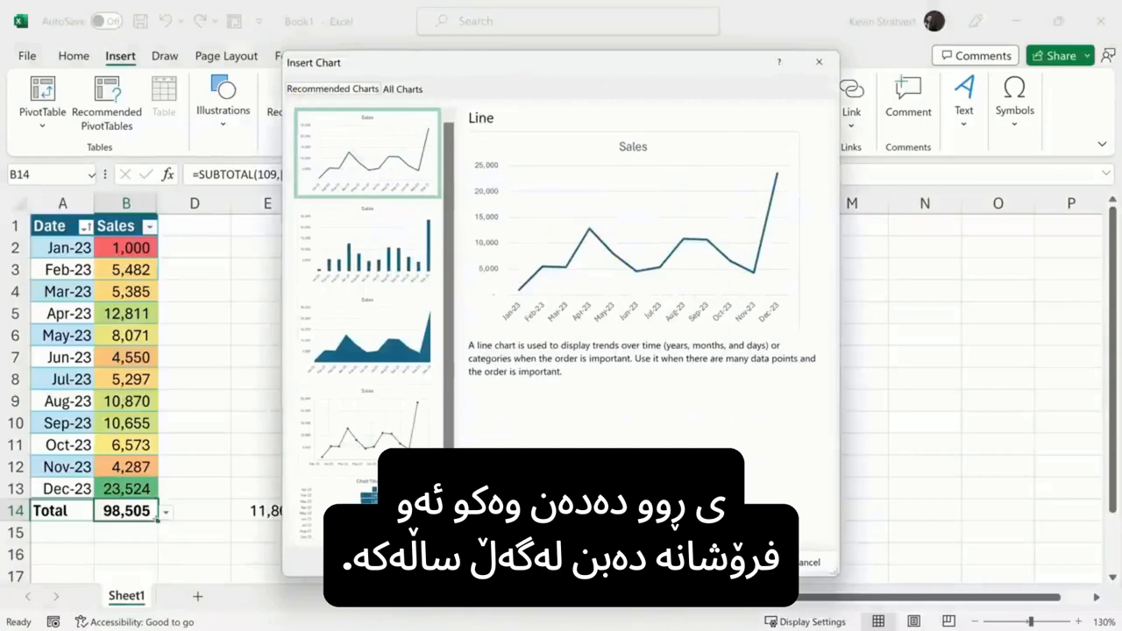
Step: Insert the recommended Sales line chart beside the table, then reselect a cell in the table
left_click(759, 562)
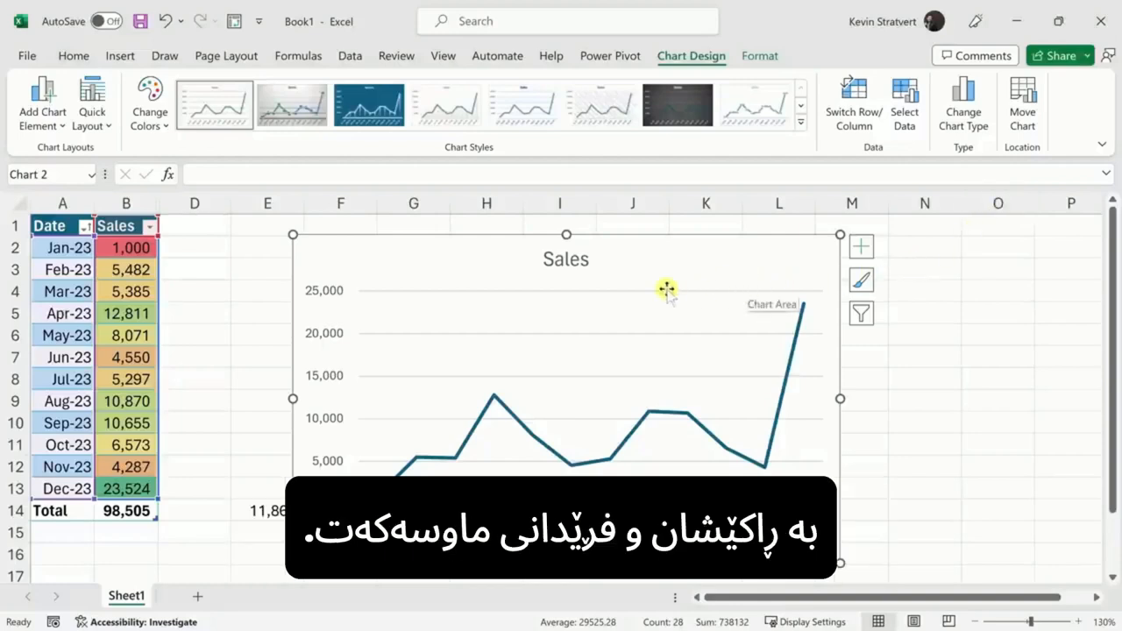
left_click(127, 310)
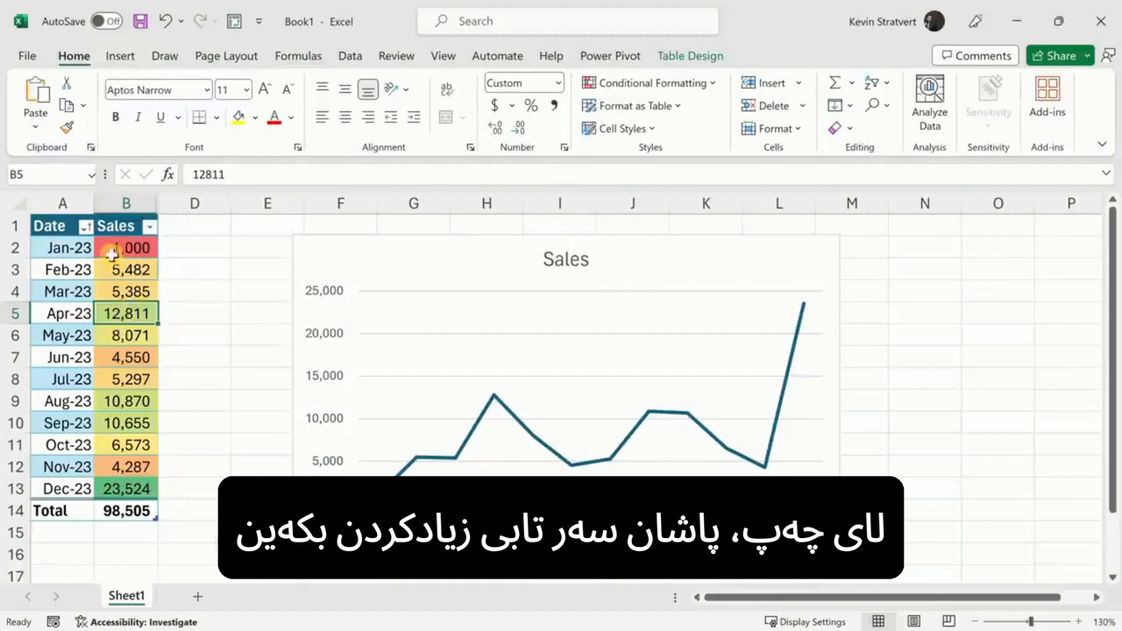
Step: Create a PivotTable from Table2 on a new worksheet
left_click(126, 58)
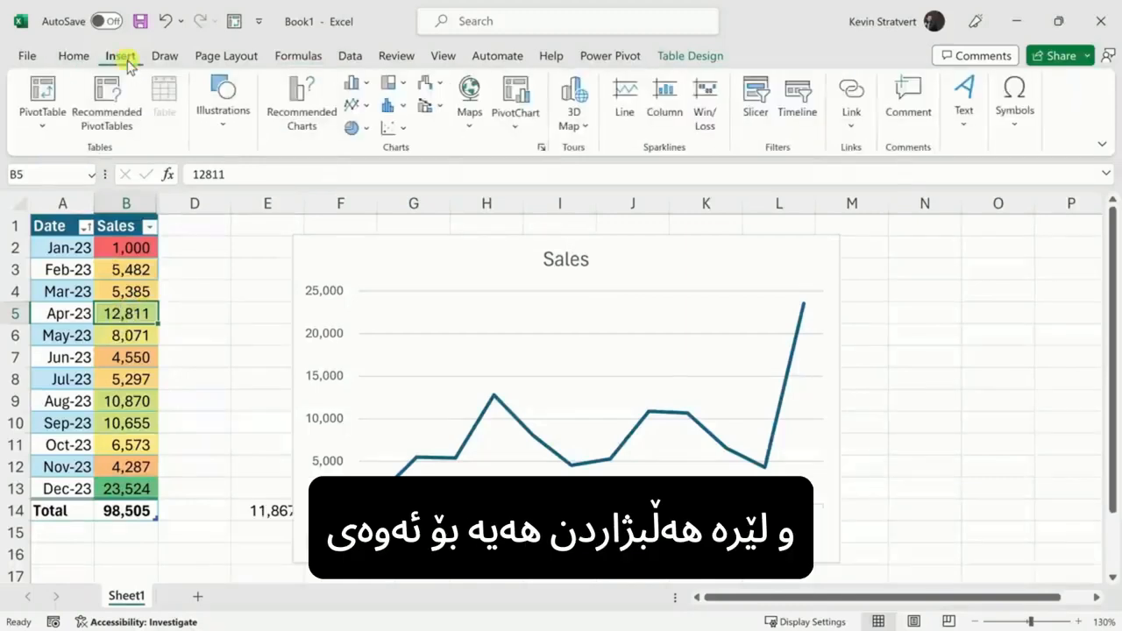
left_click(50, 98)
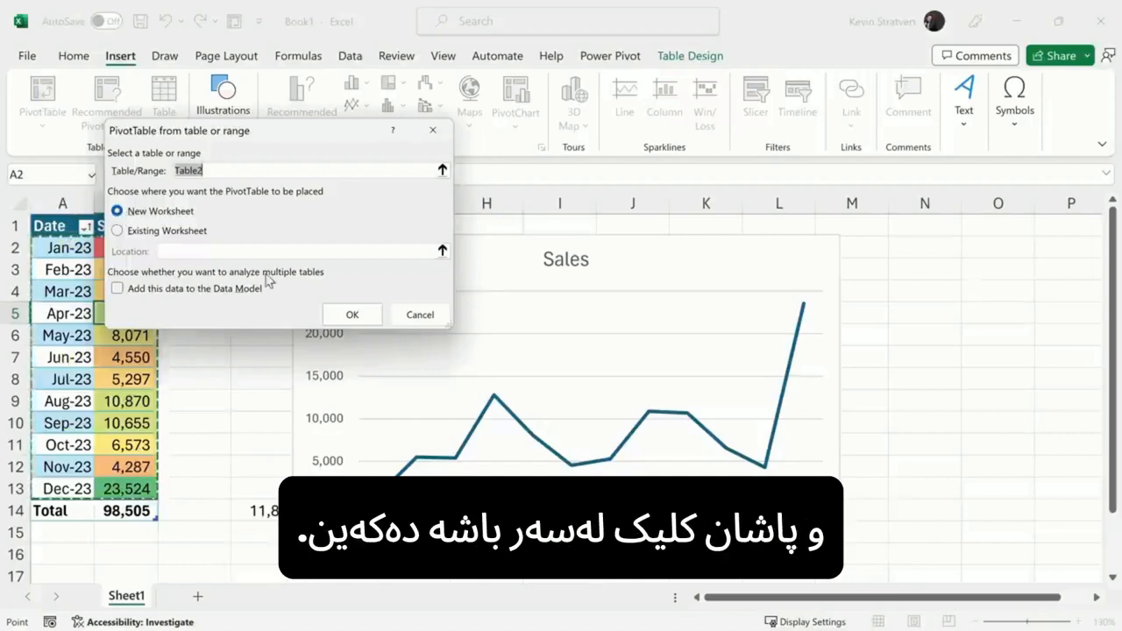
left_click(351, 316)
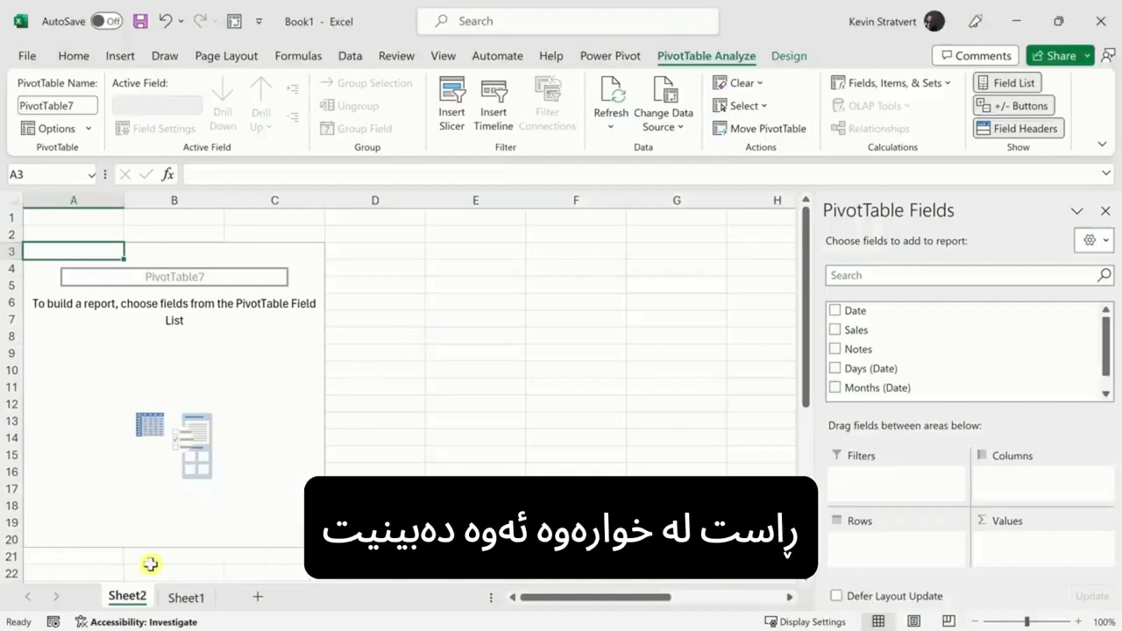
Step: Add Sales to the Sheet2 PivotTable Values to show a Sum of Sales of 98505, and select that cell
left_click(184, 602)
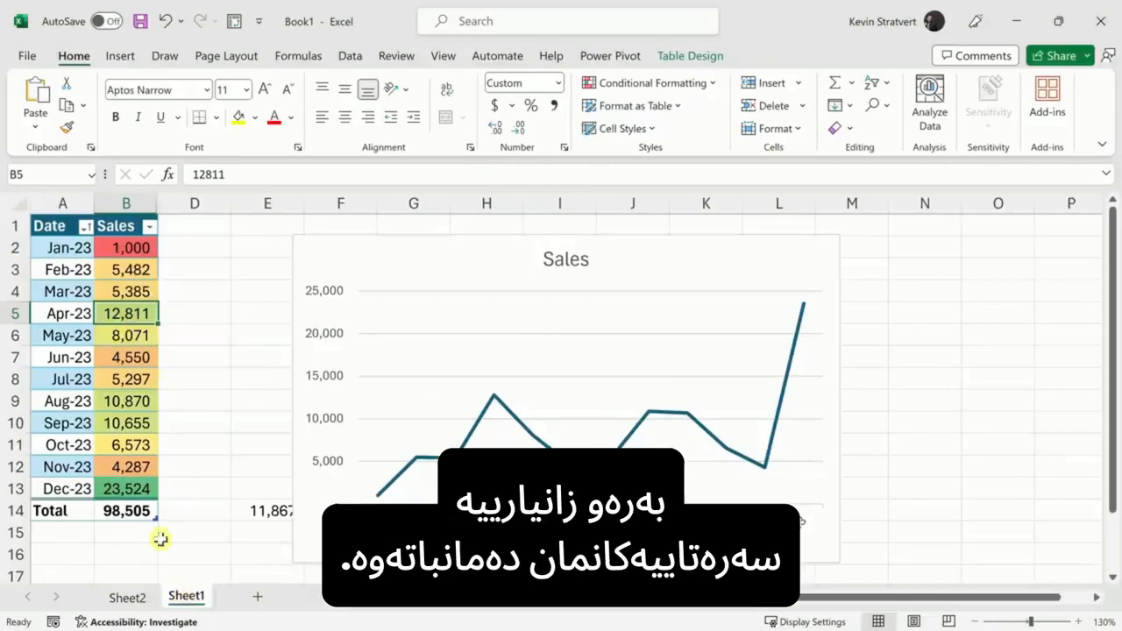
left_click(138, 601)
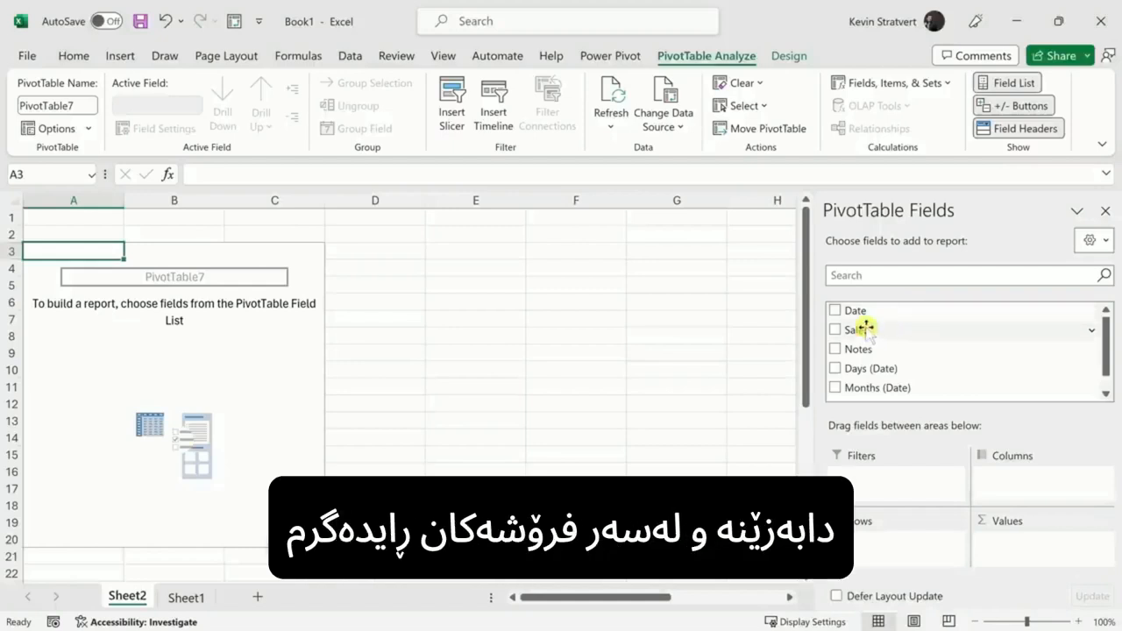
left_click_drag(865, 328, 1030, 553)
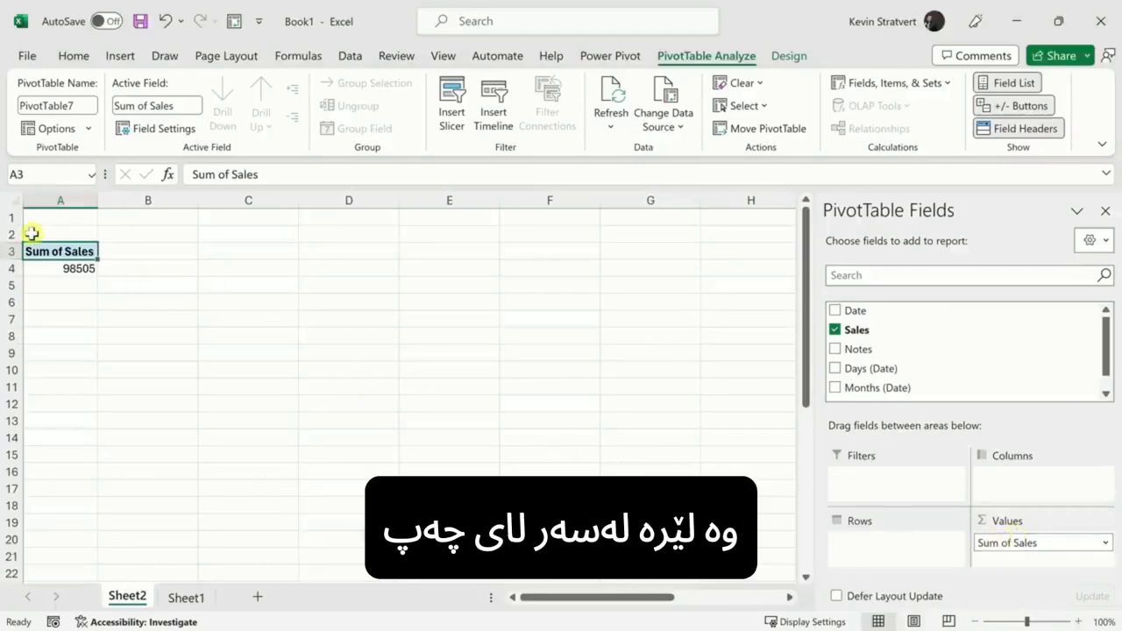
scroll(48, 229, "up", 1, "ctrl")
scroll(48, 230, "up", 4)
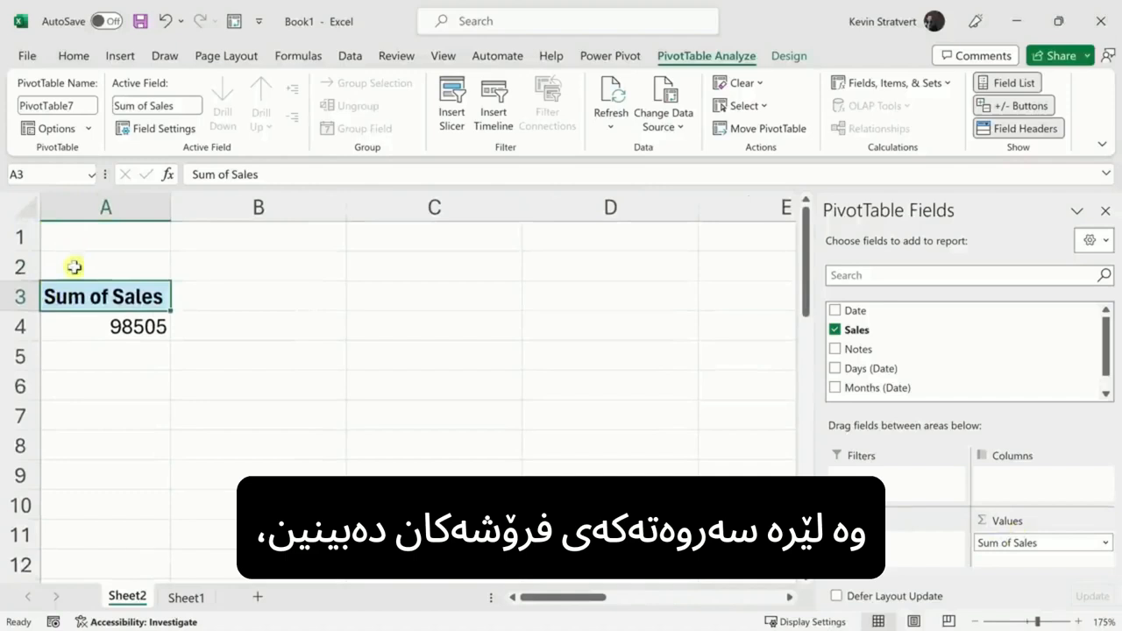
mouse_move(153, 327)
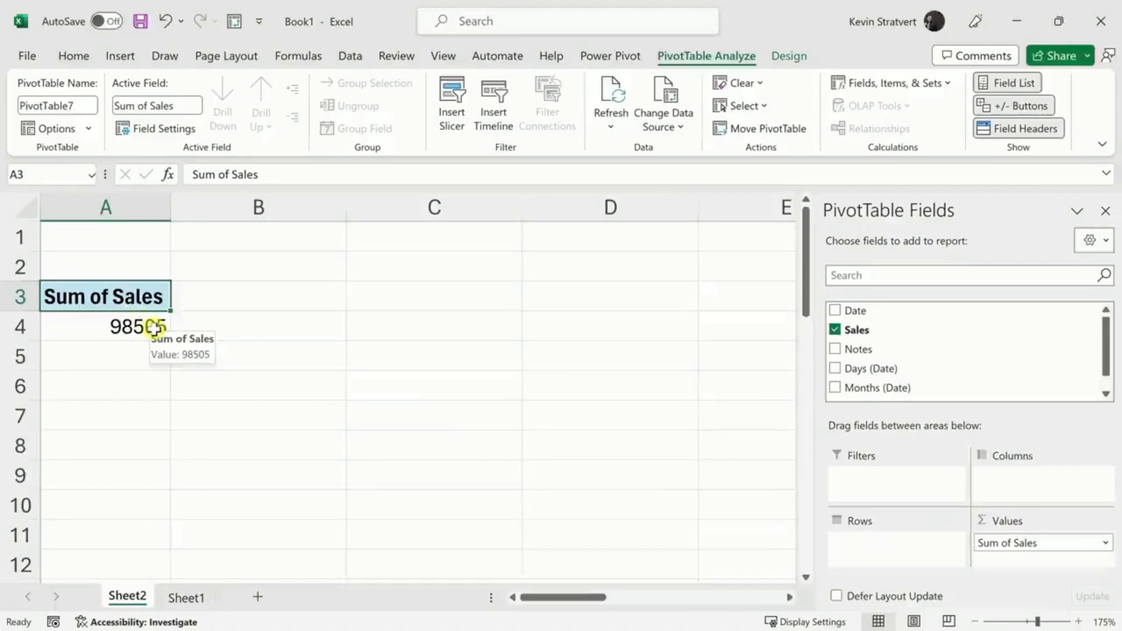
left_click(150, 327)
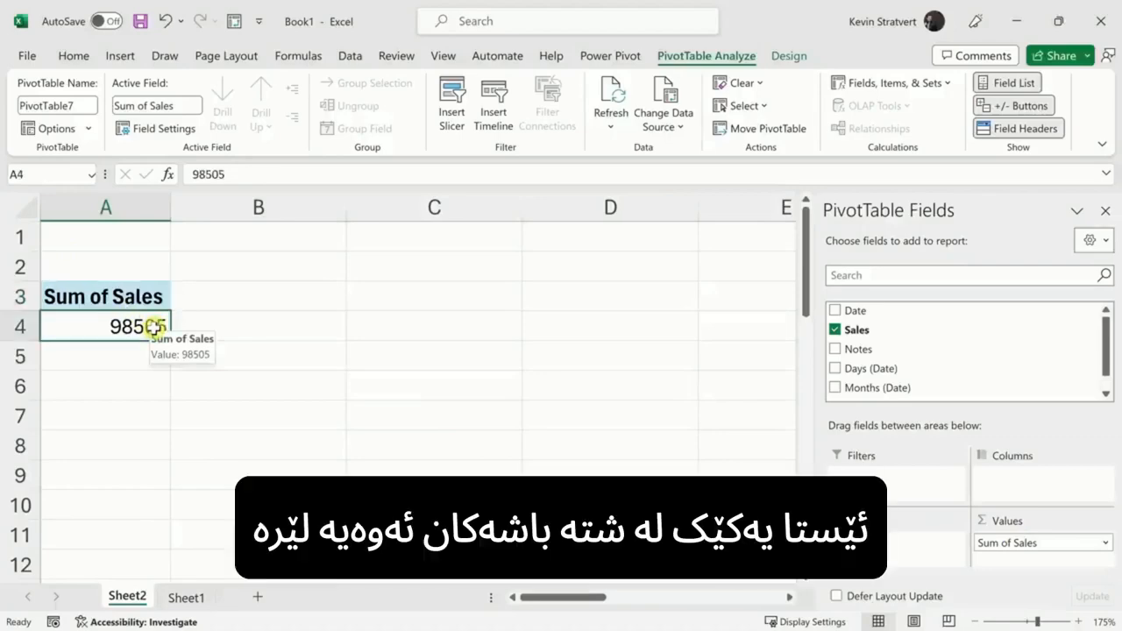
right_click(149, 329)
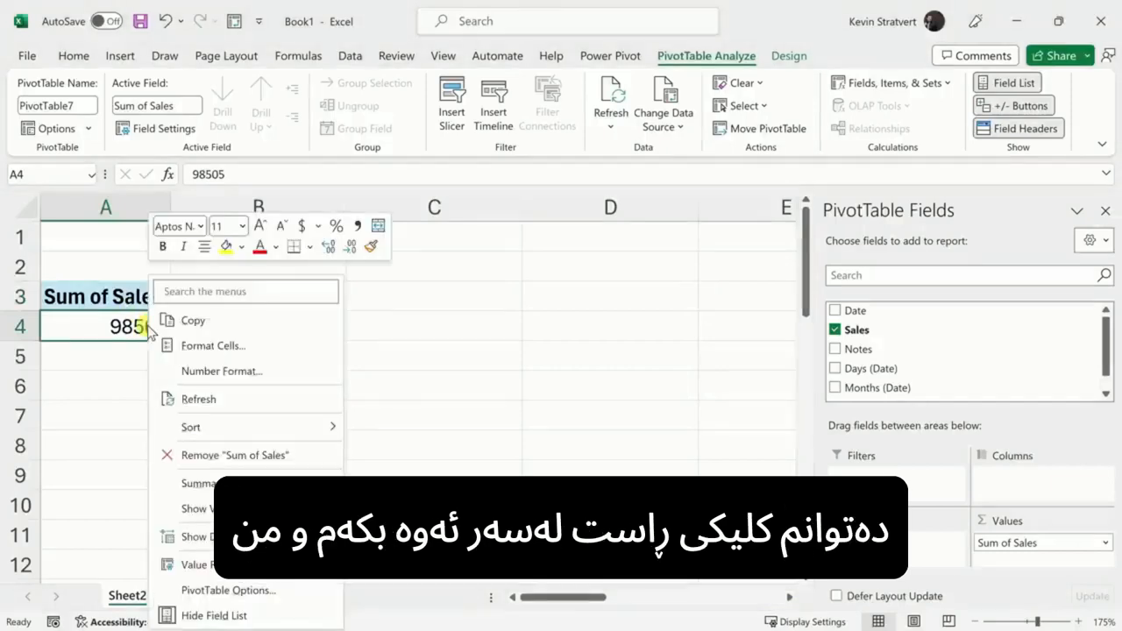
mouse_move(201, 483)
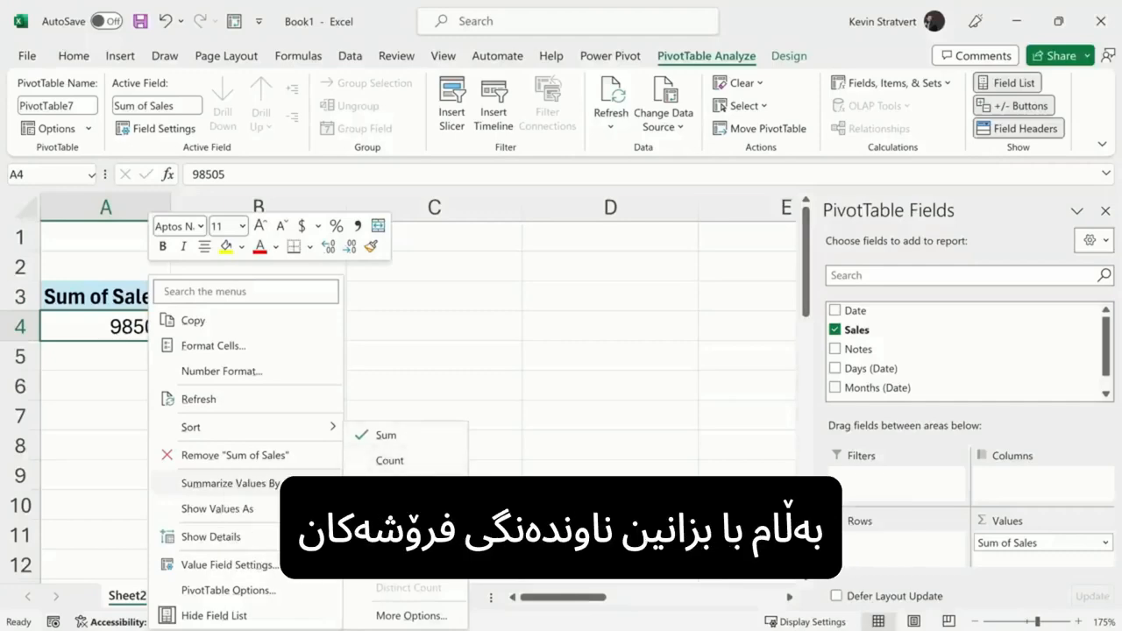
left_click(390, 486)
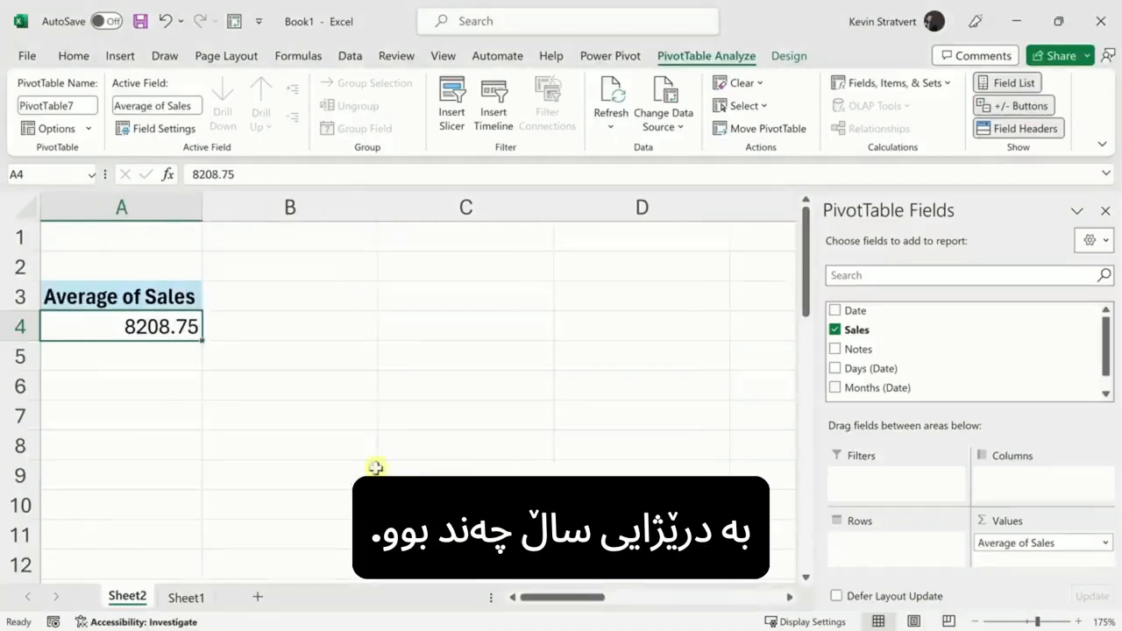
right_click(170, 330)
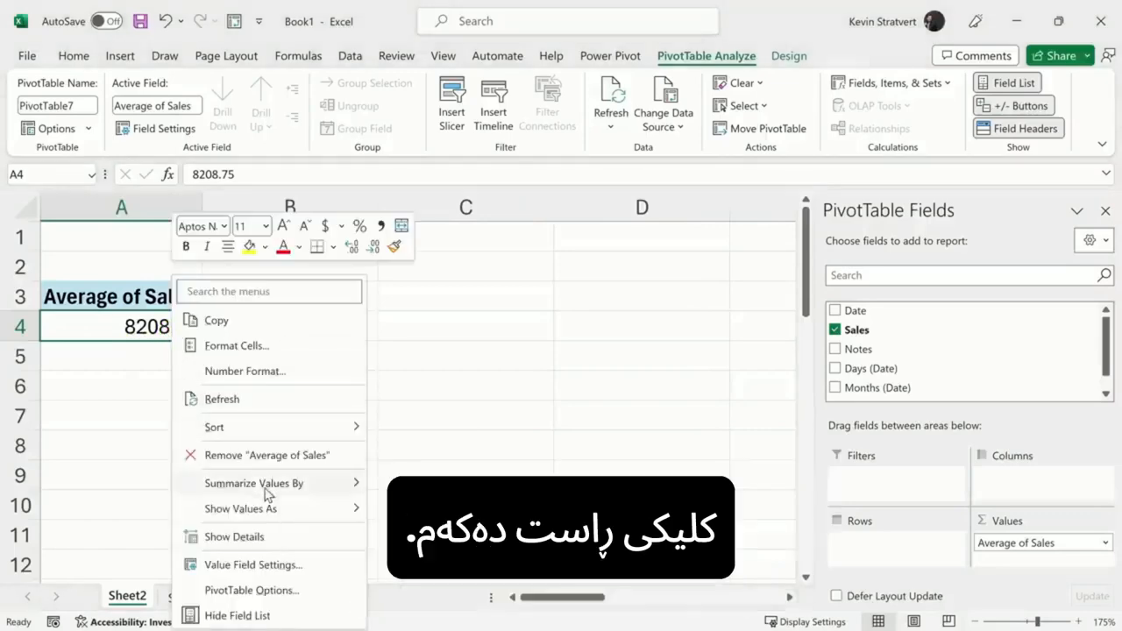
mouse_move(270, 493)
left_click(408, 434)
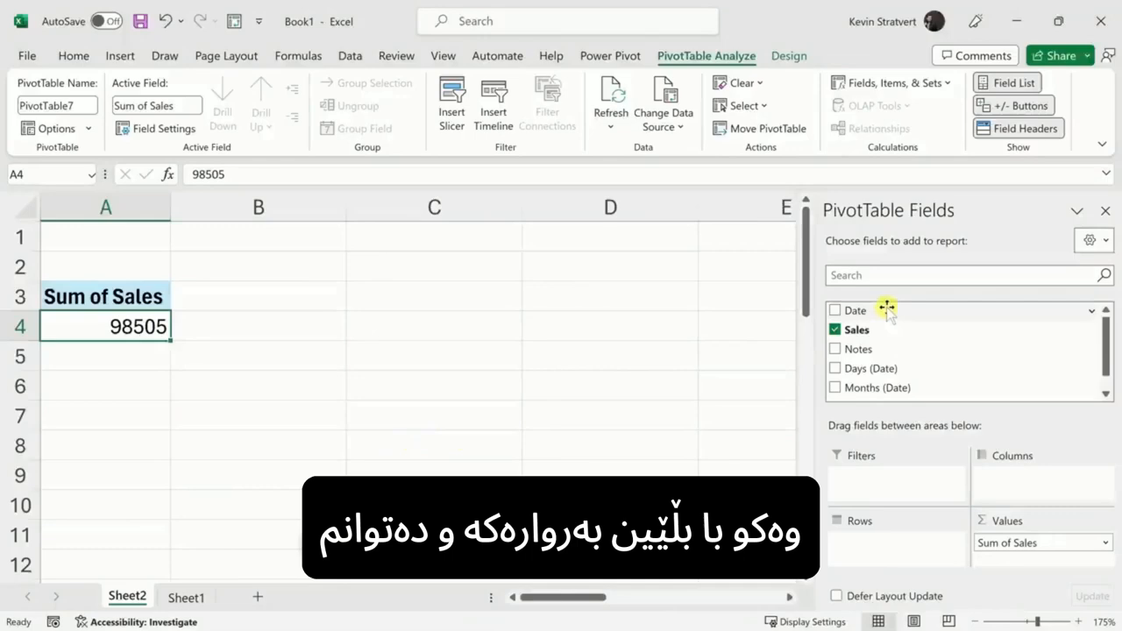
left_click_drag(885, 304, 889, 471)
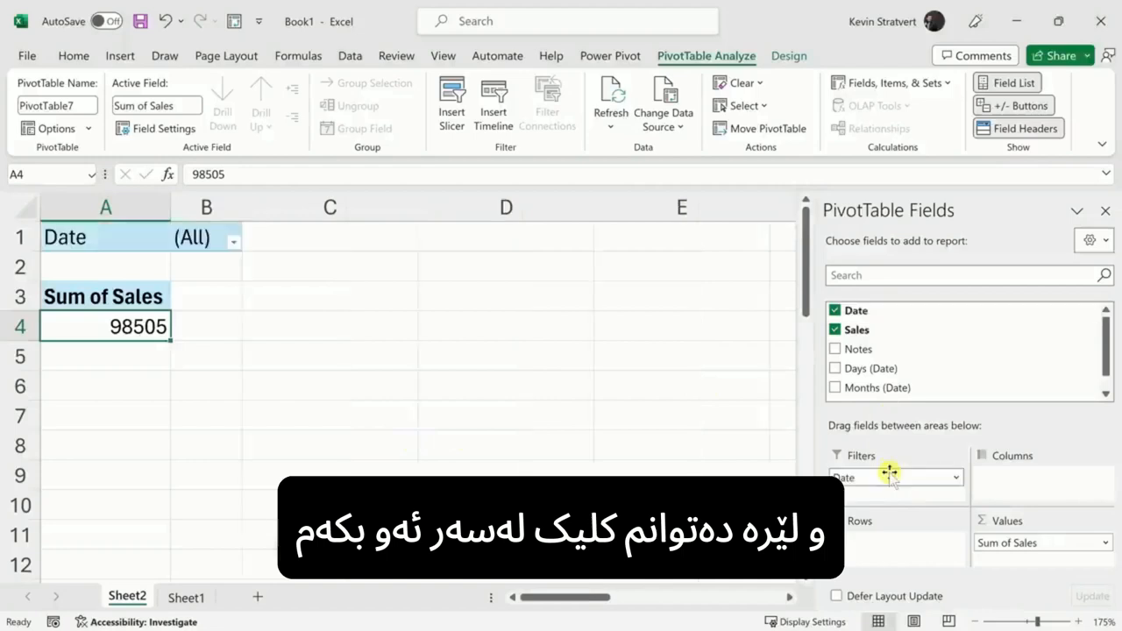
left_click(233, 241)
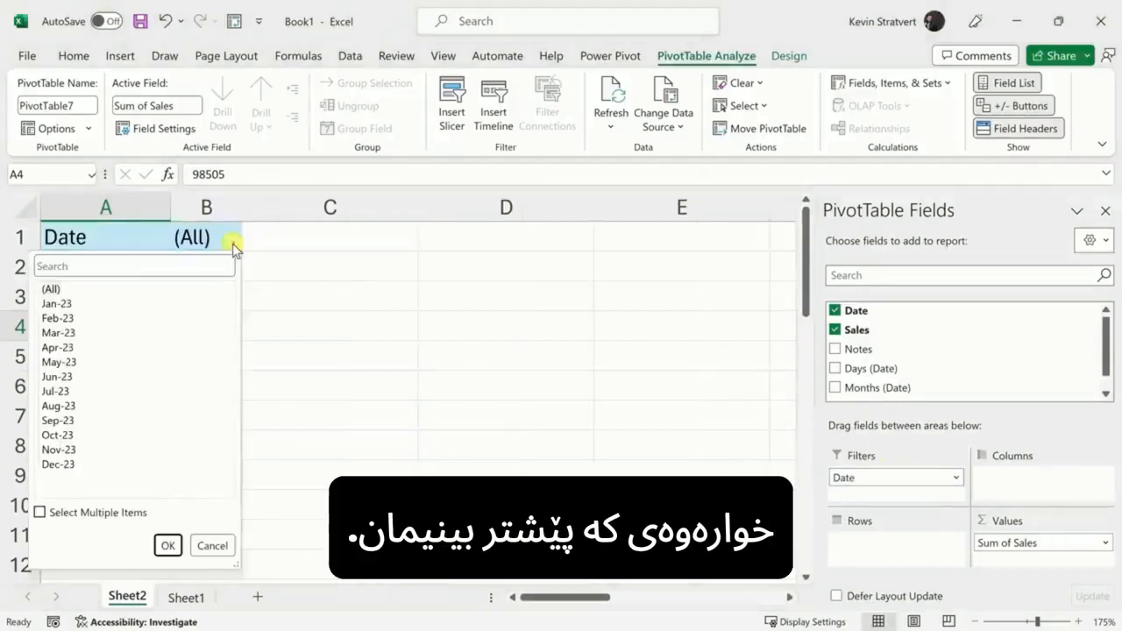
left_click(67, 304)
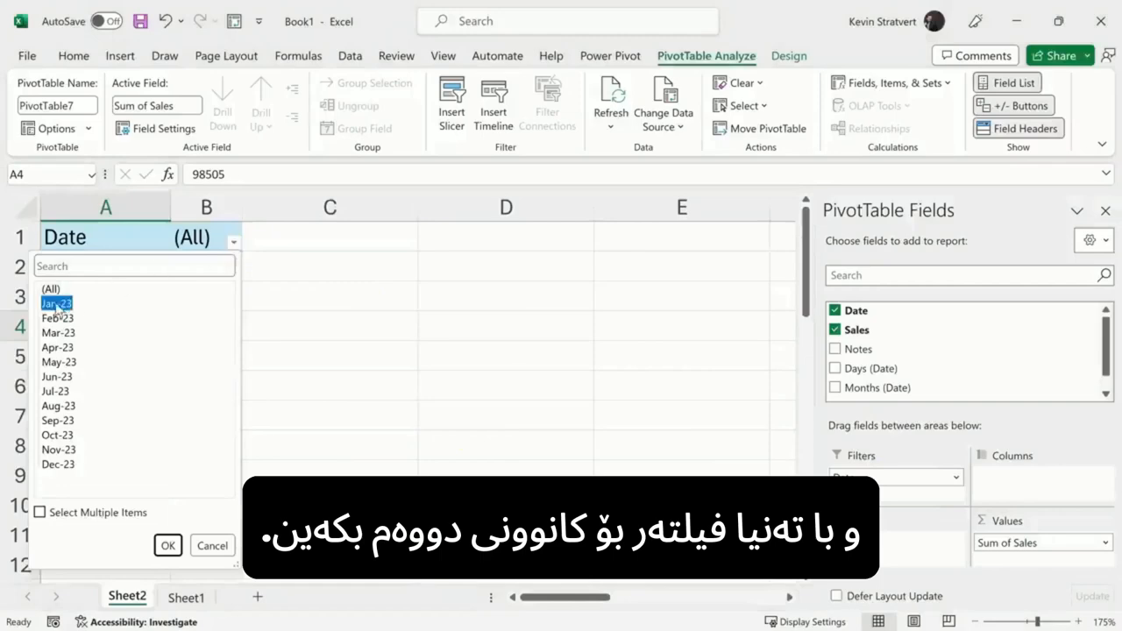
left_click(167, 545)
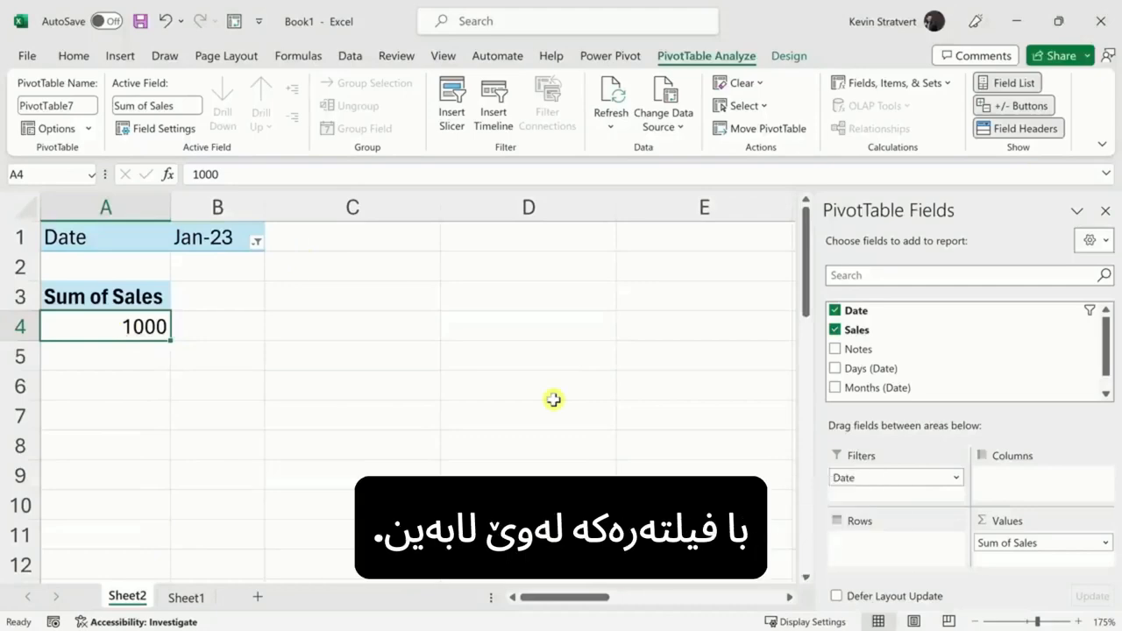
left_click_drag(874, 475, 717, 424)
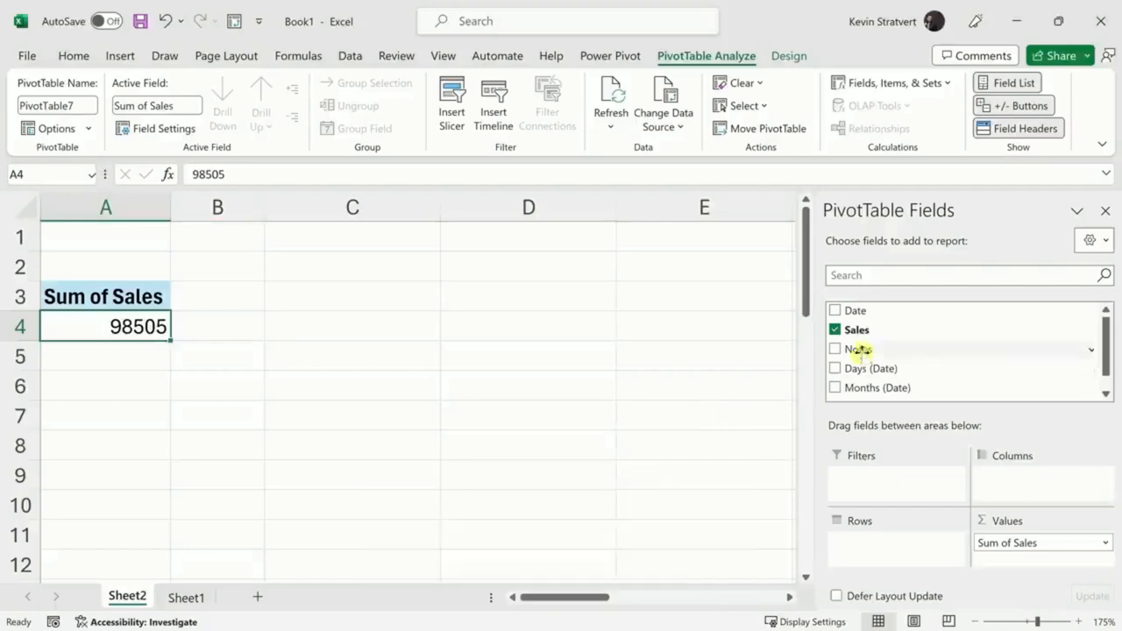
Step: Drag Date into Rows to split Sum of Sales by month, comparing against the Sheet1 source table
left_click_drag(876, 310, 882, 547)
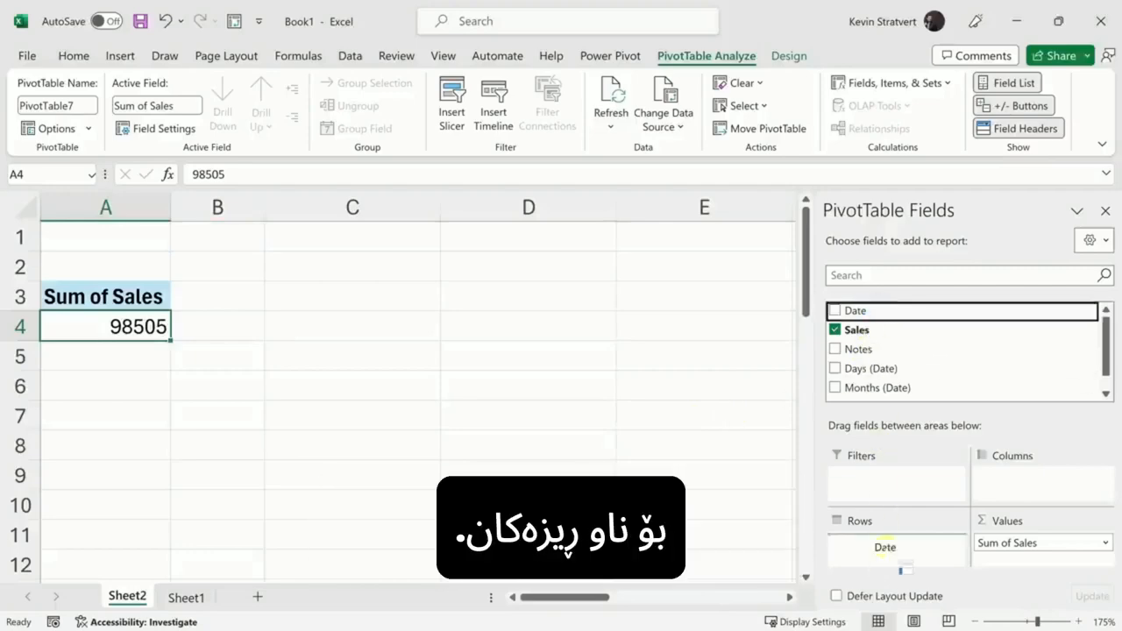
scroll(208, 325, "down", 3)
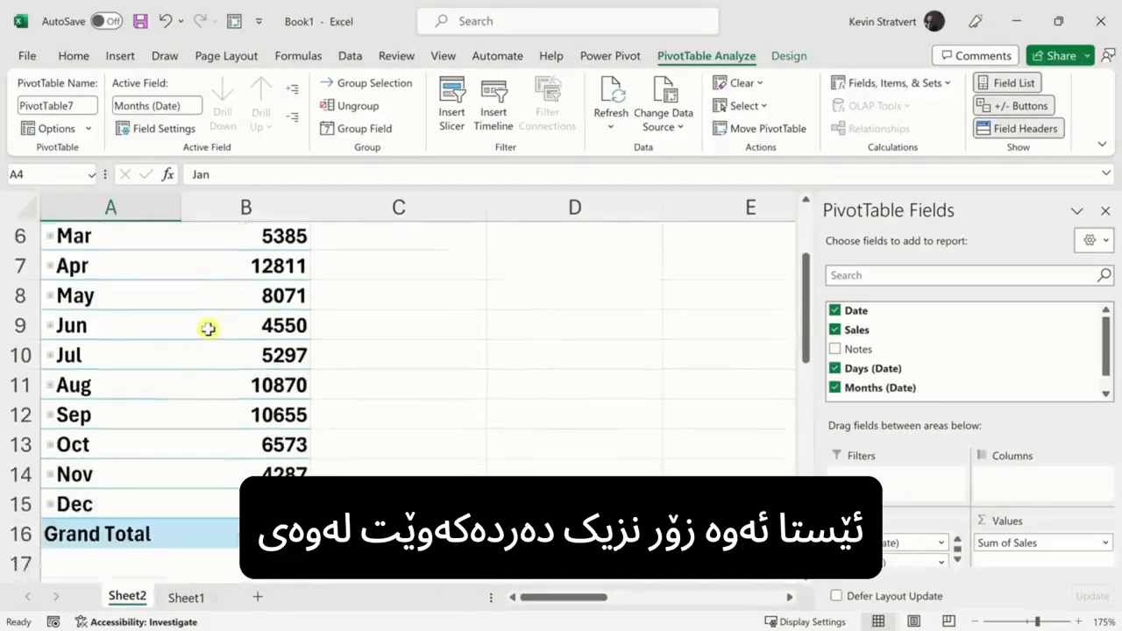
scroll(201, 383, "up", 2)
left_click(186, 598)
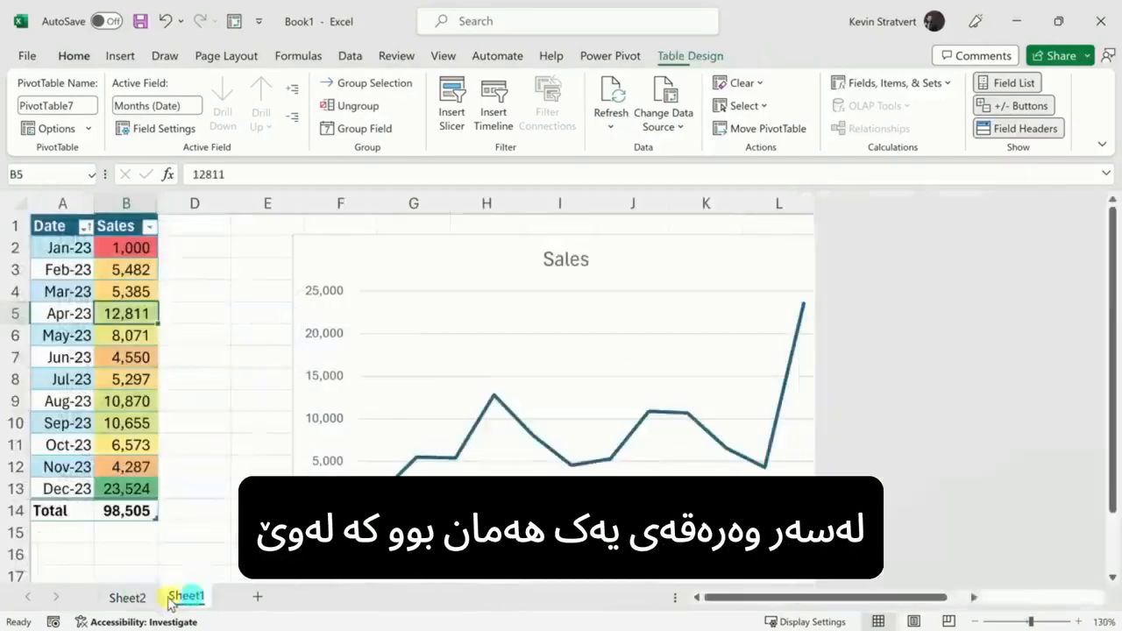
left_click(129, 598)
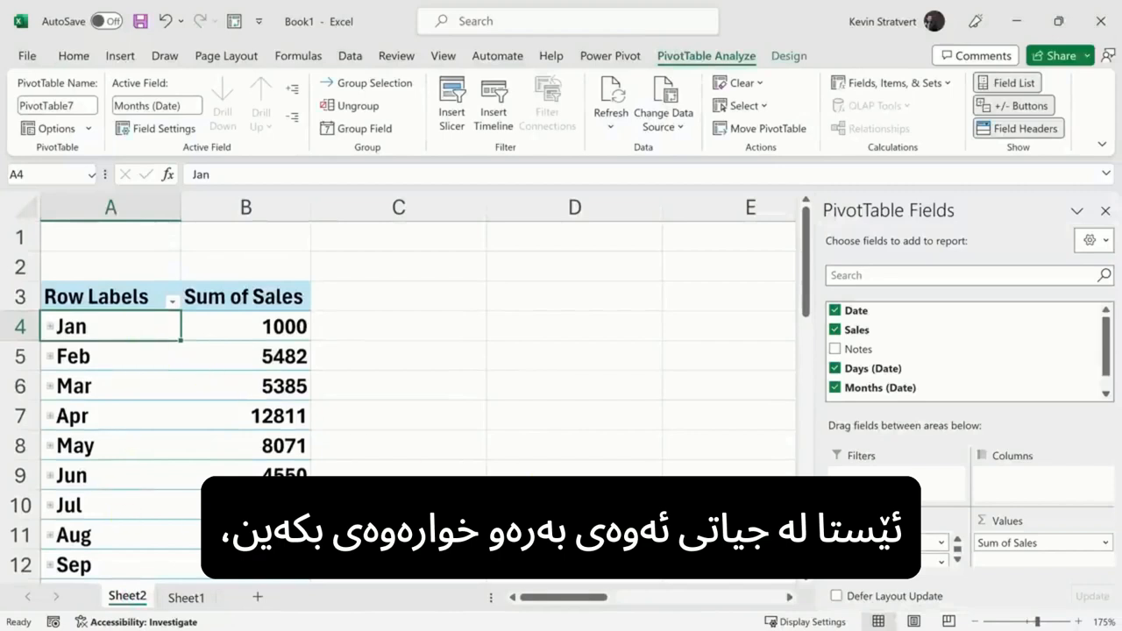
Step: Try the date fields in Columns instead of Rows, then remove the month and day groupings again
left_click_drag(912, 543, 684, 526)
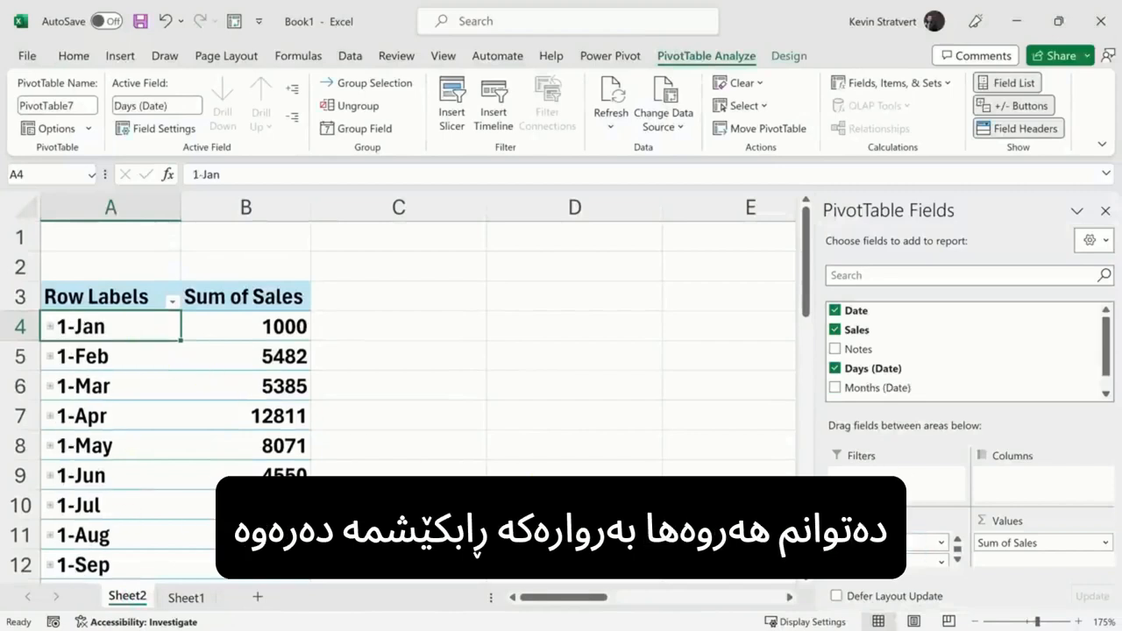
left_click_drag(877, 543, 763, 518)
left_click_drag(865, 310, 1028, 478)
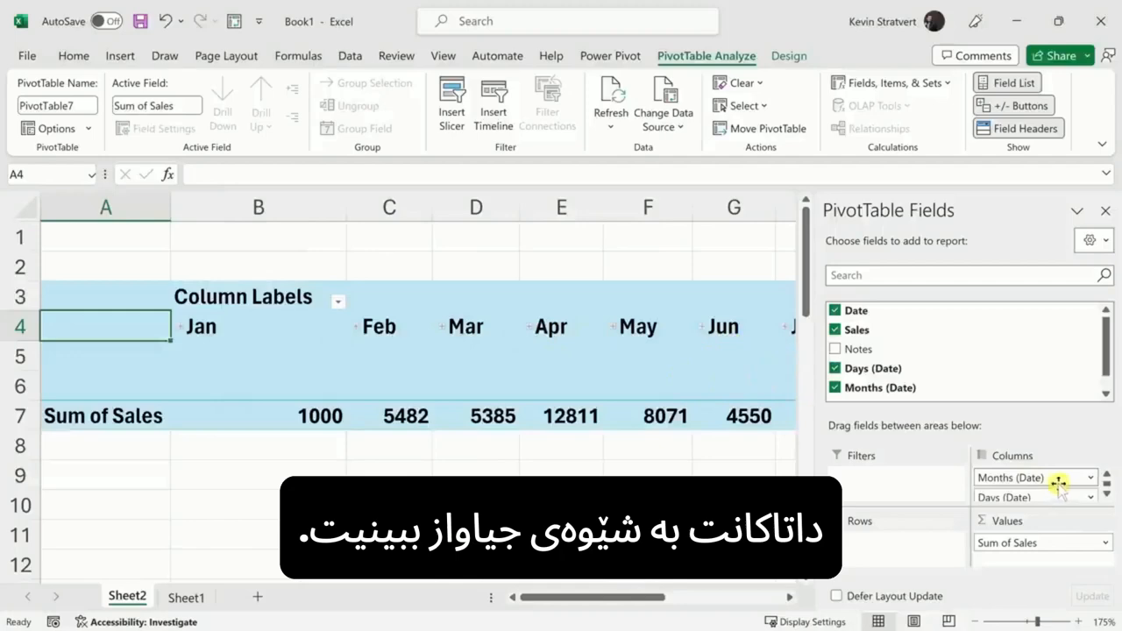
left_click_drag(1059, 484, 820, 484)
left_click_drag(1034, 478, 748, 487)
Step: Put Date back into Rows by month (Jan 1000, Feb 5482 through Dec) and select the Jan–May values
left_click_drag(867, 310, 881, 545)
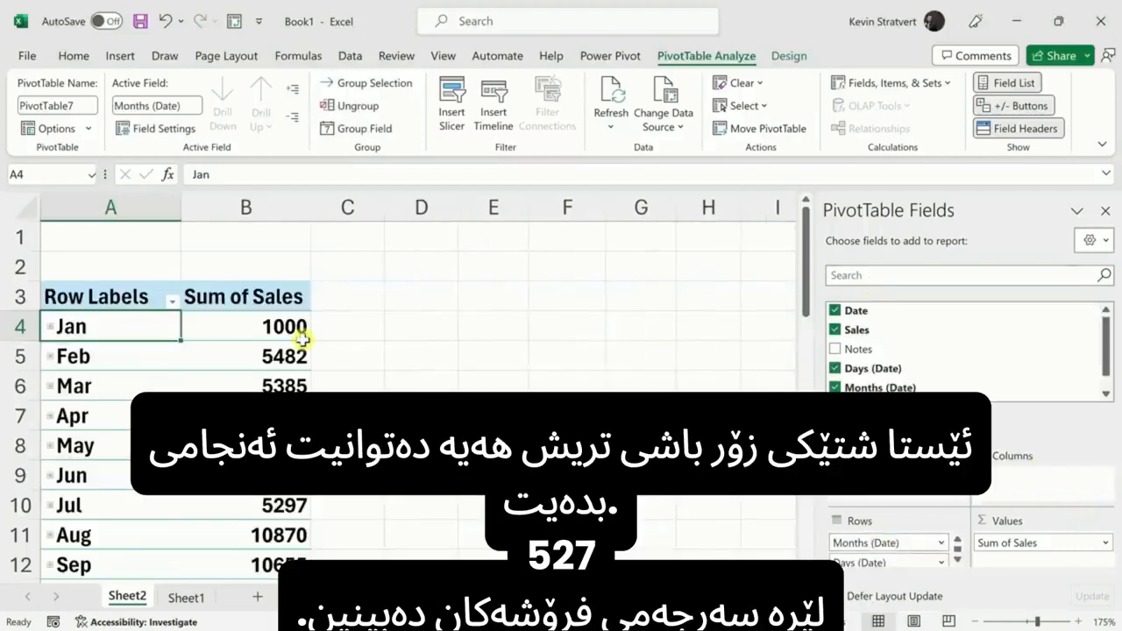
scroll(301, 330, "down", 2)
scroll(300, 335, "up", 2)
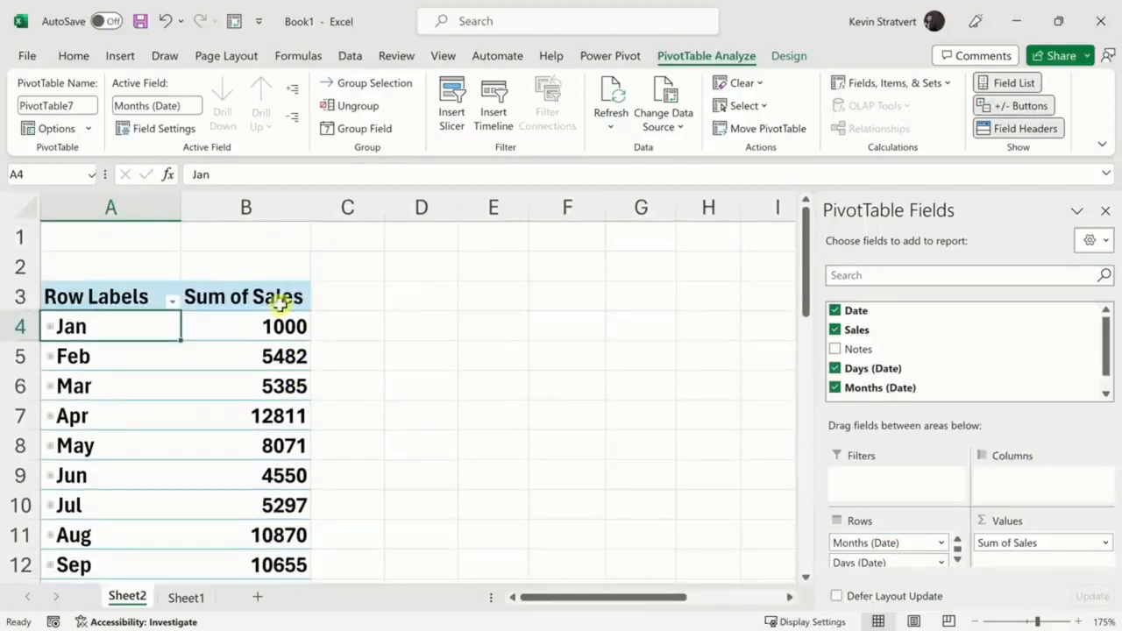
left_click_drag(275, 326, 277, 478)
left_click(275, 416)
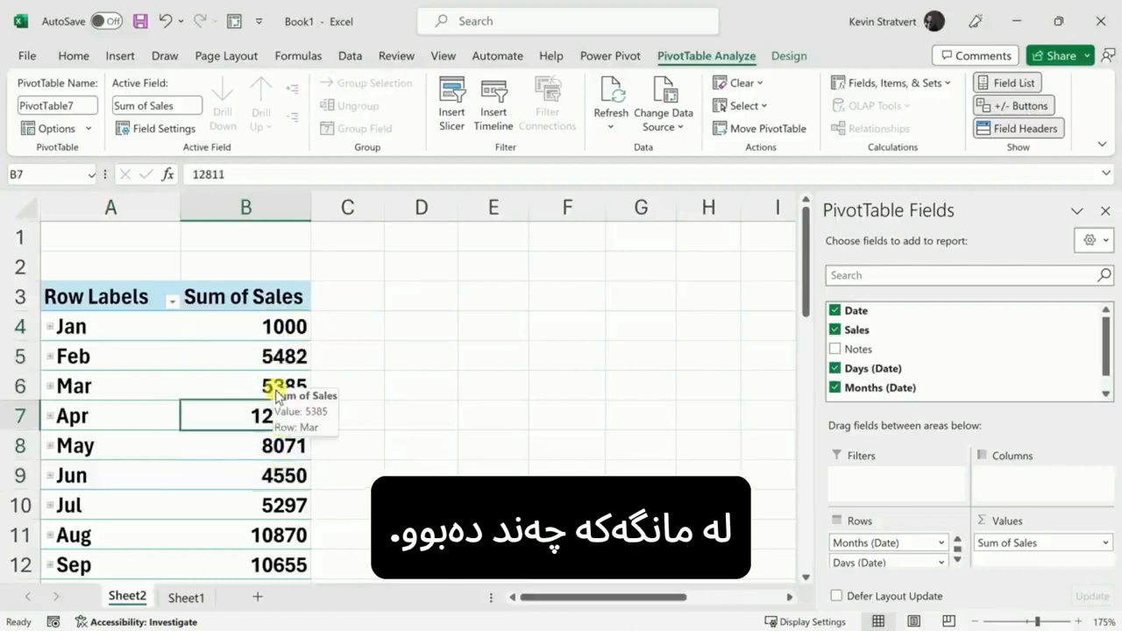
scroll(290, 414, "down", 1)
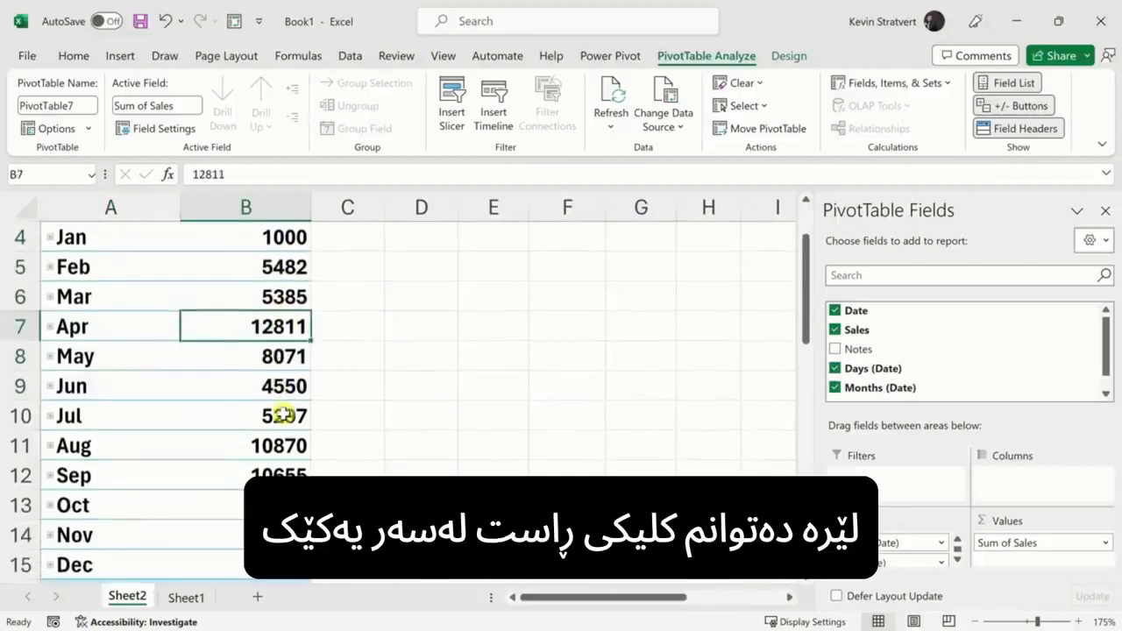
scroll(283, 414, "up", 1)
Step: Show Sum of Sales as % of Grand Total, giving Dec 23.88% and a 100.00% total
right_click(276, 326)
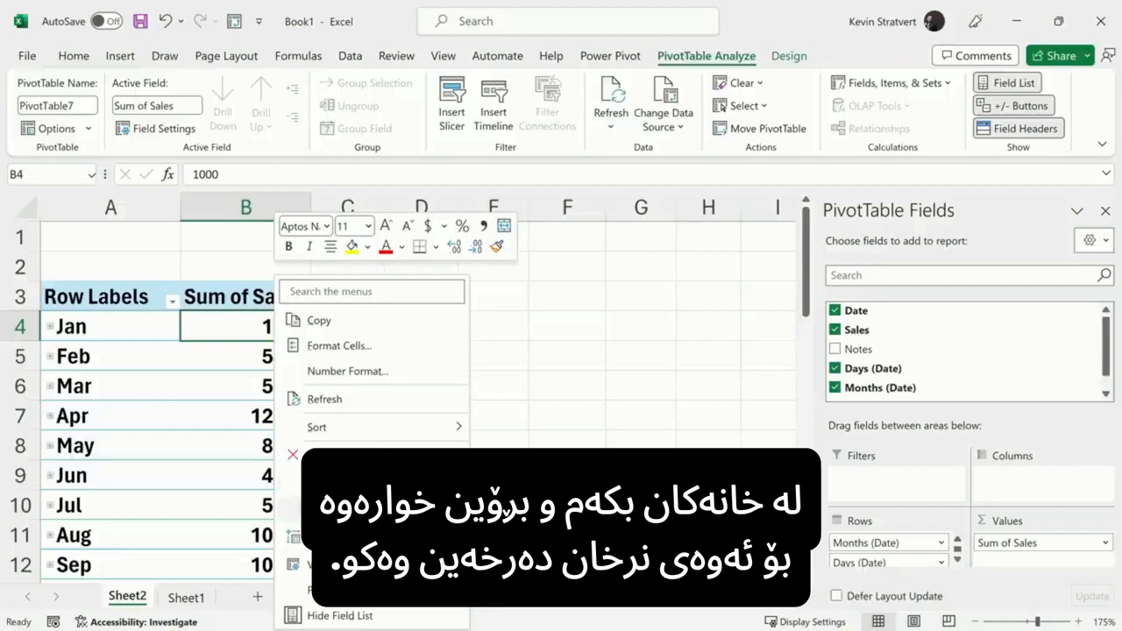
mouse_move(377, 509)
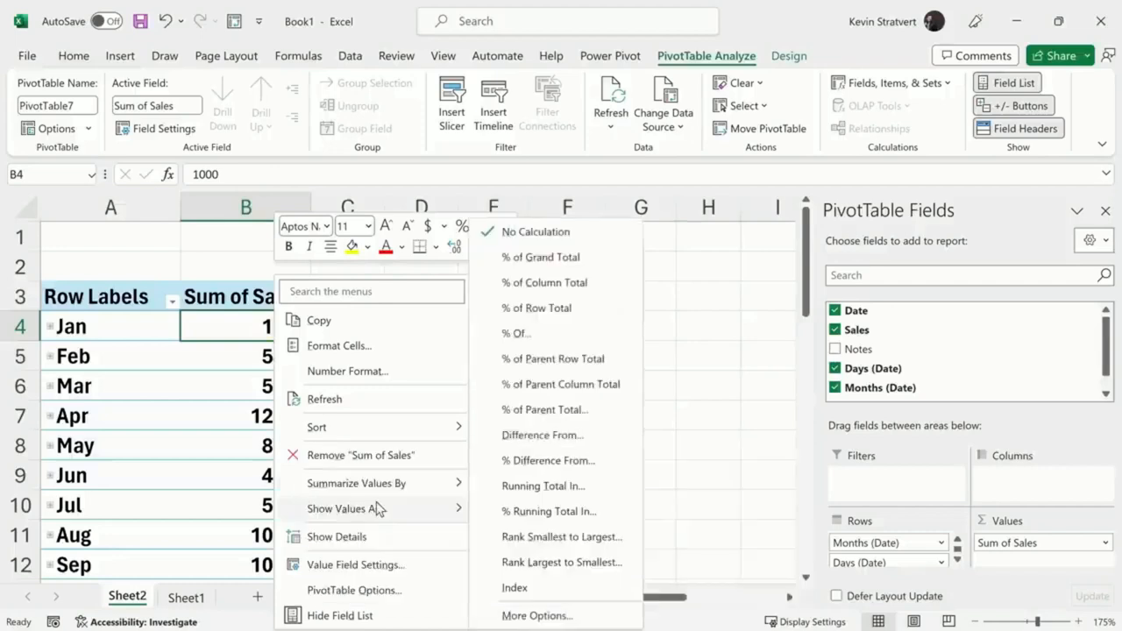
left_click(556, 256)
scroll(296, 326, "down", 2)
scroll(297, 326, "up", 2)
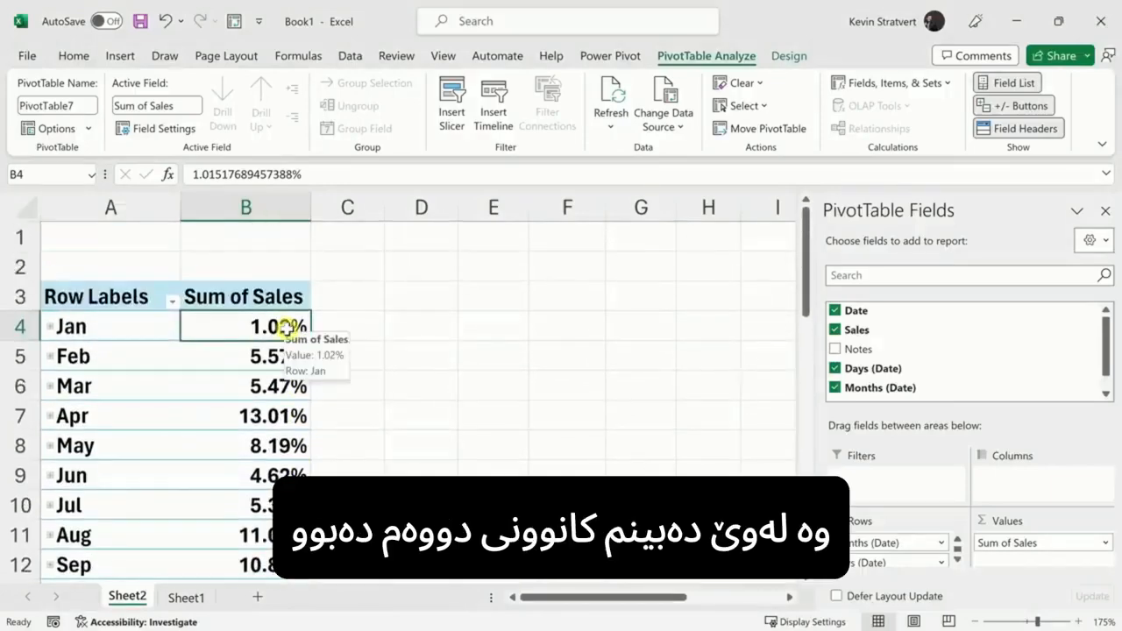
scroll(290, 326, "down", 2)
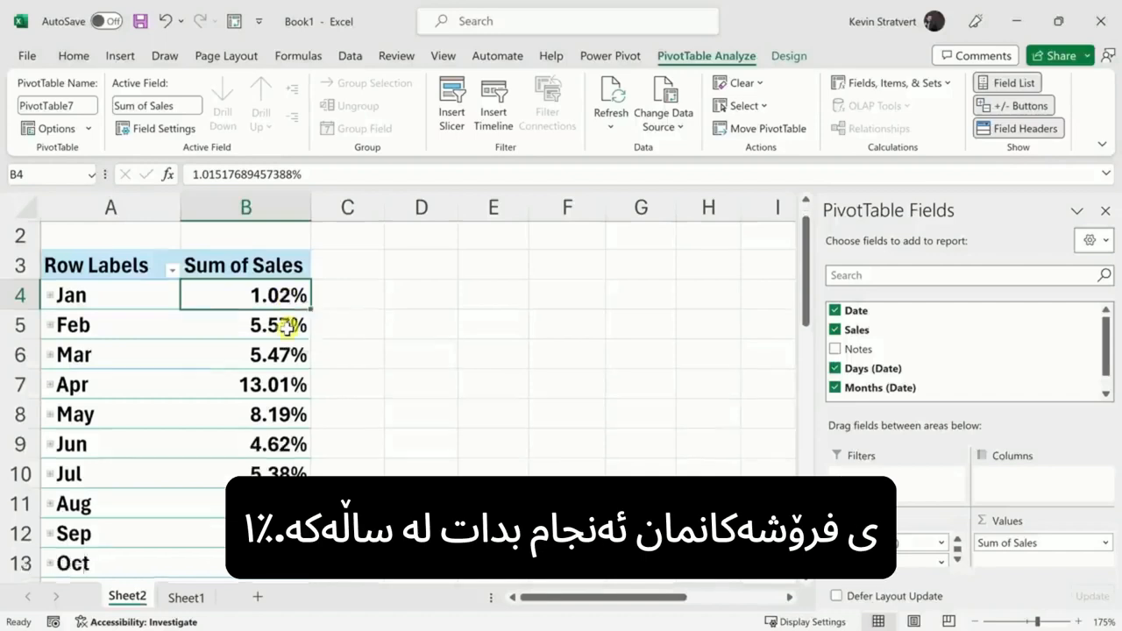
left_click(295, 475)
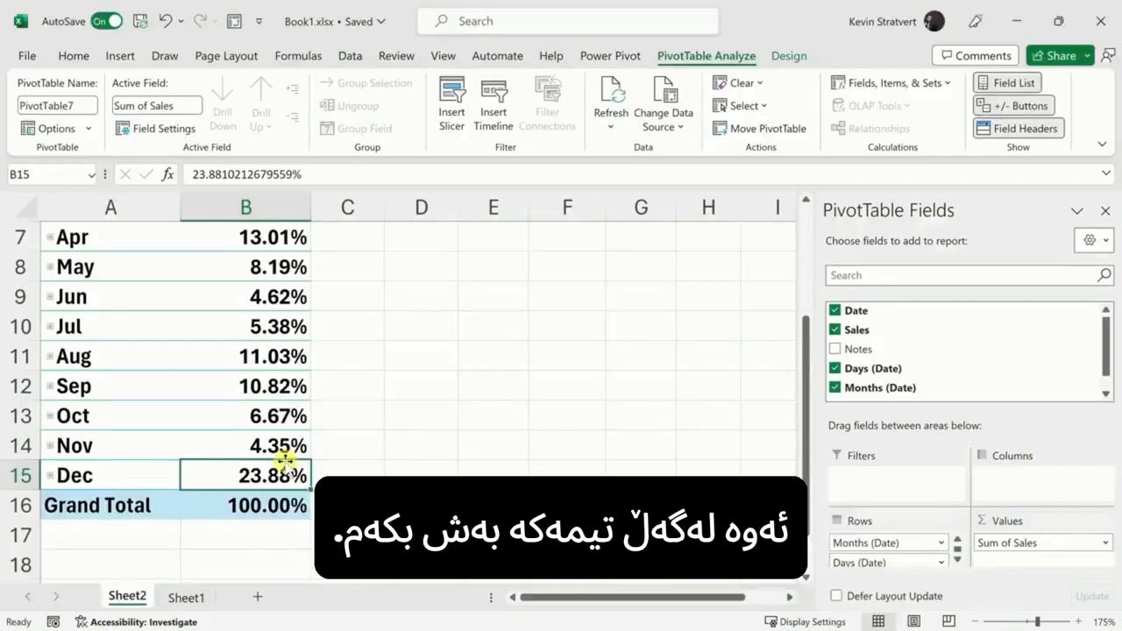
Step: Bring up the Share dialog for Book1.xlsx, browse suggested people under Add a name, then dismiss the list
left_click(1085, 57)
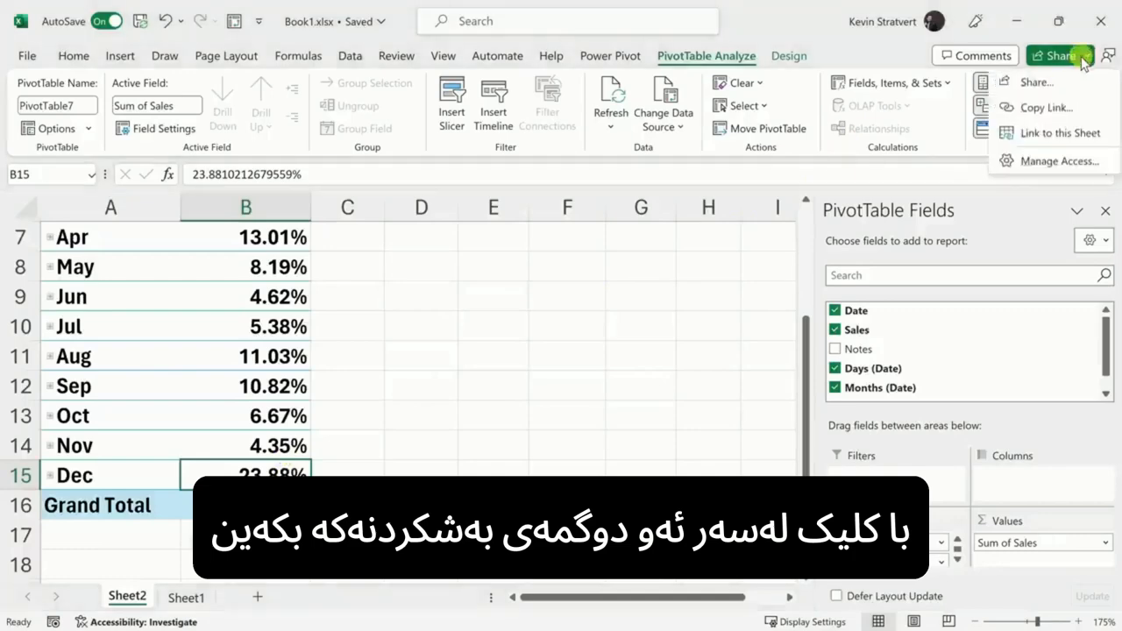
left_click(1036, 83)
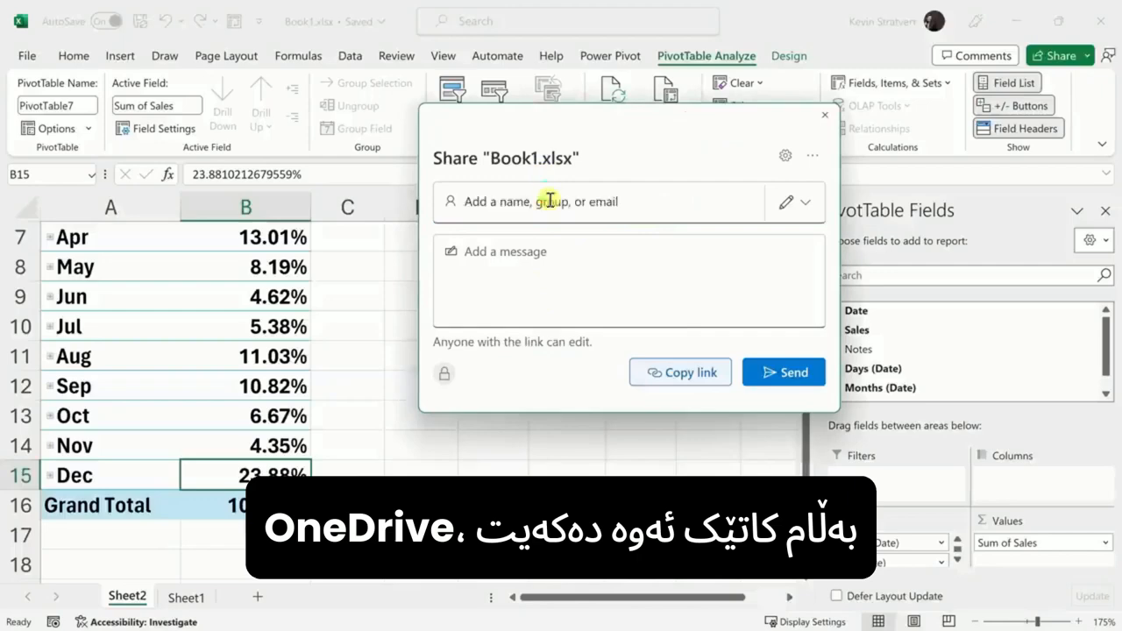
left_click(550, 202)
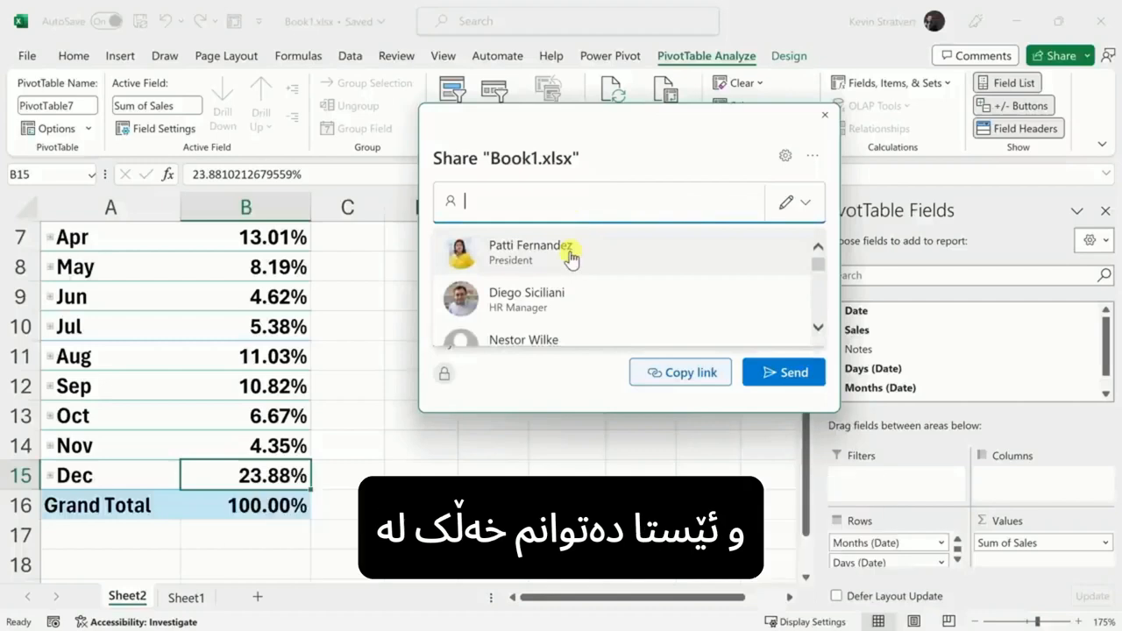
scroll(570, 256, "down", 2)
scroll(571, 256, "down", 5)
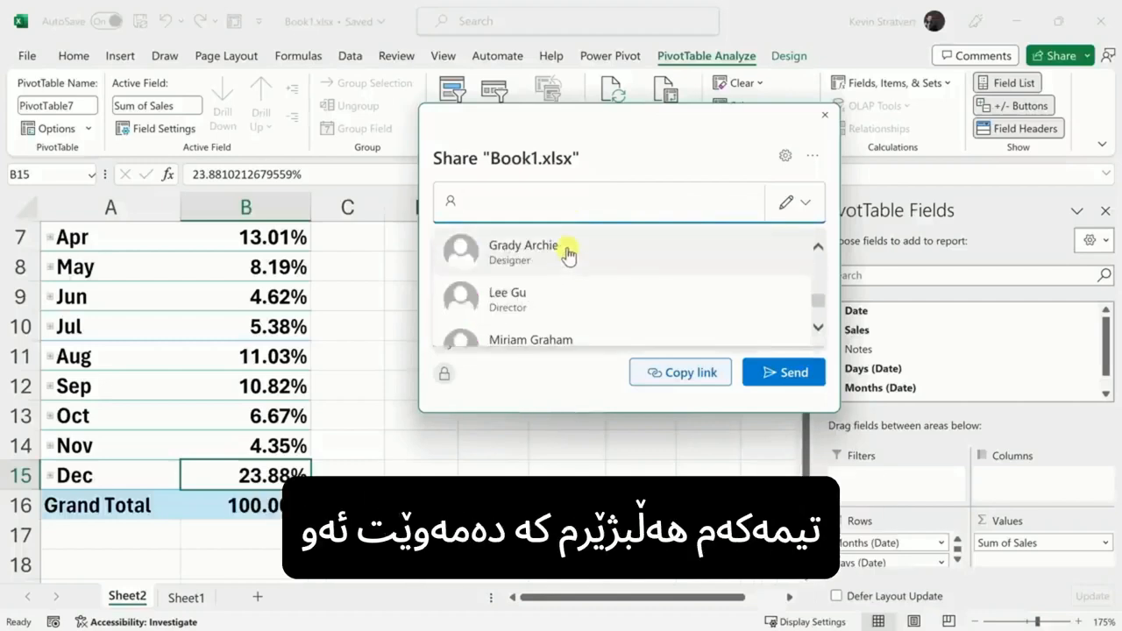
left_click(664, 157)
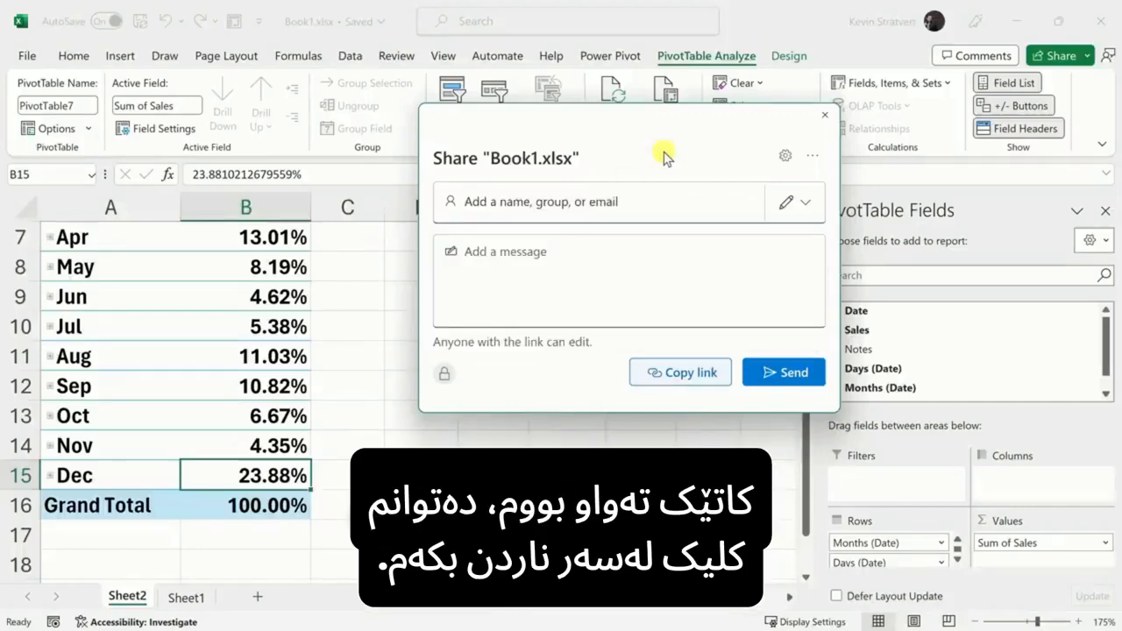